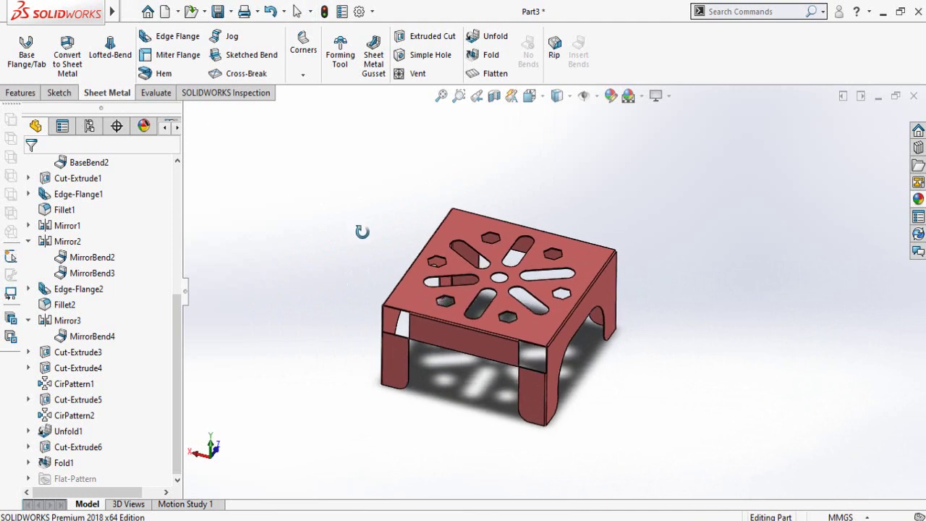
Step: Examine the finished sheet metal stool up close and flatten it to view its flat pattern
scroll(539, 346, "down", 5)
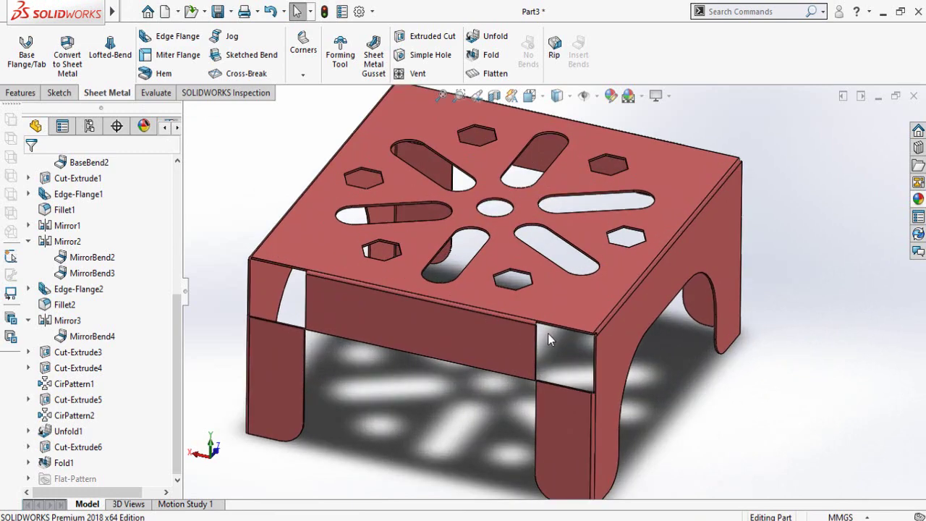
scroll(542, 345, "up", 2)
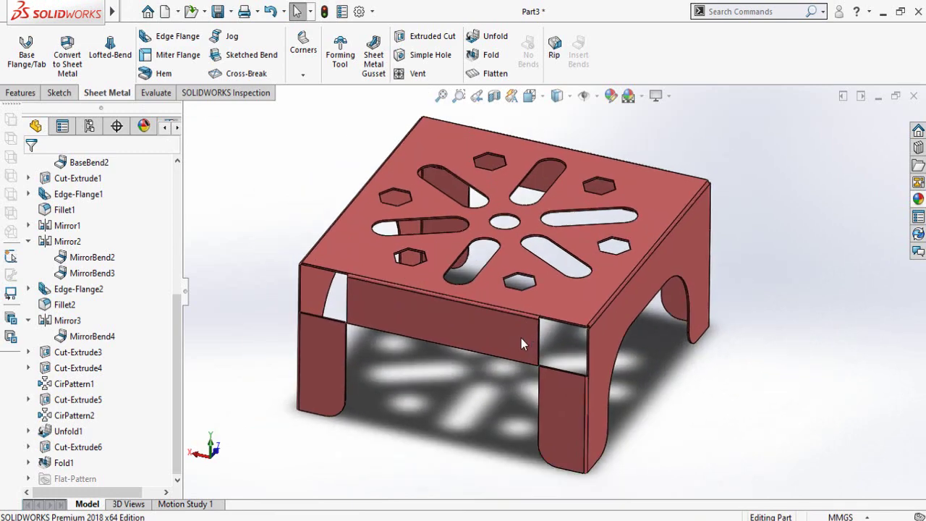
middle_click_drag(520, 344, 467, 237)
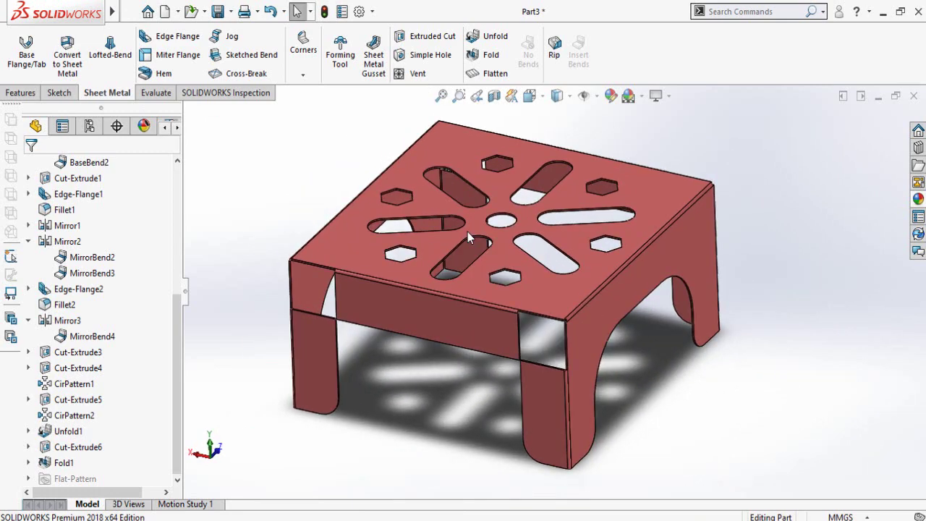
left_click(491, 73)
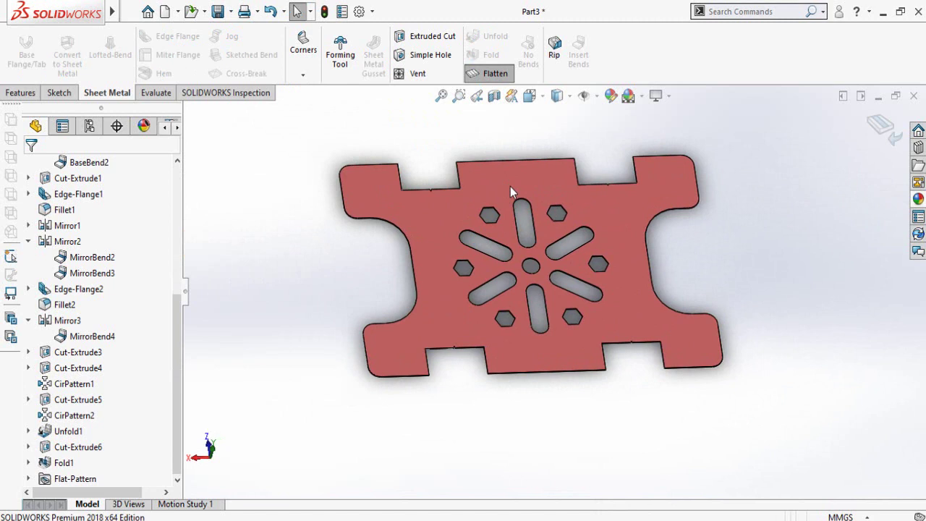
middle_click_drag(590, 411, 559, 394)
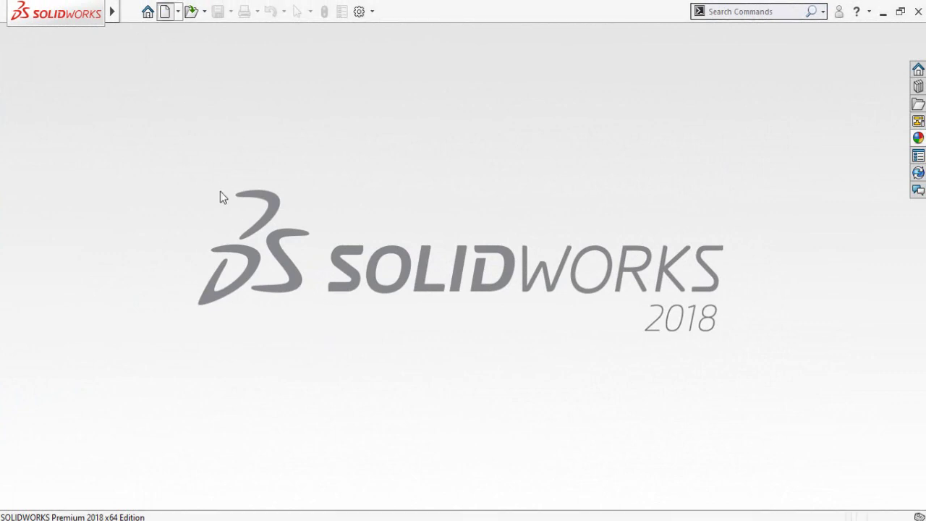
Step: Create a new part and start a sketch on the Front Plane
key("ctrl+n")
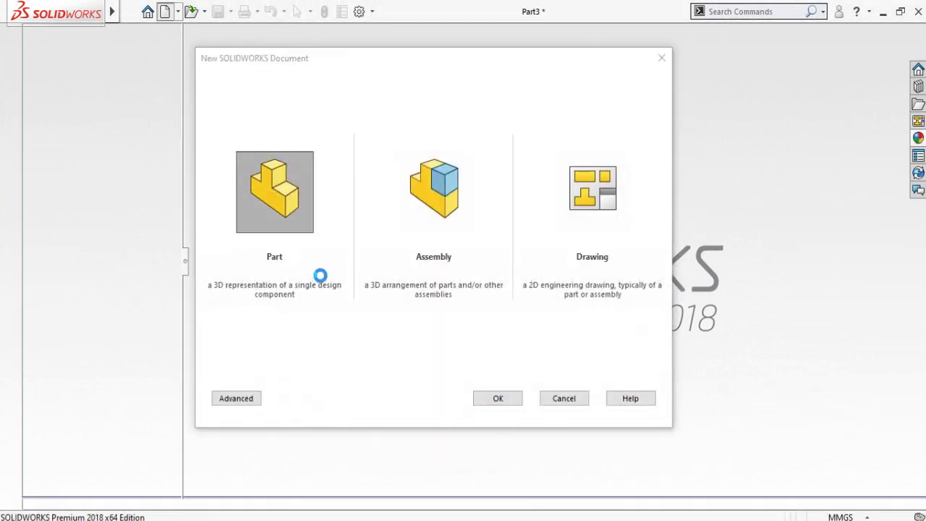
left_click(82, 243)
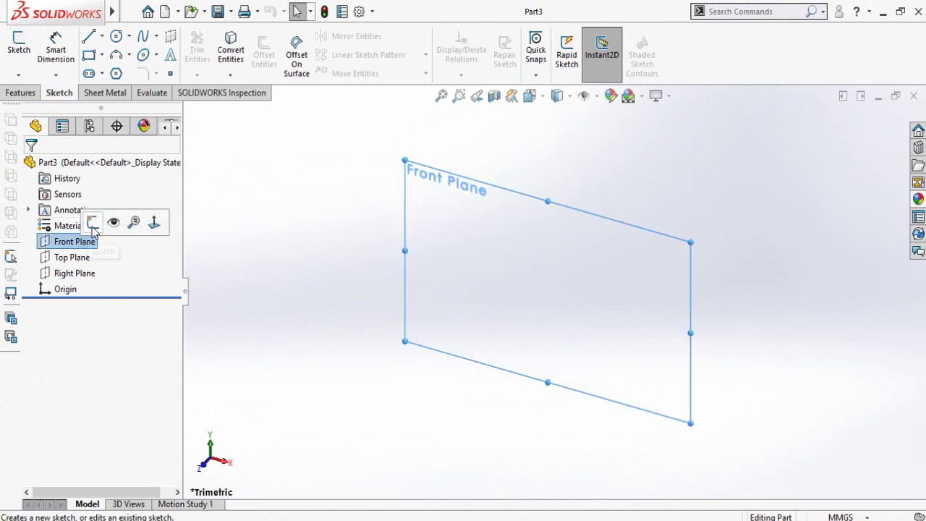
left_click(91, 222)
Step: Sketch an open three-line profile with two downward vertical legs joined by a top line about 111 mm long
key("l")
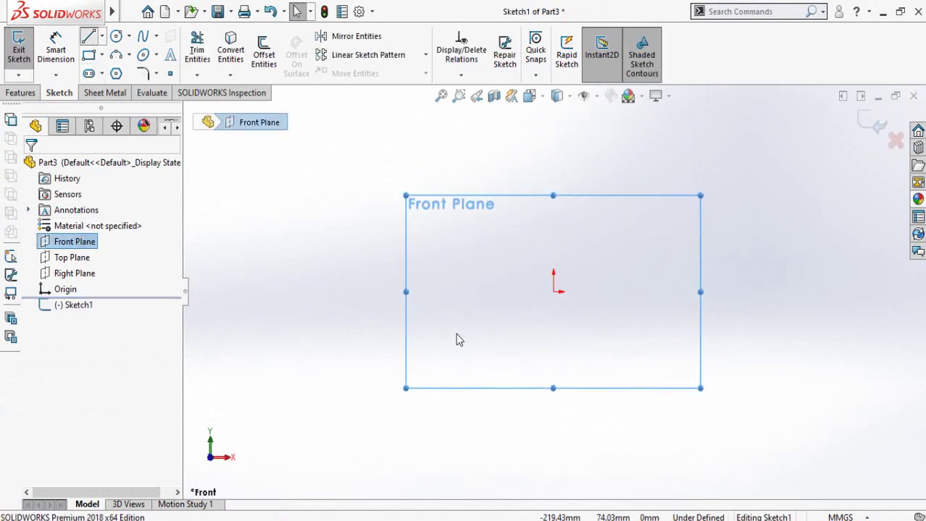
left_click(491, 345)
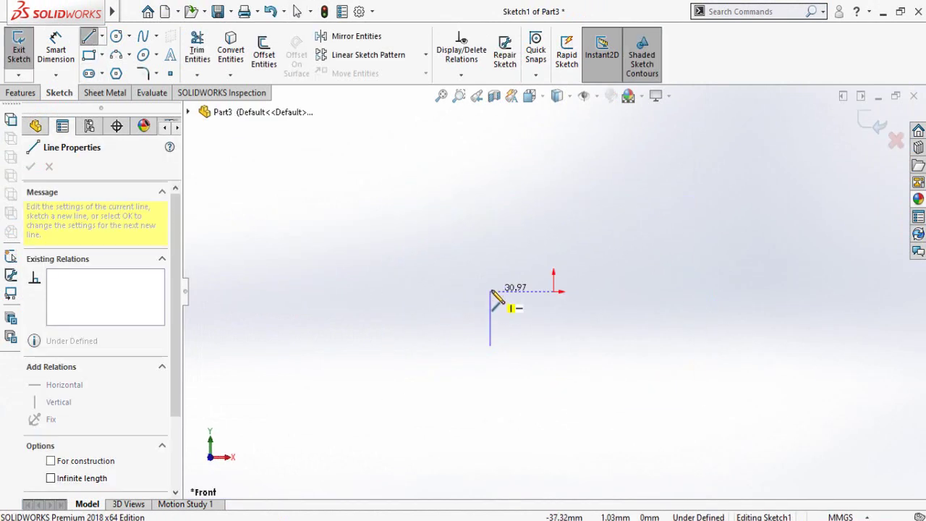
left_click(491, 291)
left_click(674, 287)
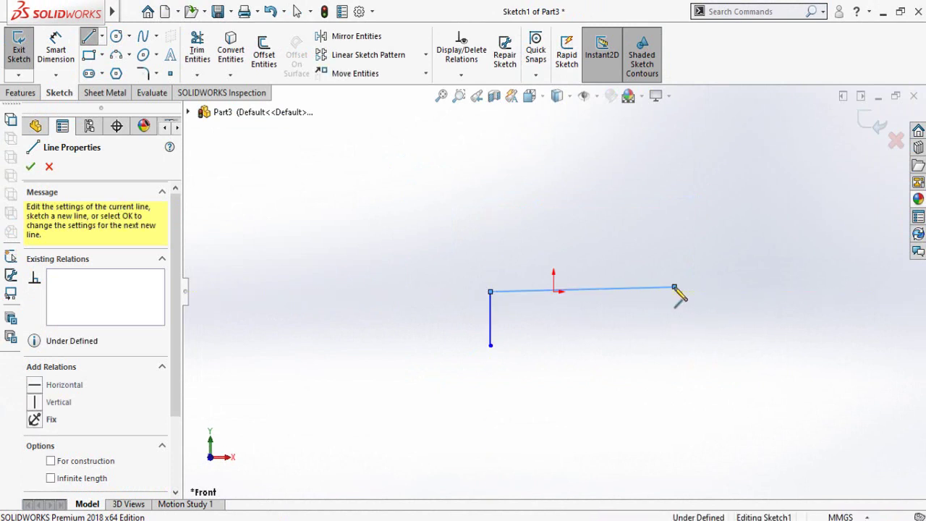
left_click(681, 358)
key("Escape")
Step: Make the profile's top line horizontal and constrain its midpoint to the origin
left_click(638, 293)
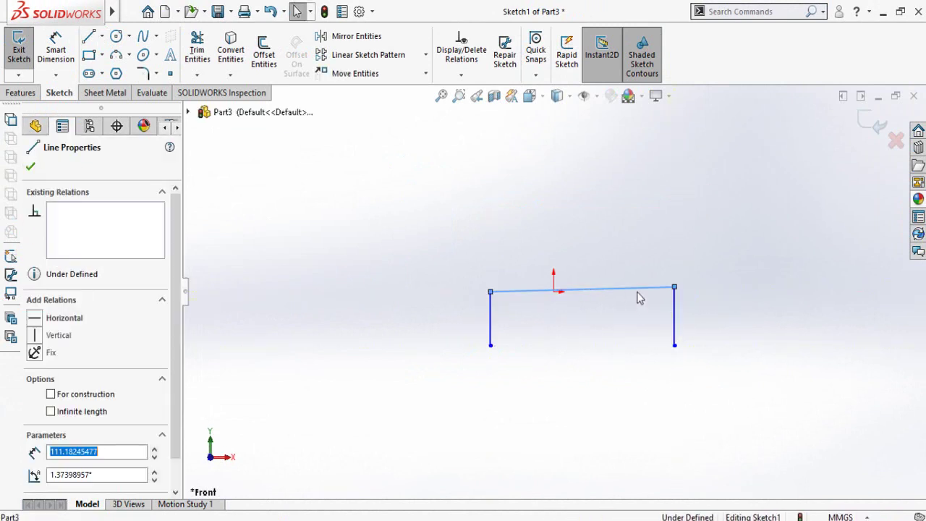
left_click(674, 247)
left_click(633, 340)
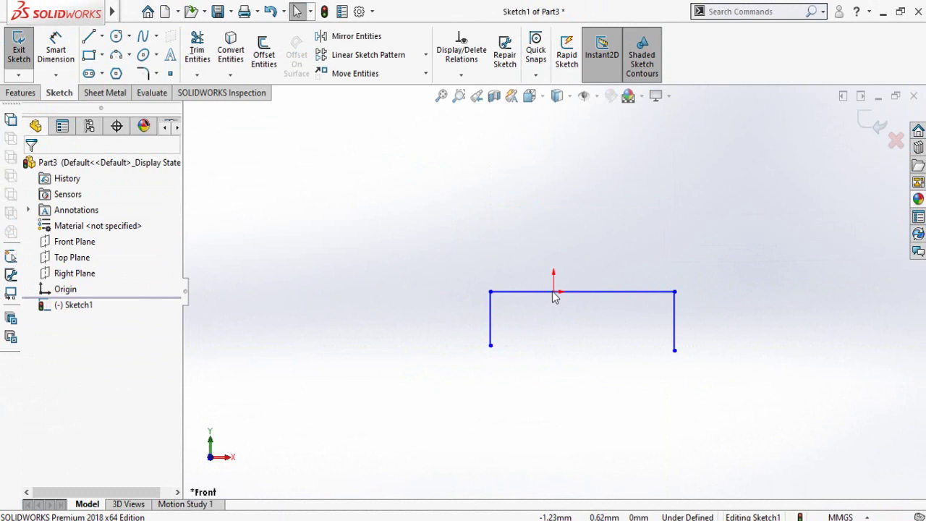
left_click(553, 292)
left_click(583, 297, "ctrl")
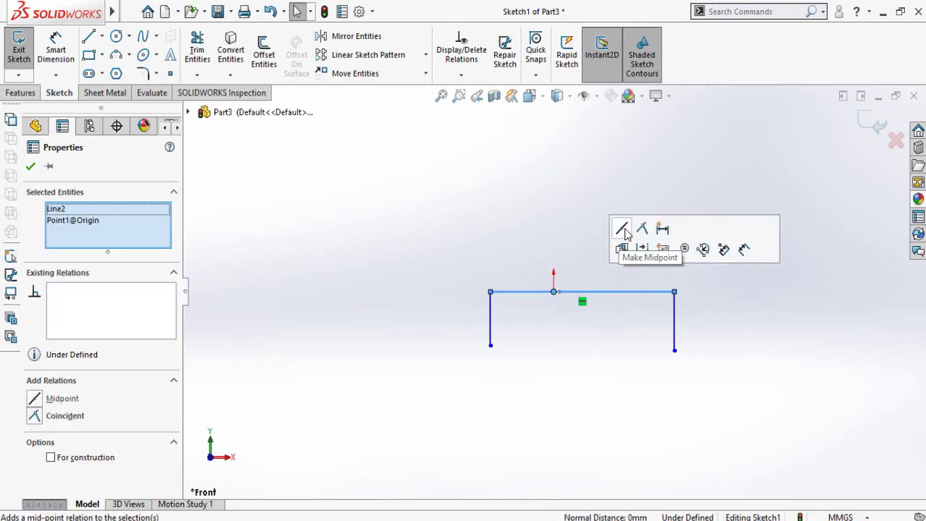
left_click(624, 230)
left_click(550, 403)
Step: Add an equal-length relation between the two vertical legs
left_click_drag(677, 314, 441, 371)
left_click(584, 306)
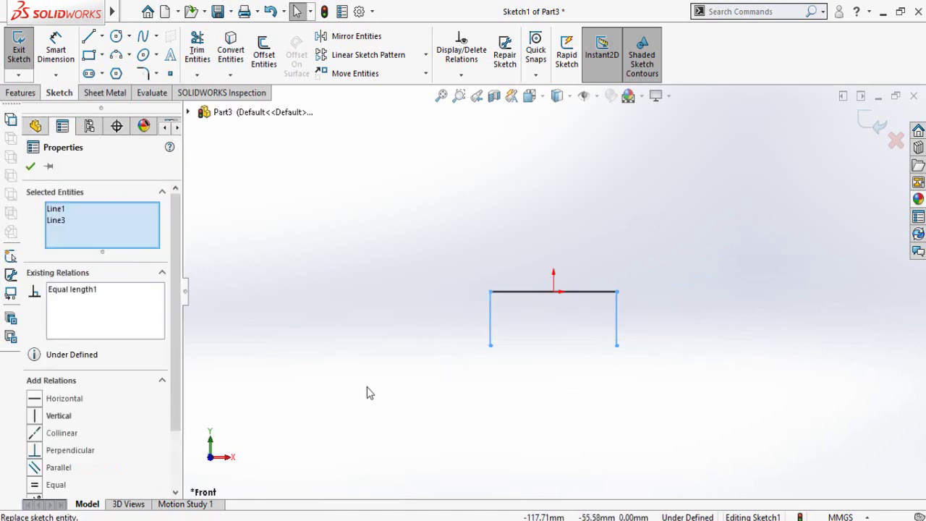
left_click(368, 390)
Step: Dimension the profile's top line to 12 in
key("d")
left_click(539, 292)
left_click(535, 205)
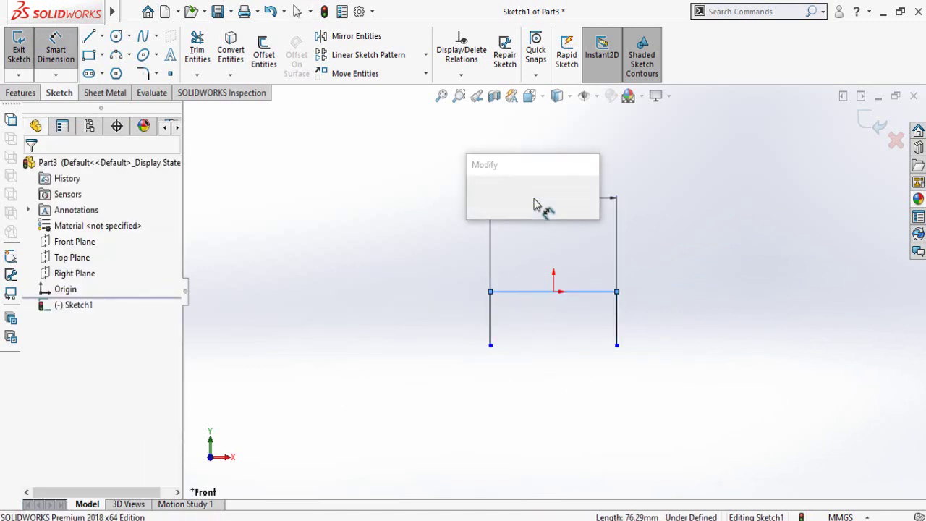
type("12")
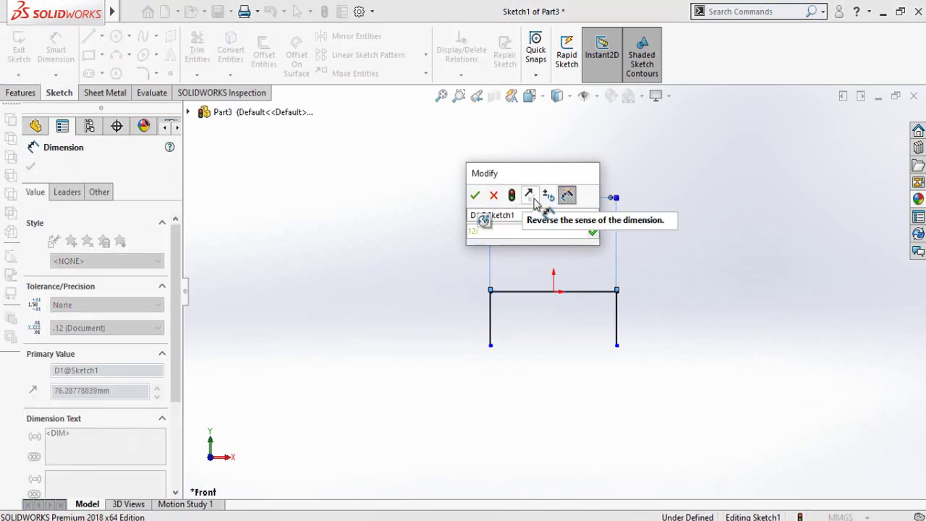
type("in")
key("Return")
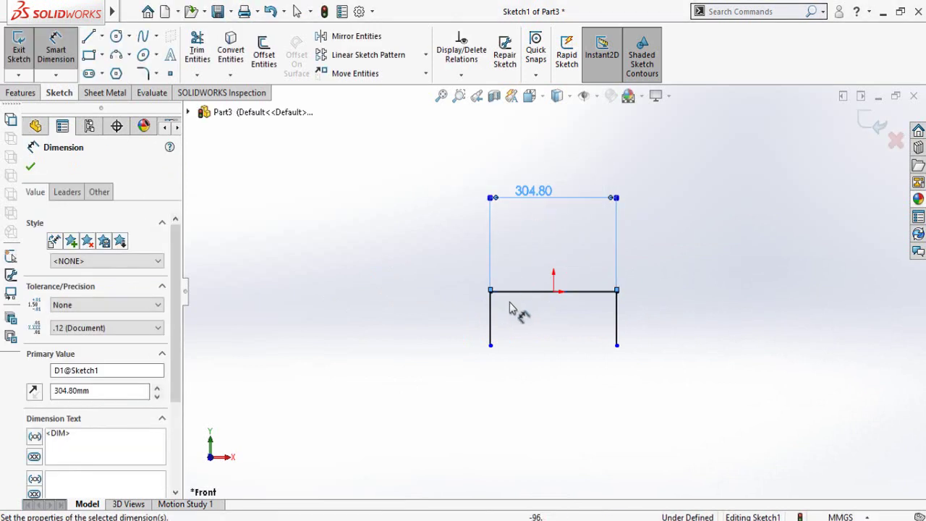
Step: Dimension the profile's left vertical leg to 6 in
left_click(491, 335)
left_click(438, 325)
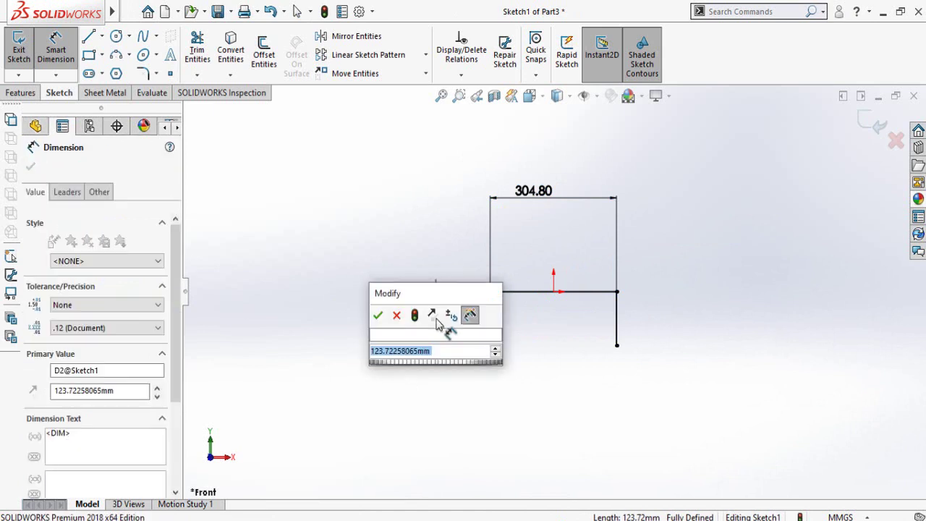
type("6in")
key("Return")
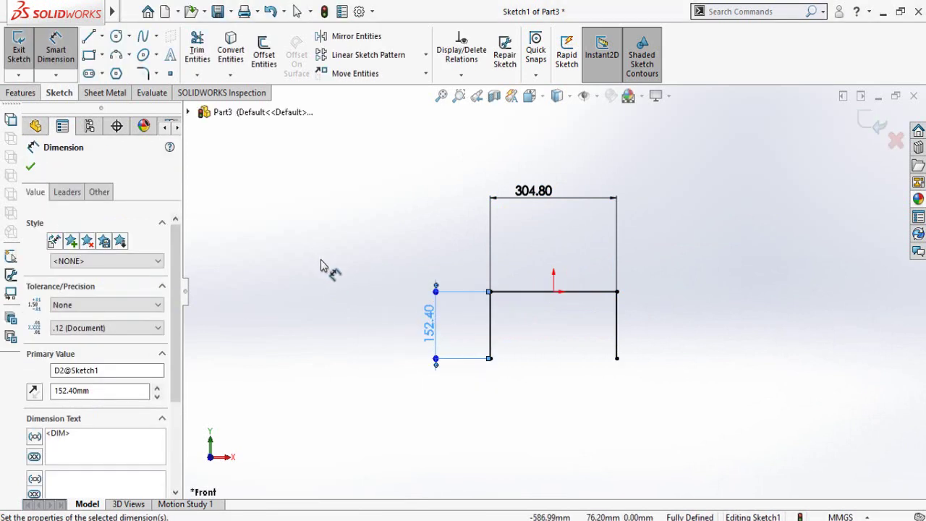
key("Escape")
Step: Create a sheet metal Base Flange from the open profile with a depth of 12 in and the Mid Plane end condition
left_click(104, 92)
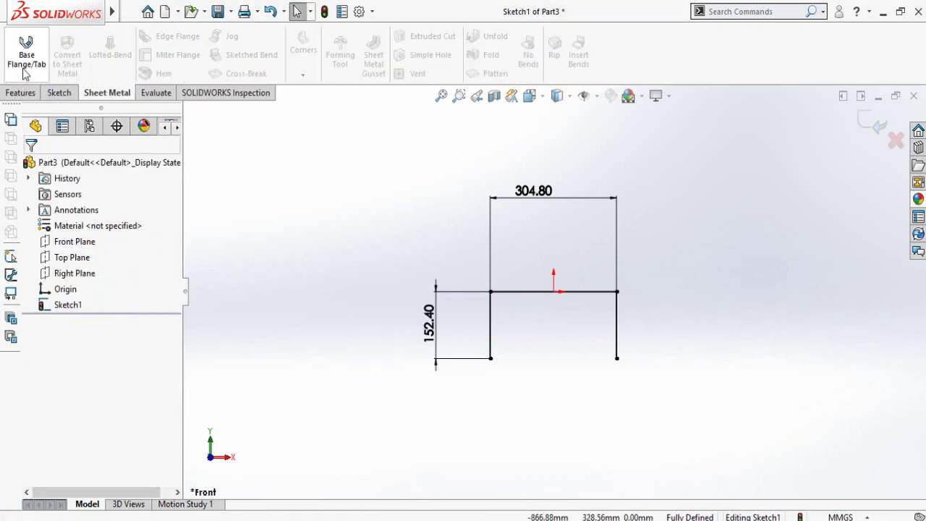
left_click(25, 70)
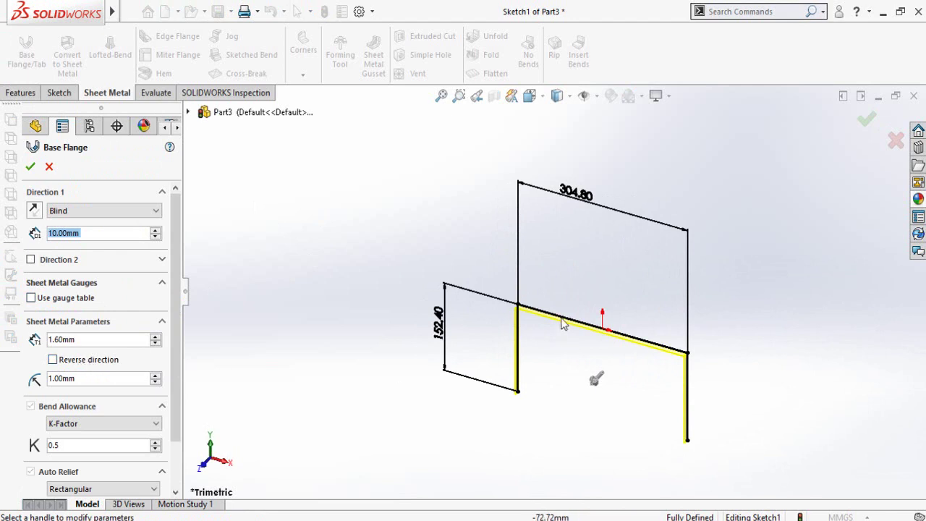
scroll(513, 310, "up", 5)
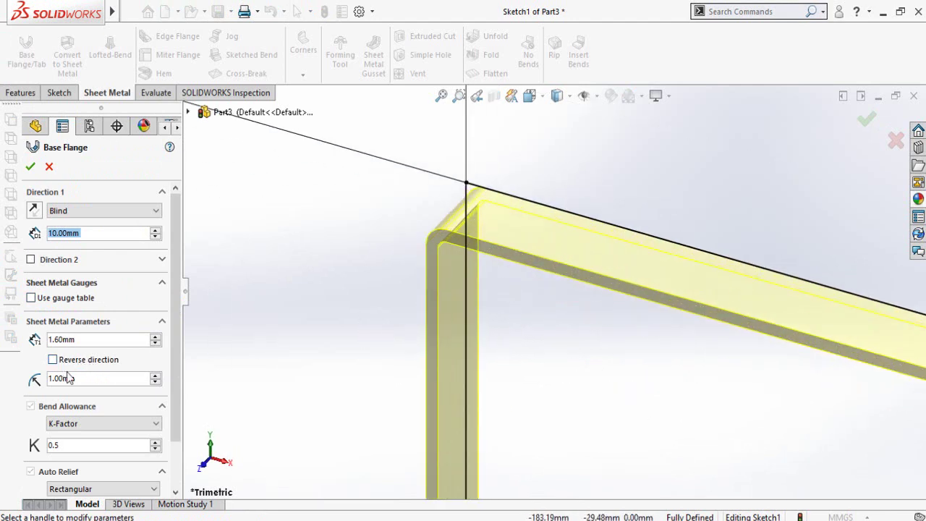
left_click(53, 359)
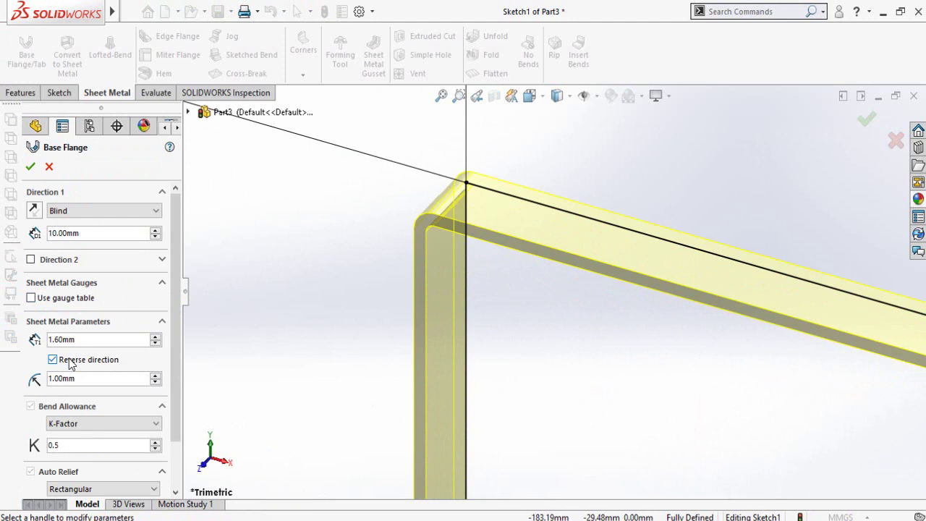
left_click(53, 359)
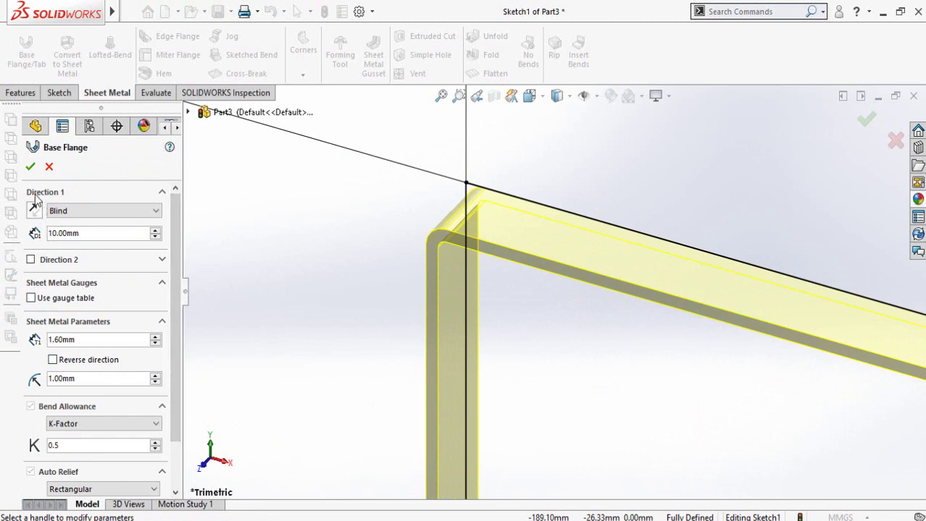
scroll(520, 304, "down", 6)
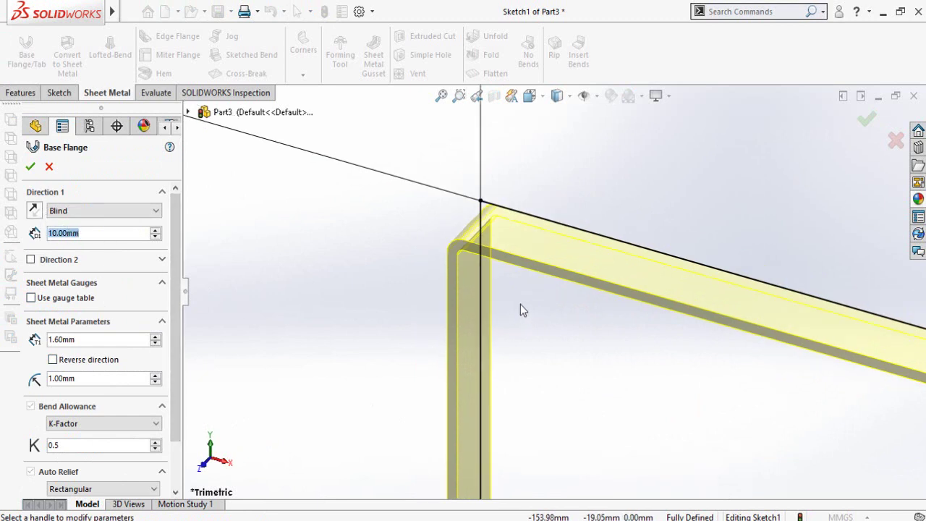
type("12in")
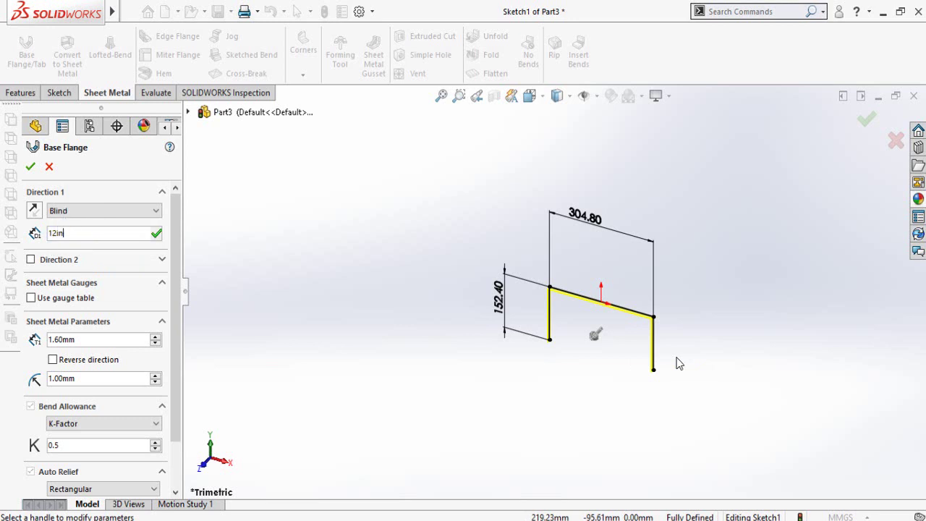
key("Return")
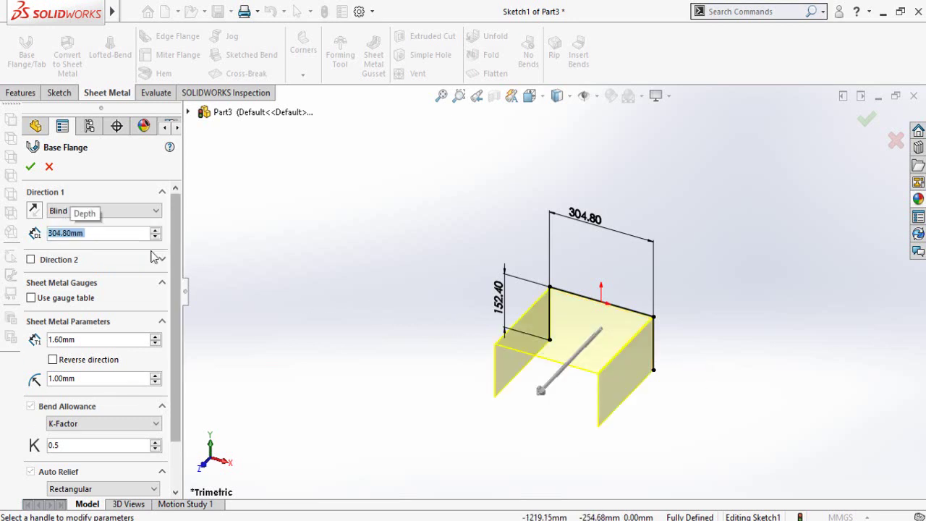
left_click(78, 215)
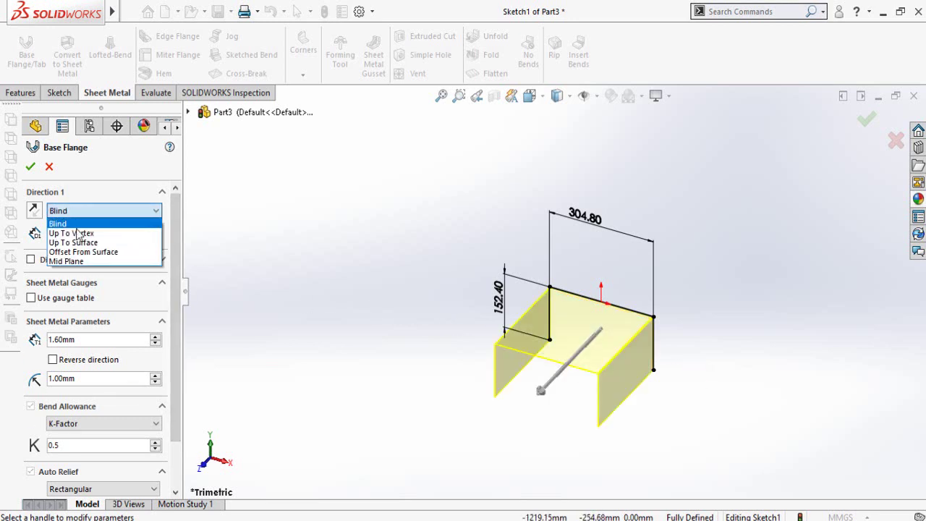
left_click(66, 261)
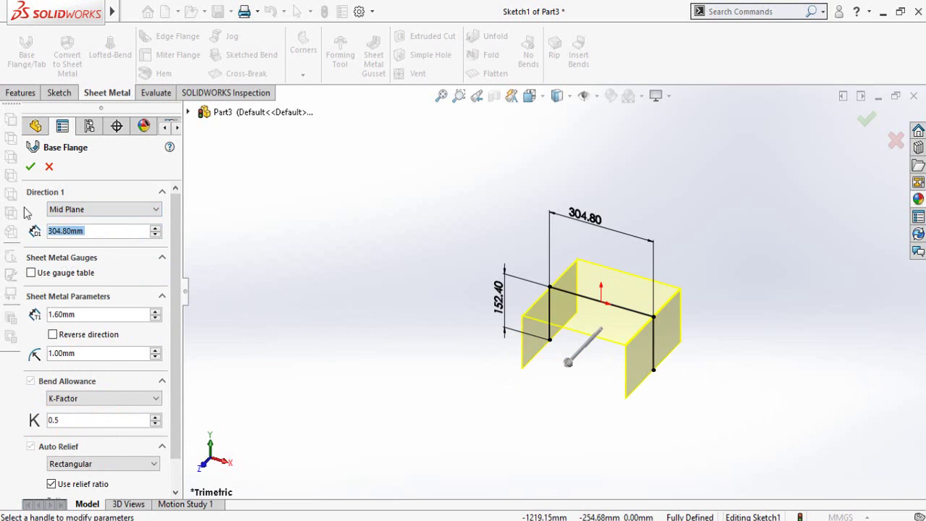
left_click(29, 168)
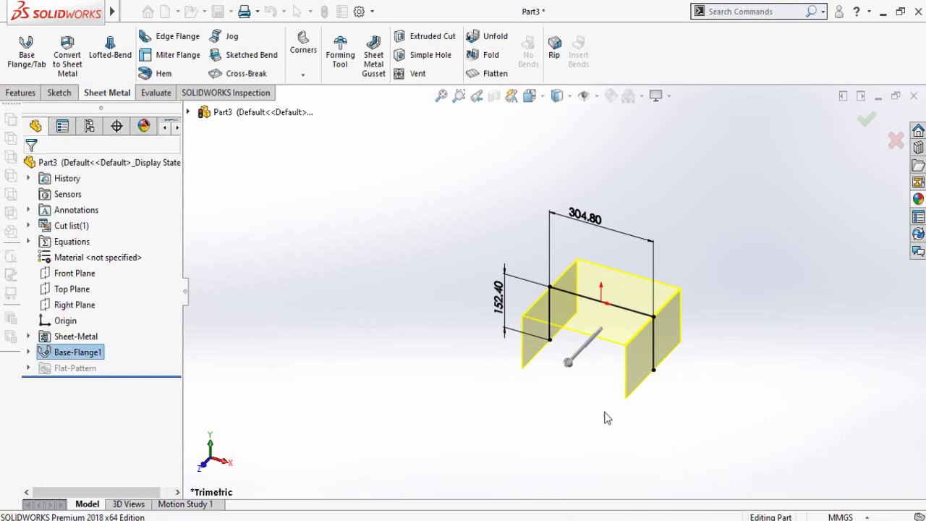
Step: Sketch a corner rectangle about 79 mm high on the outer side wall face, starting on the wall's bottom edge
middle_click_drag(663, 388, 625, 381)
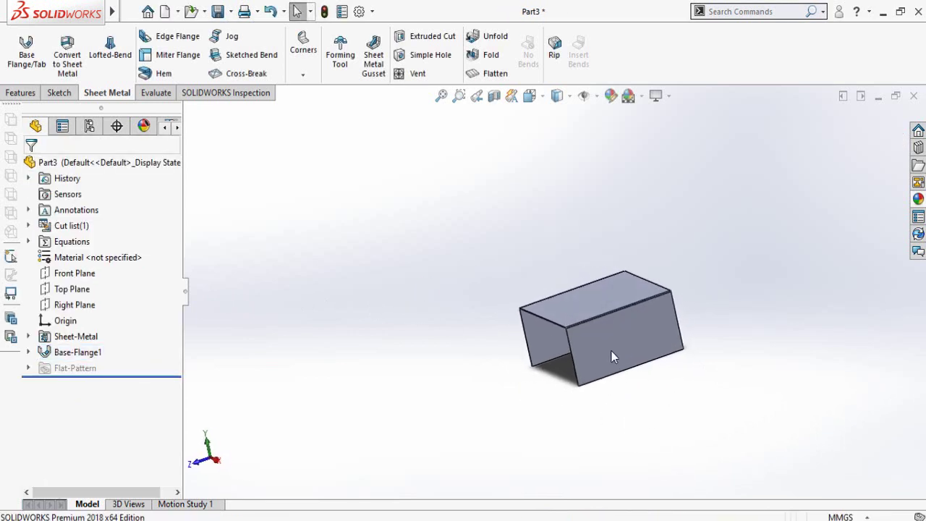
left_click(611, 351)
left_click(665, 308)
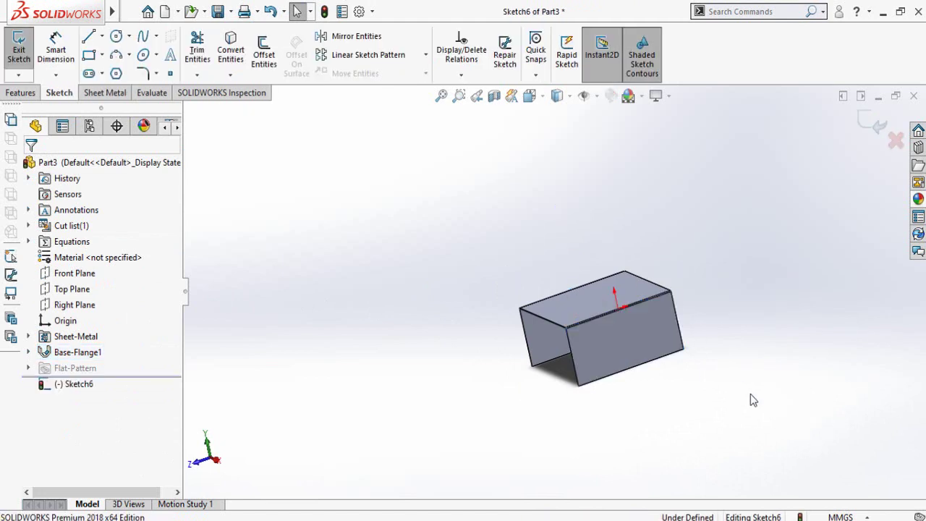
key("ctrl+8")
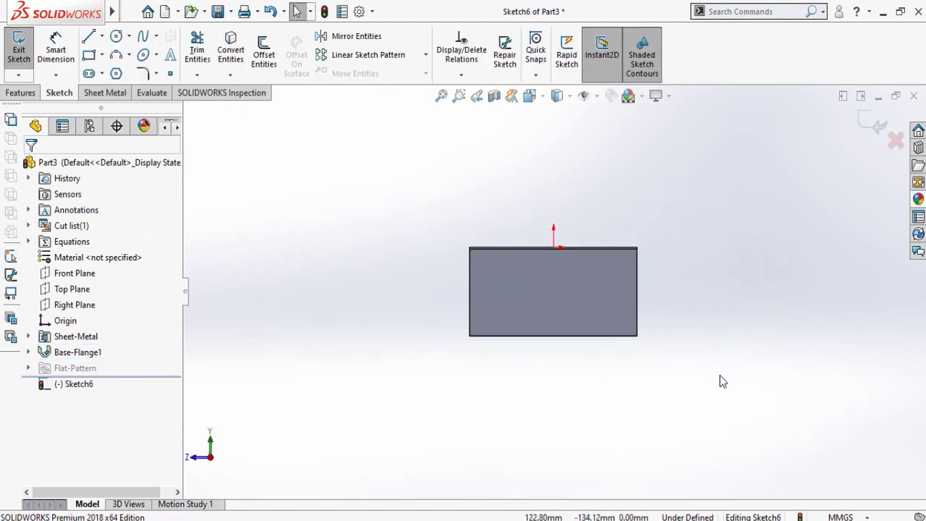
scroll(687, 289, "down", 3)
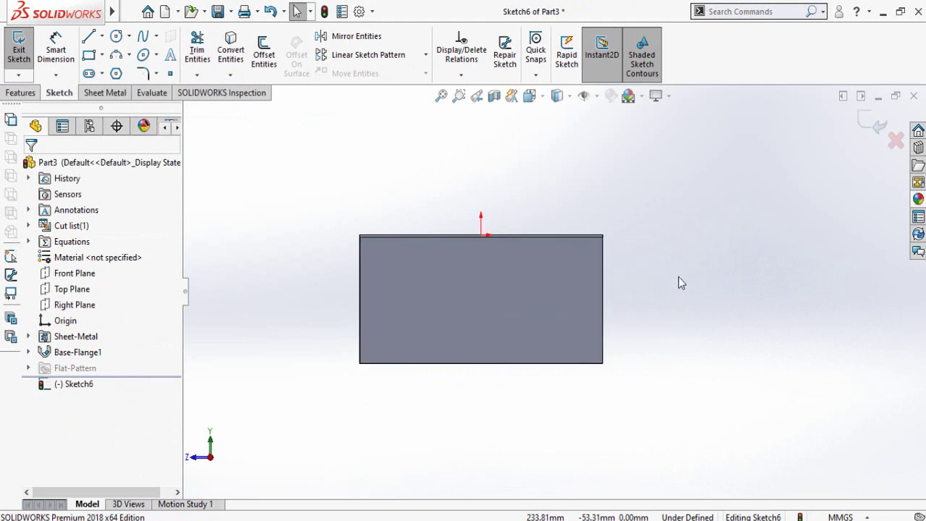
left_click(89, 56)
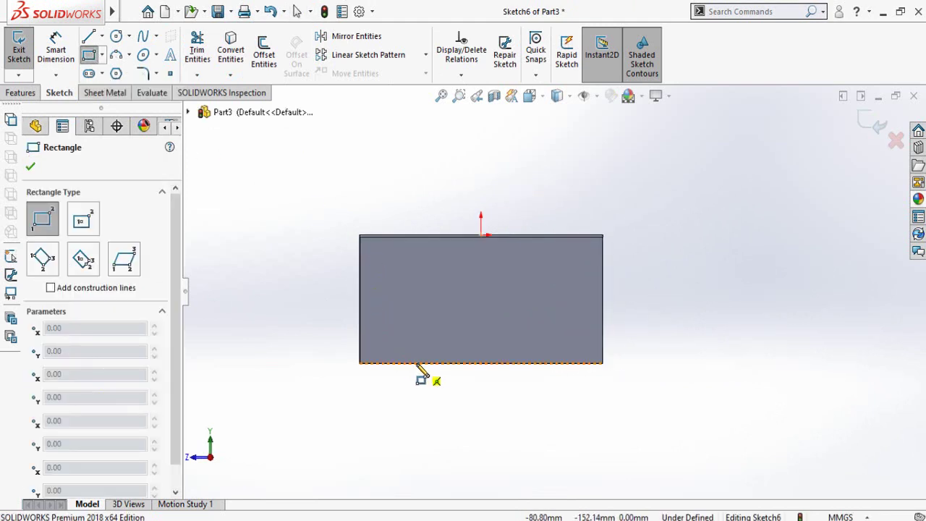
mouse_move(417, 363)
left_mouse_down()
mouse_move(547, 299)
mouse_move(541, 296)
left_mouse_up()
key("Escape")
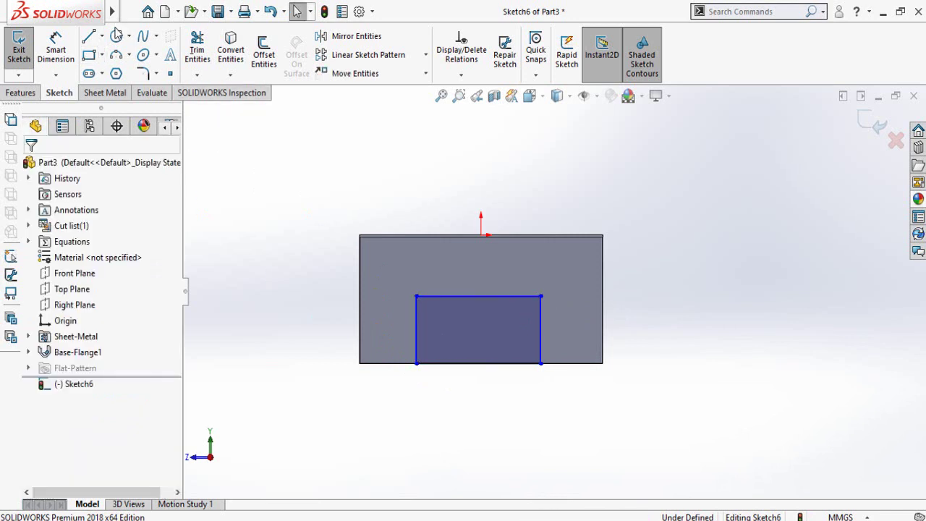
Step: Draw a centerline about 73 mm long from the origin to the midpoint of the rectangle's top line
left_click(102, 36)
left_click(120, 70)
scroll(463, 253, "down", 4)
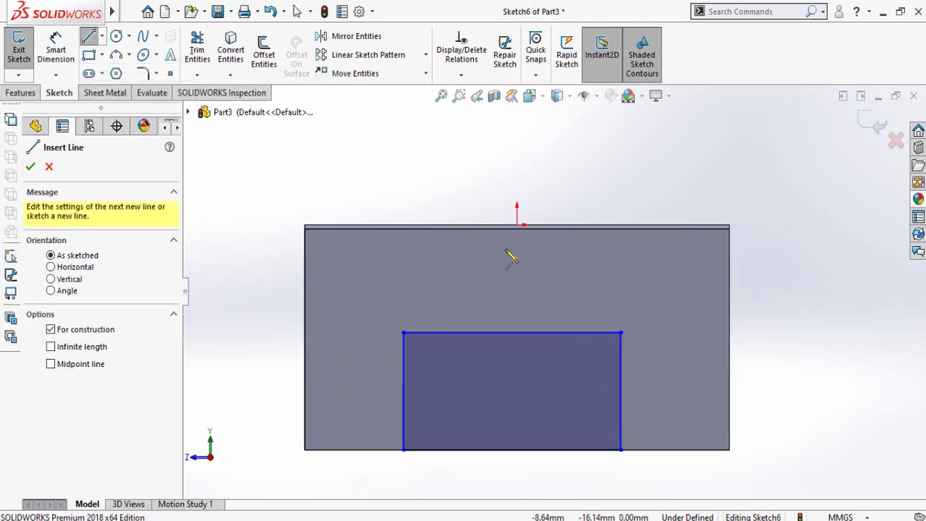
left_click(521, 225)
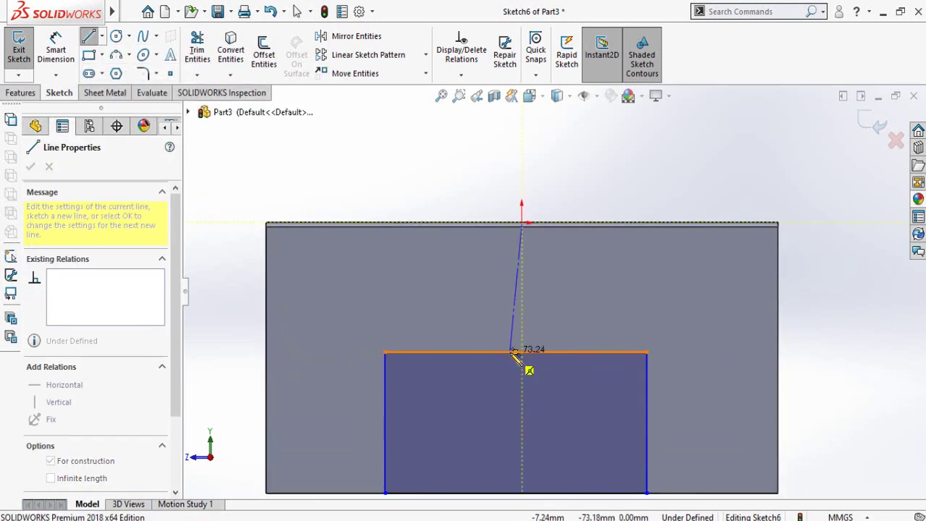
left_click(515, 352)
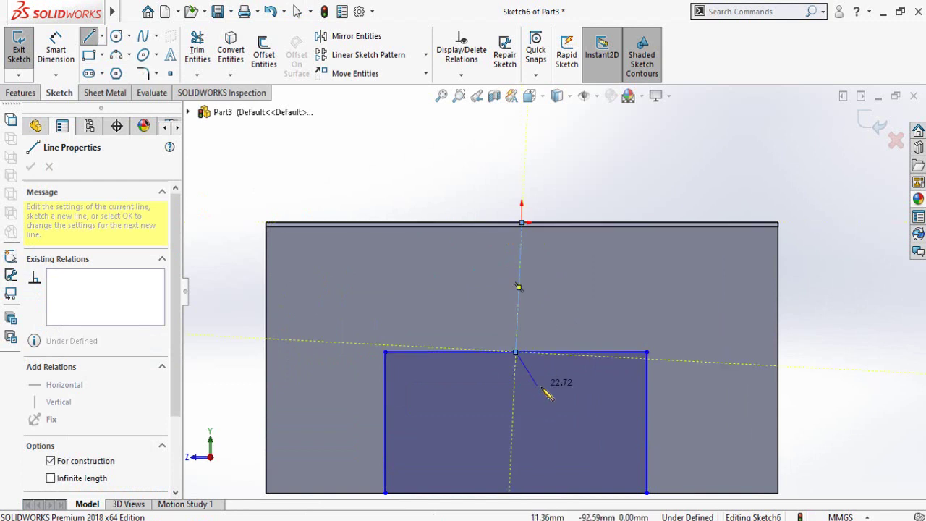
key("Escape")
Step: Add a vertical relation to the centerline between the origin and the rectangle
left_click(517, 329)
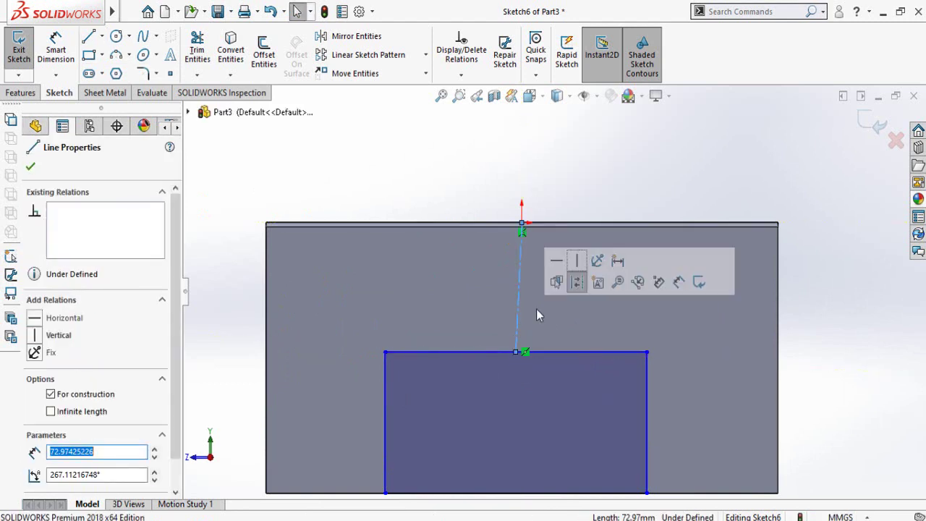
left_click(575, 262)
key("f")
left_click(328, 422)
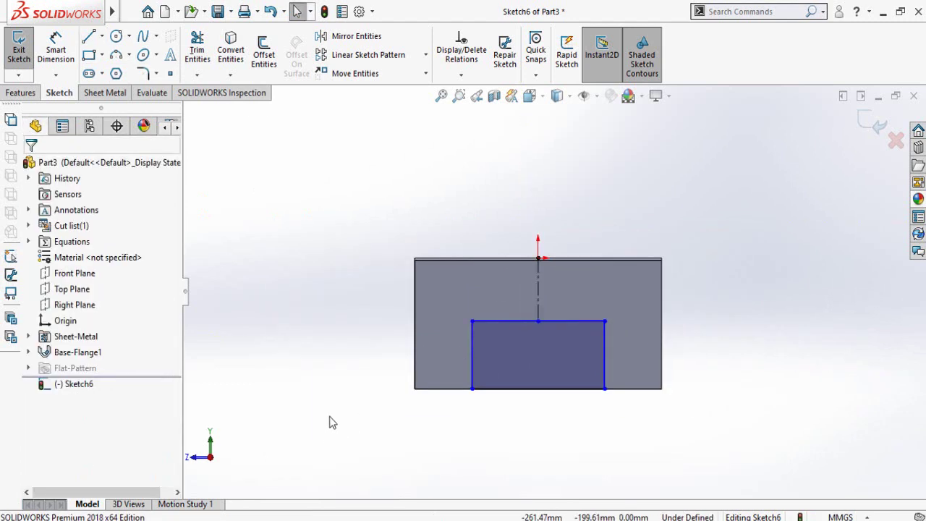
Step: Dimension the distance between the rectangle's left side and the wall's left edge to 2 in
key("d")
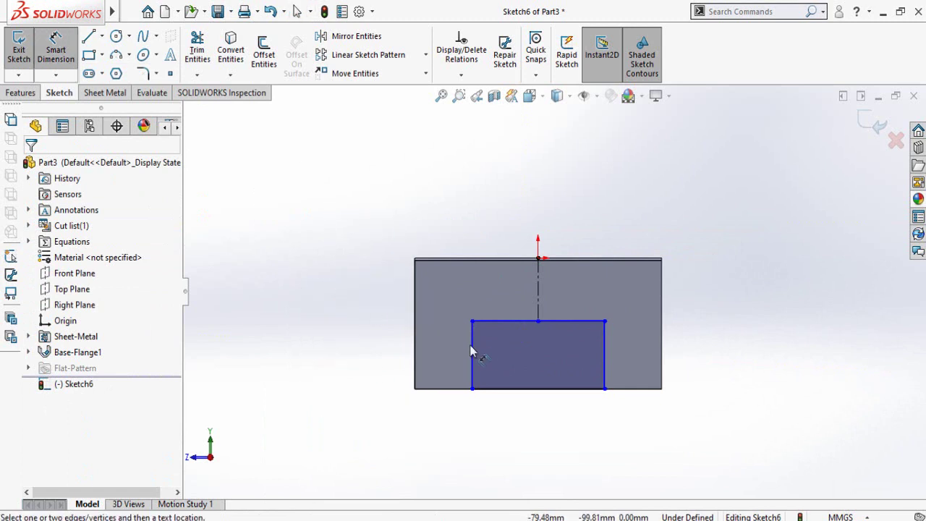
scroll(471, 355, "down", 2)
left_click(483, 365)
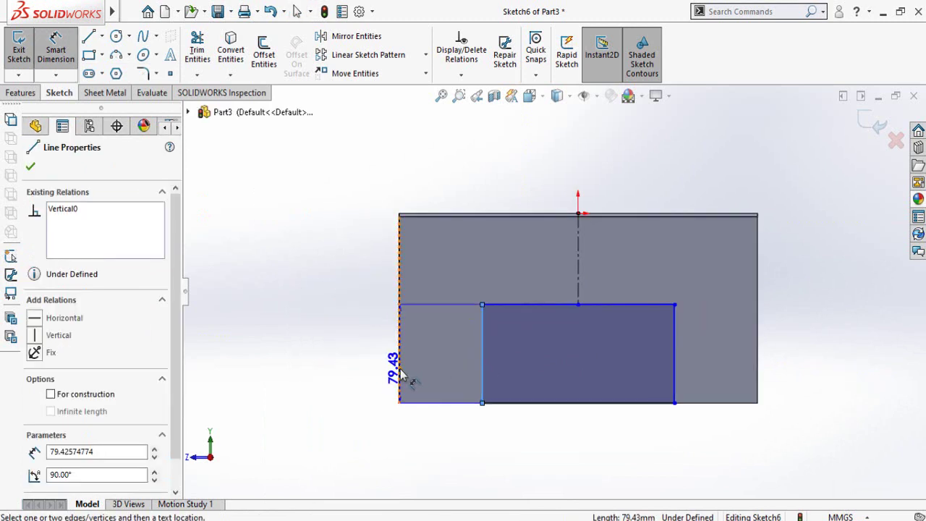
left_click(400, 368)
left_click(427, 439)
type("2in")
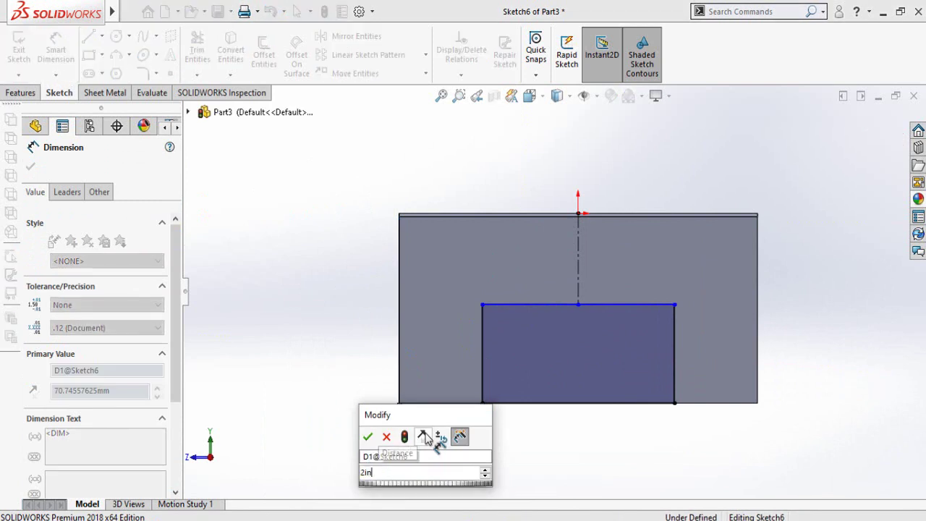
key("Return")
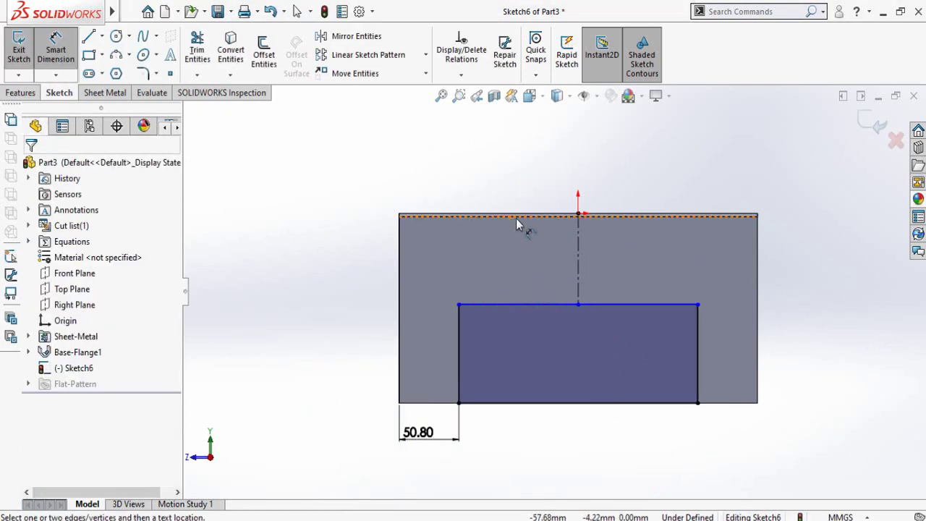
Step: Dimension the distance from the wall's top edge to the rectangle's top line to 2 in
left_click(522, 214)
left_click(521, 304)
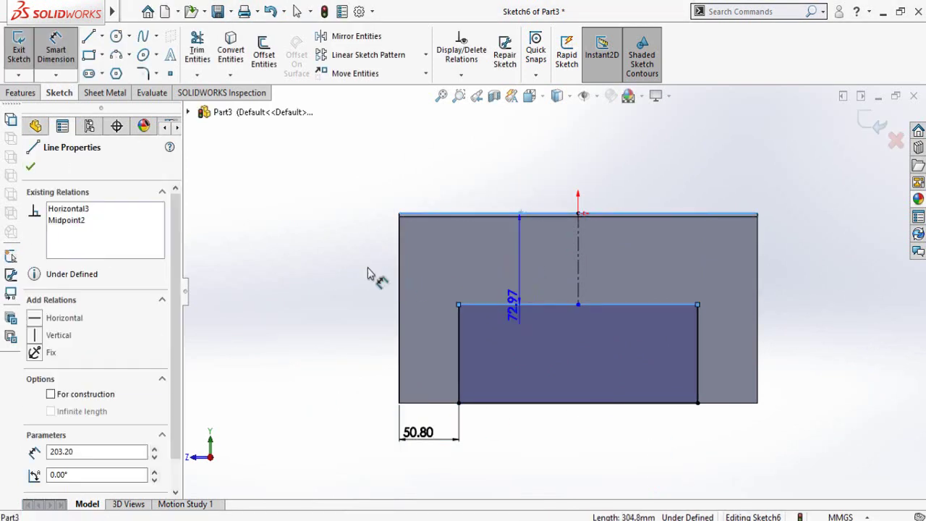
left_click(336, 271)
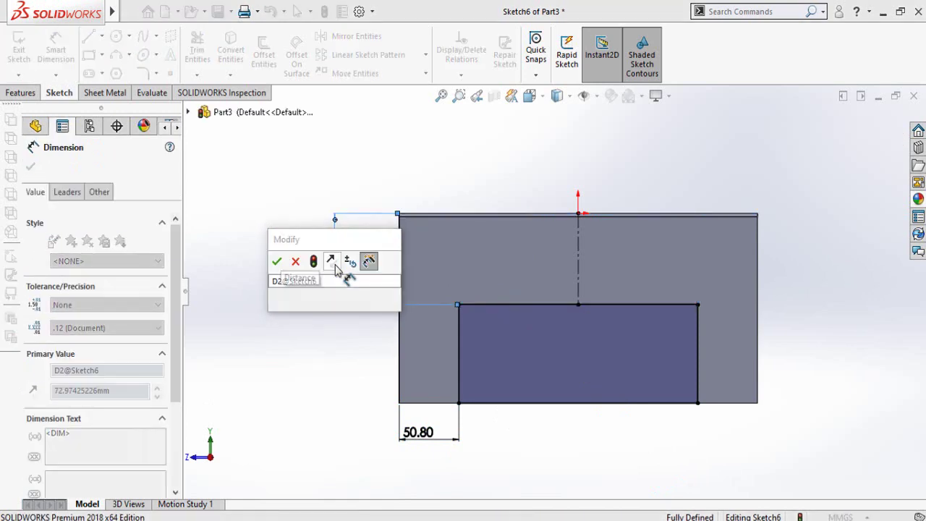
type("2in")
key("Return")
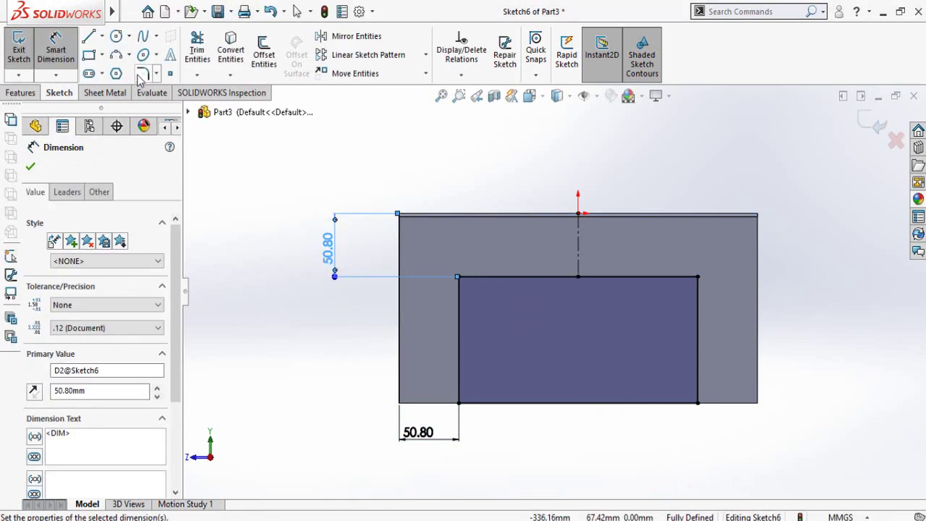
key("Escape")
Step: Round both upper corners of the rectangle with 60 mm sketch fillets, accepting the loss of the equidistant relation
left_click(142, 75)
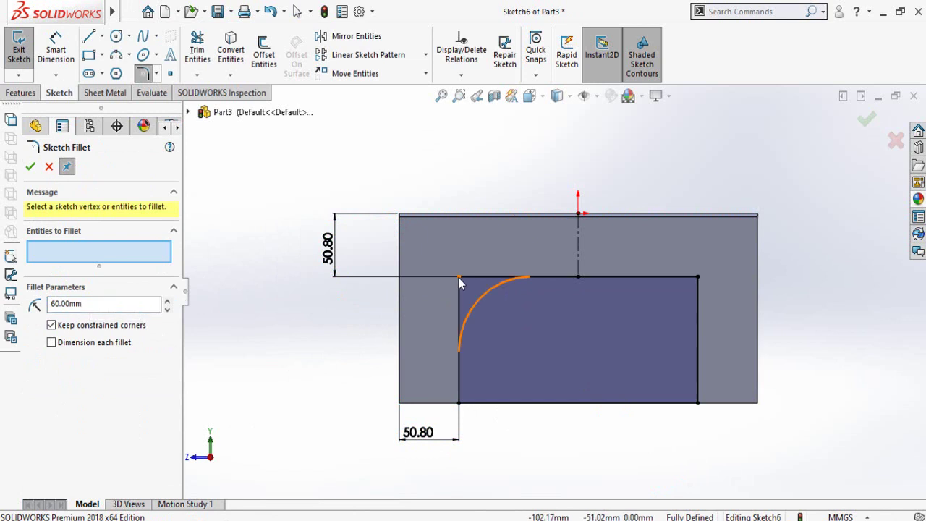
left_click(696, 277)
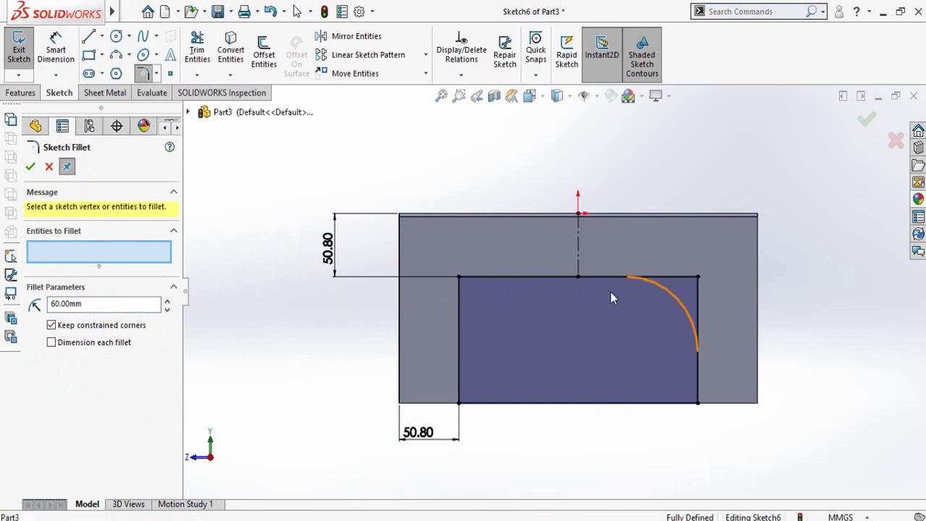
left_click(496, 277)
left_click(459, 276)
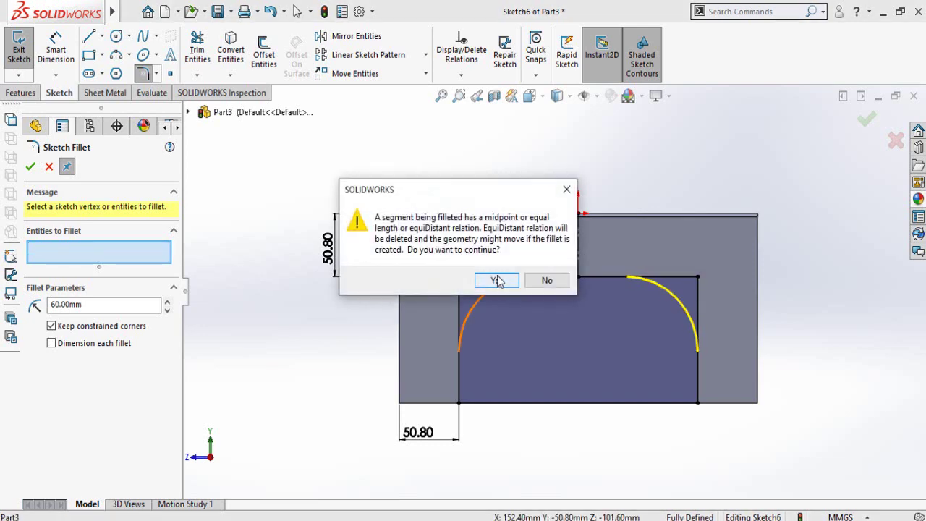
left_click(490, 279)
left_click(31, 166)
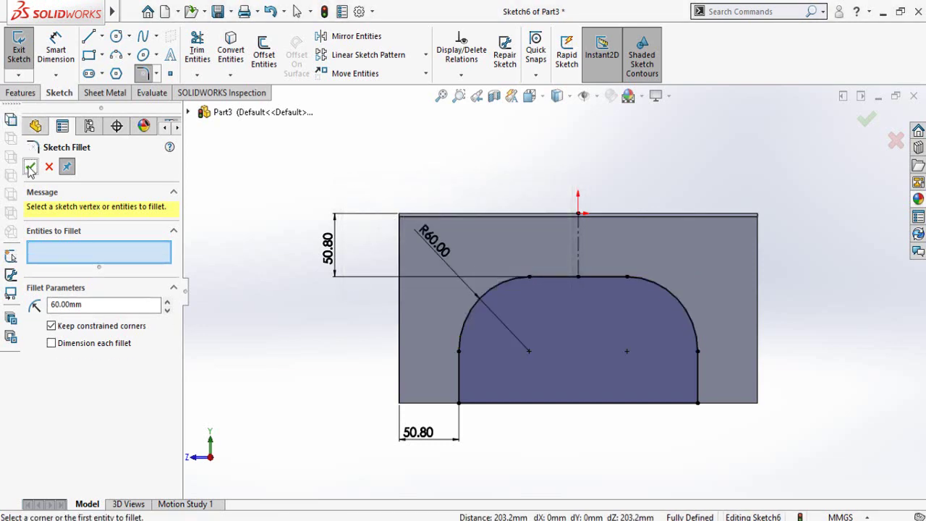
left_click(30, 166)
Step: Cut the rounded profile through both side walls with a Blind Extruded Cut 449 mm deep
scroll(404, 271, "up", 3)
middle_click_drag(340, 279, 405, 301)
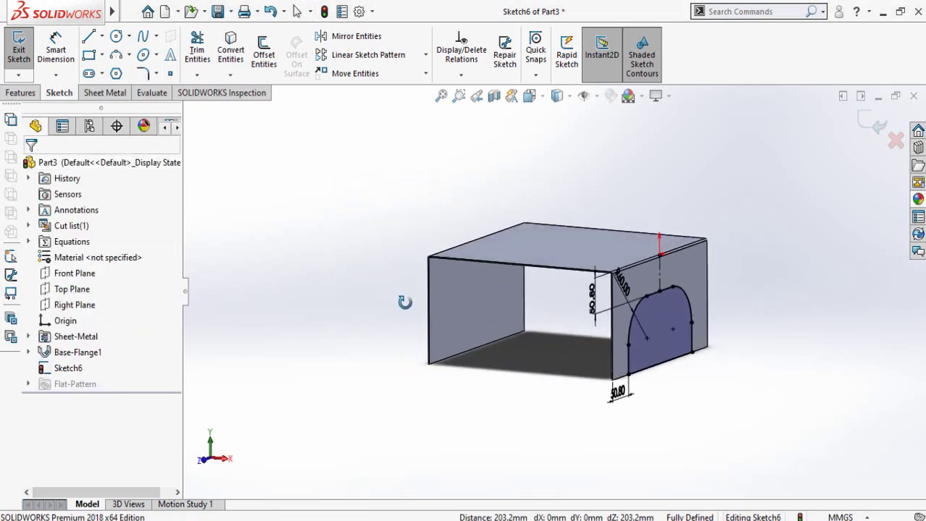
left_click(21, 92)
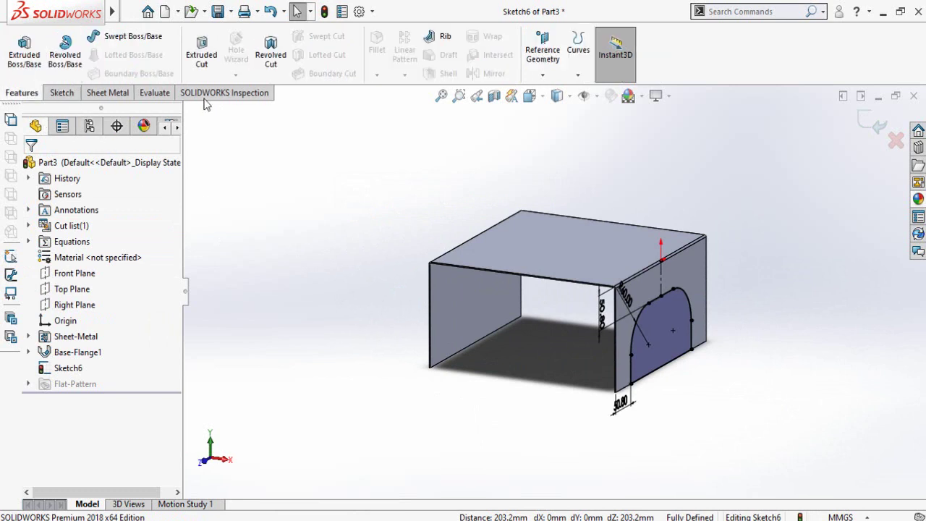
left_click(201, 51)
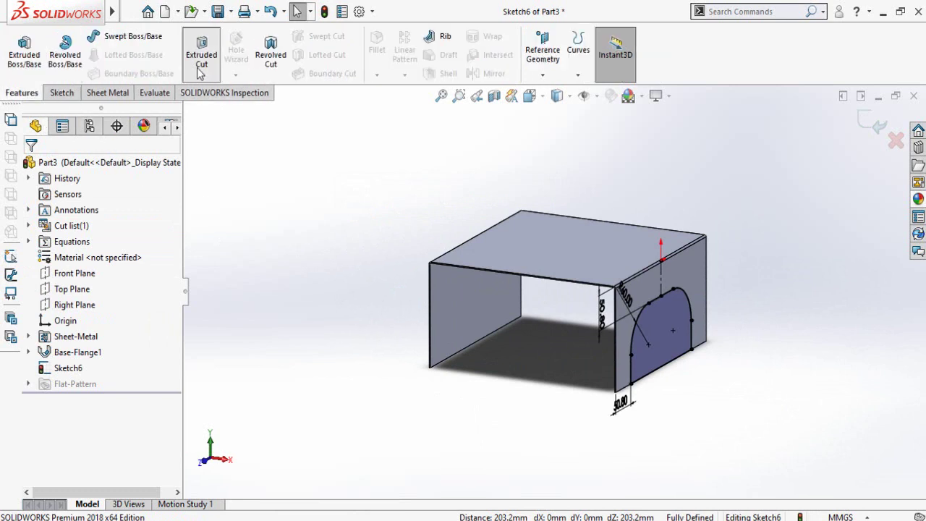
left_click(641, 308)
left_click(386, 300)
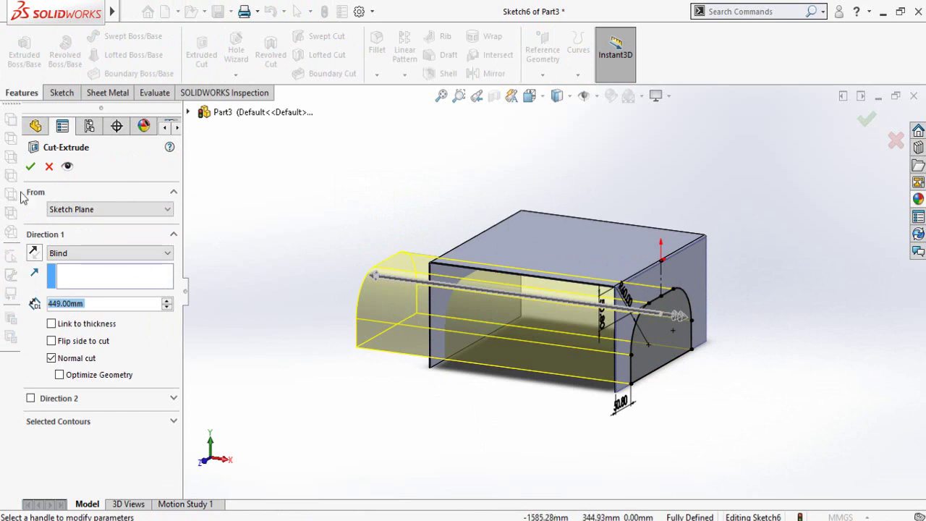
left_click(31, 166)
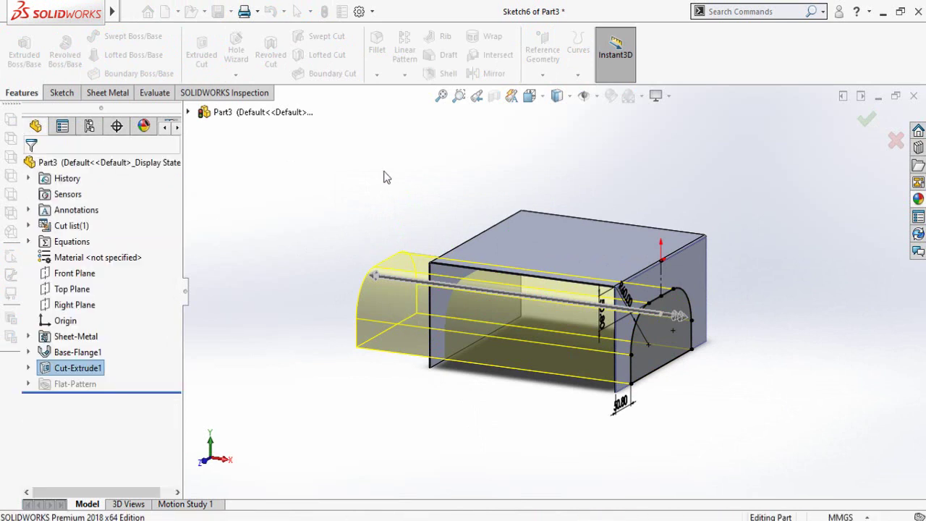
Step: Start an edge flange on the outer vertical edge of the front leg and set its Blind length to 2 in
scroll(573, 382, "up", 2)
middle_click_drag(599, 387, 550, 381)
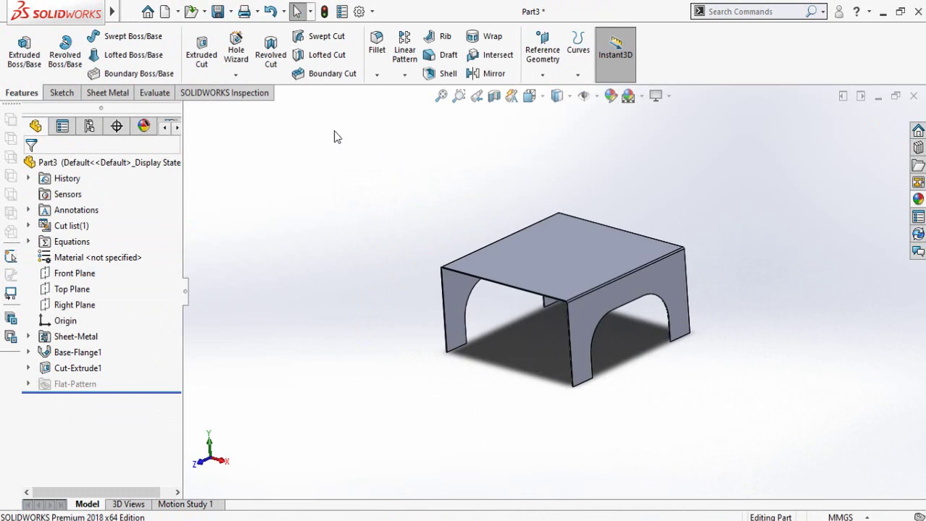
left_click(108, 94)
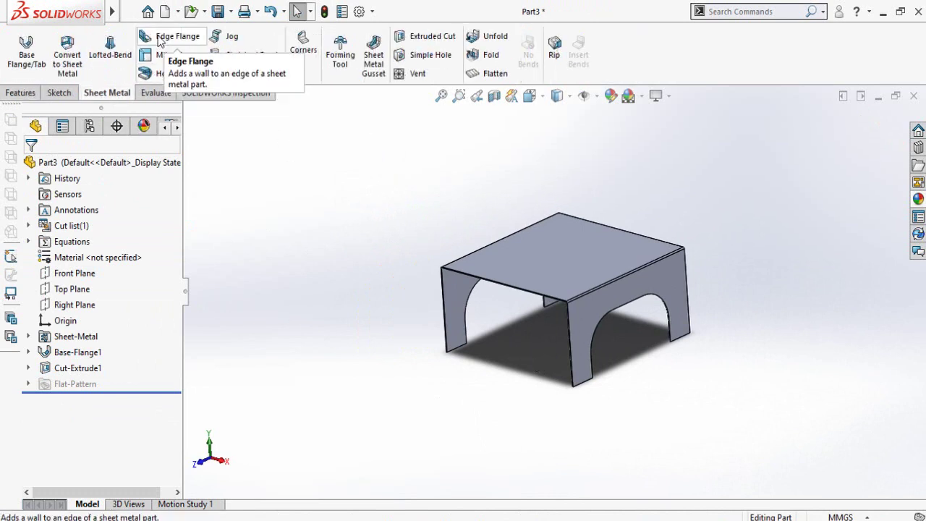
left_click(160, 37)
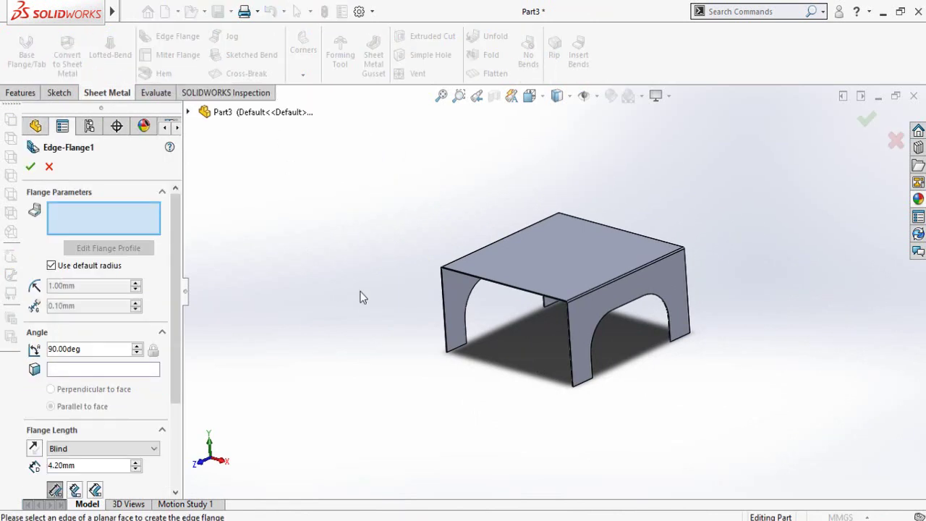
scroll(530, 390, "down", 4)
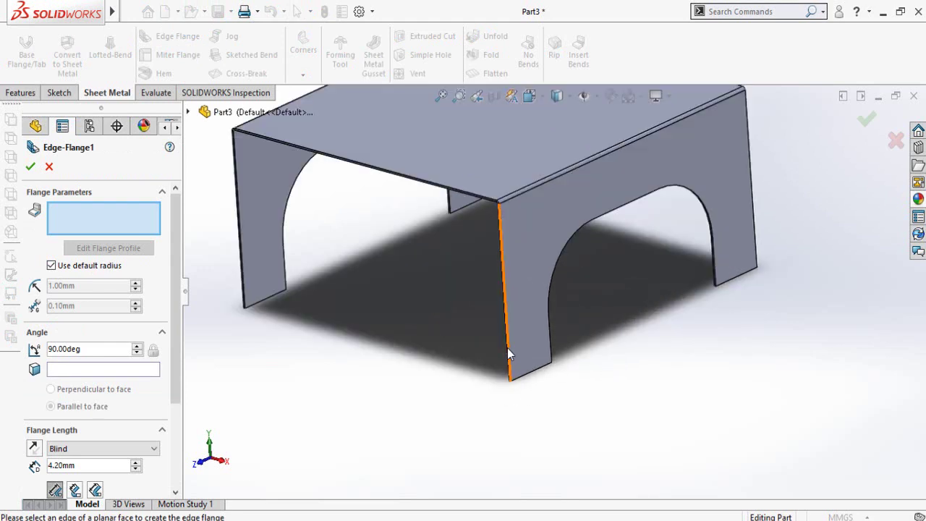
left_click(507, 350)
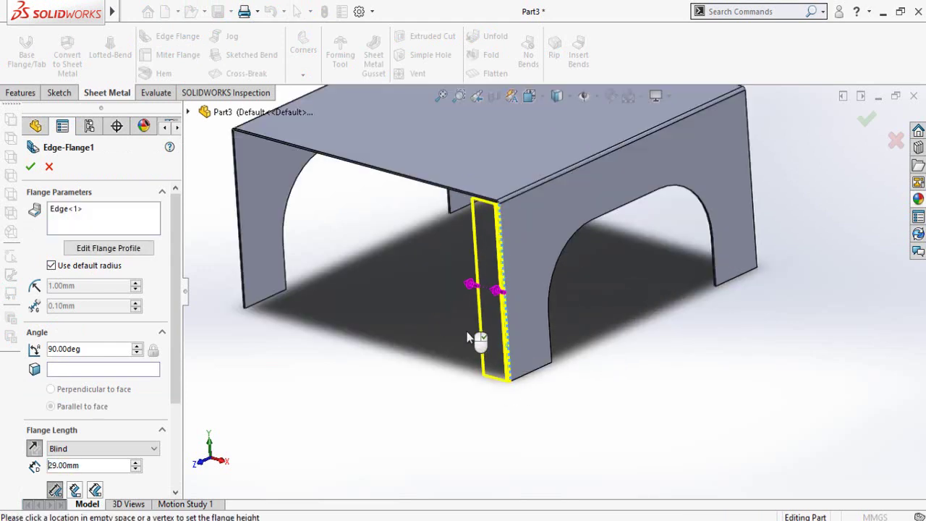
double_click(49, 464)
type("2")
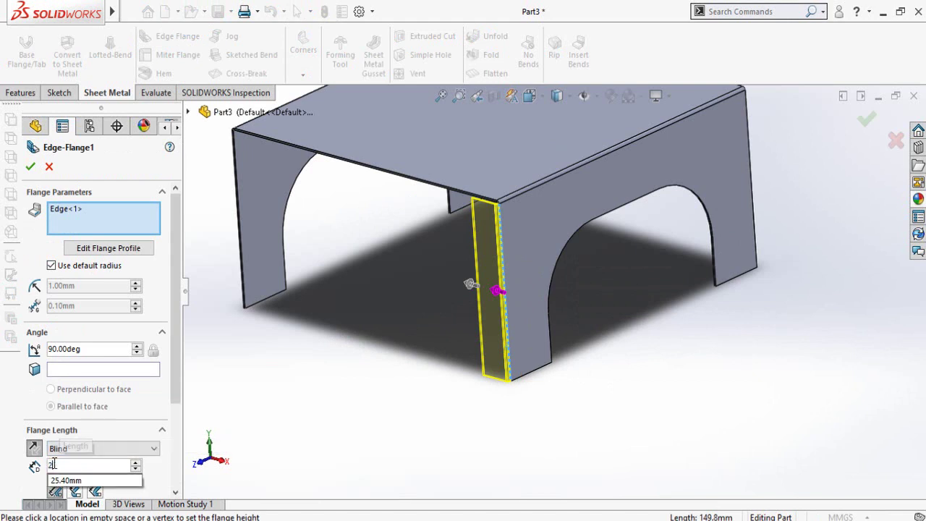
type("in")
key("Return")
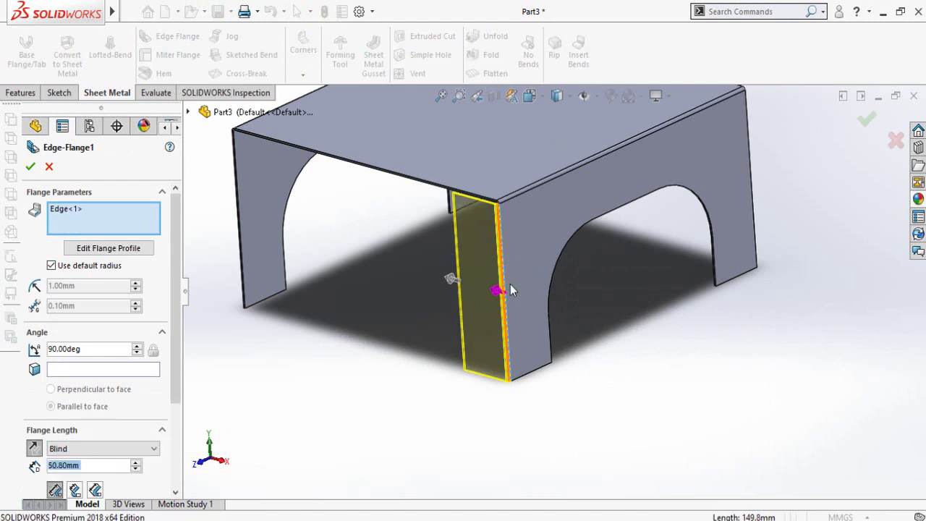
Step: Set the flange position to Bend Outside after trying Material Inside, and create the edge flange
scroll(507, 206, "down", 5)
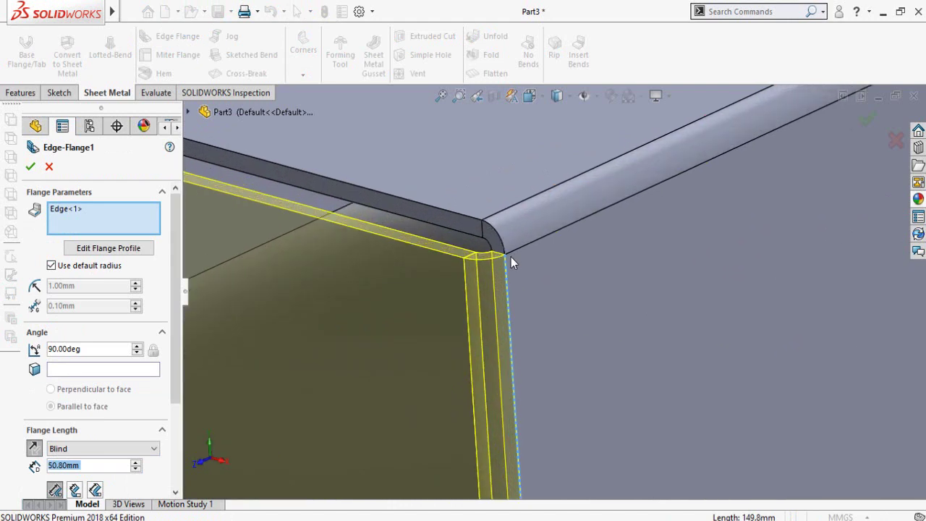
scroll(509, 259, "down", 2)
scroll(496, 243, "down", 2)
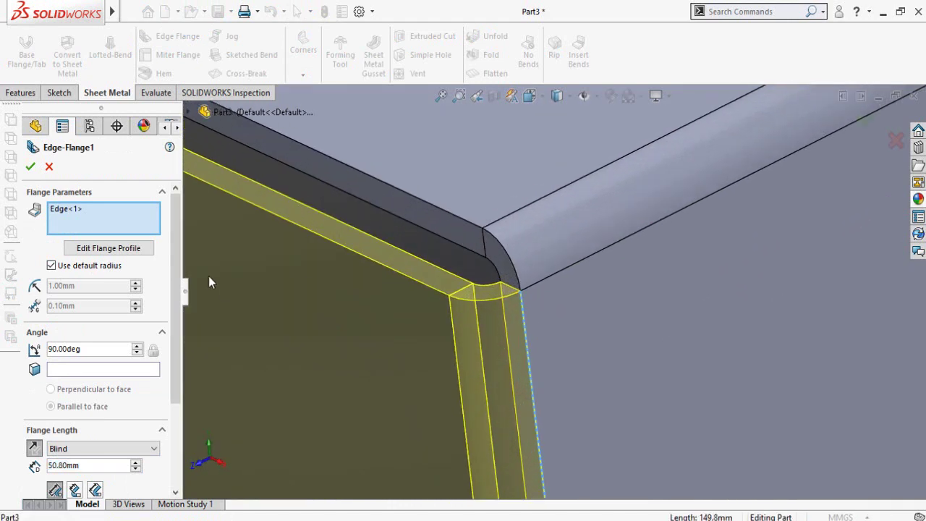
scroll(177, 293, "down", 1)
scroll(177, 293, "down", 3)
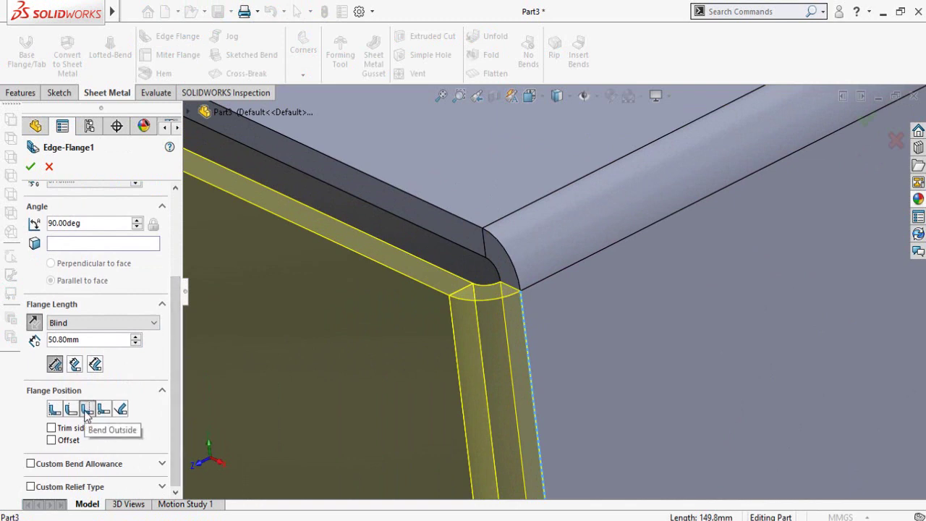
left_click(55, 410)
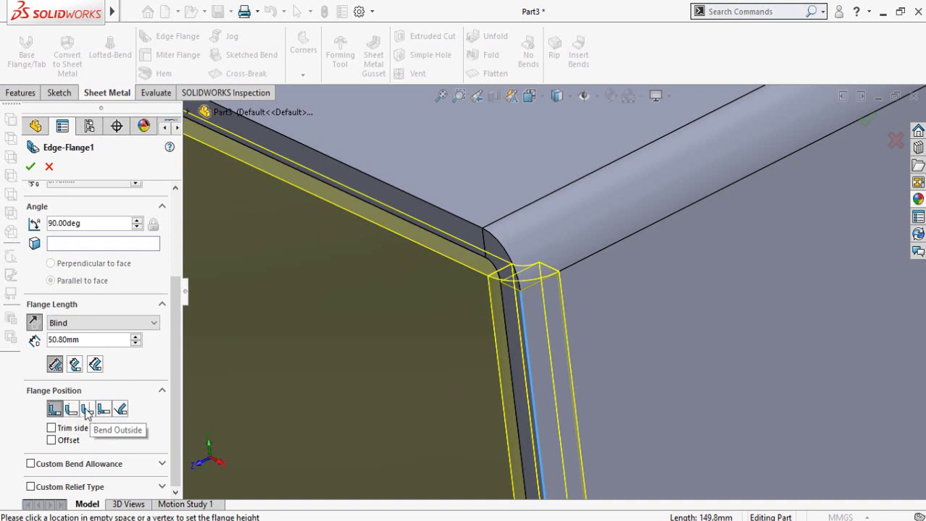
left_click(87, 409)
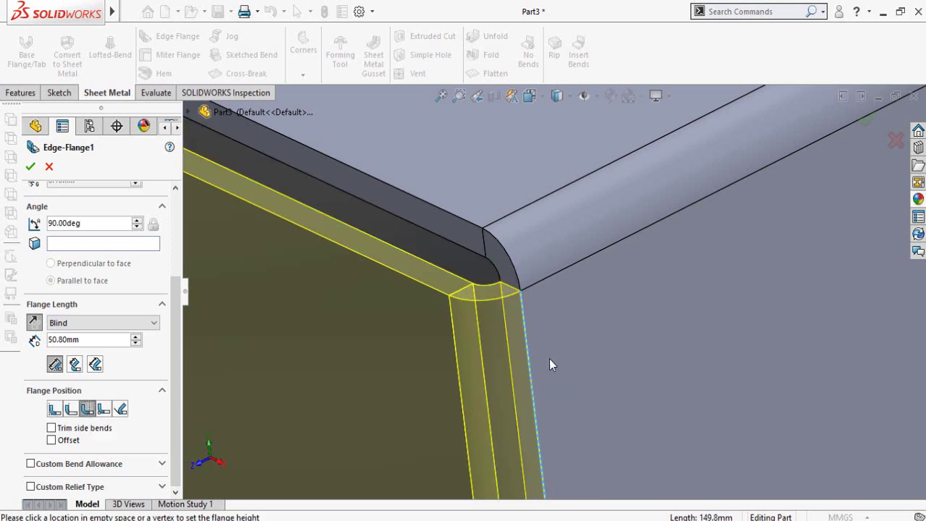
scroll(546, 354, "up", 8)
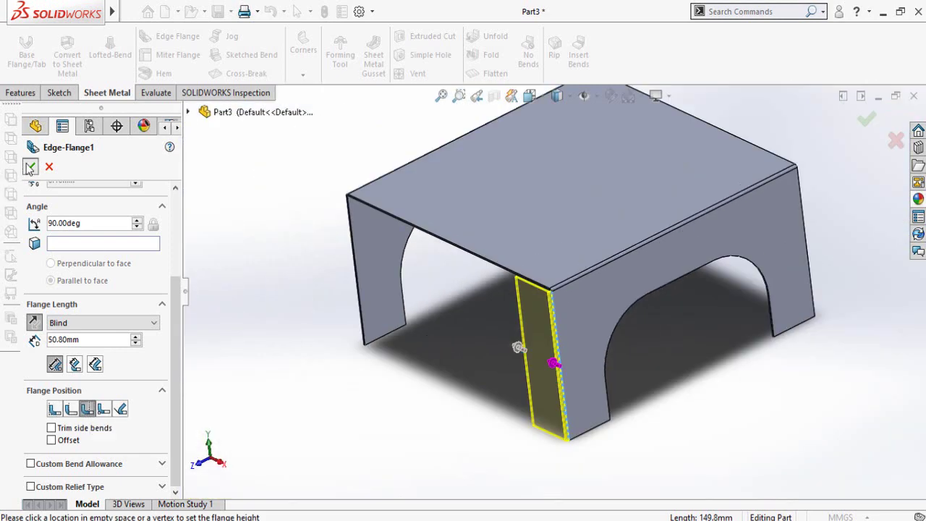
left_click(29, 168)
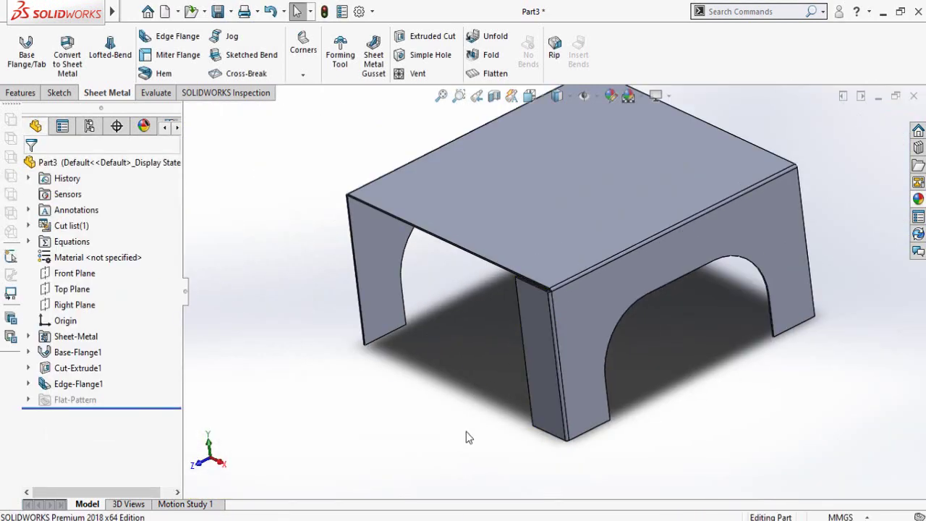
Step: Round the lower free corner of the new edge flange with a 20 mm fillet
middle_click_drag(466, 431, 502, 397)
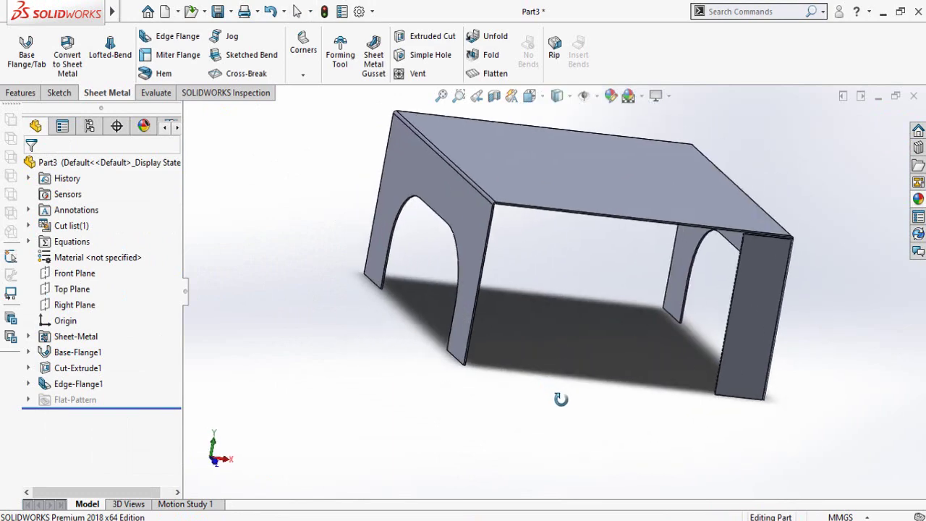
left_click(20, 93)
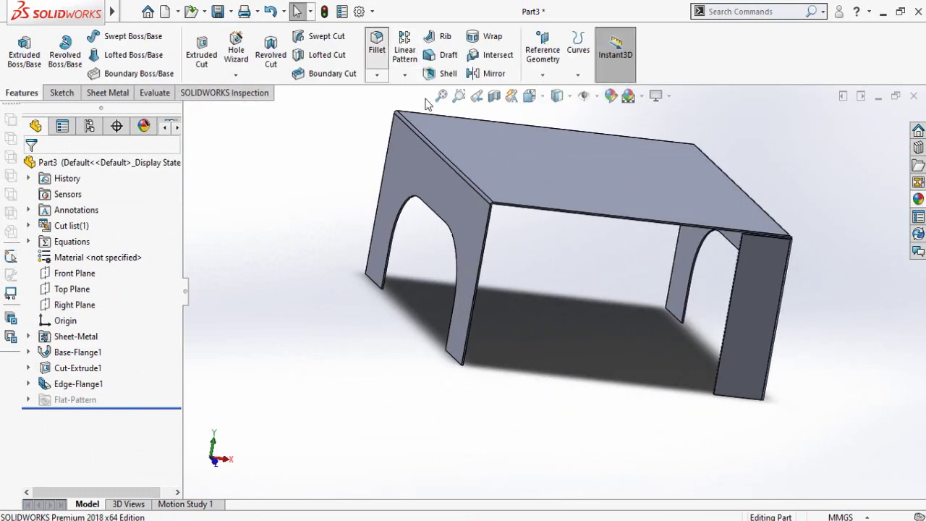
left_click(376, 44)
scroll(760, 422, "down", 5)
scroll(508, 399, "down", 4)
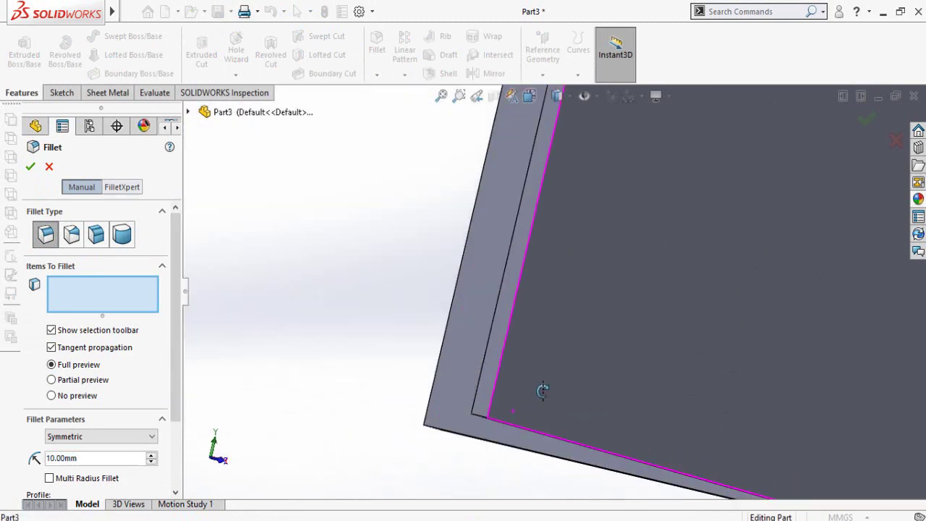
left_click(482, 419)
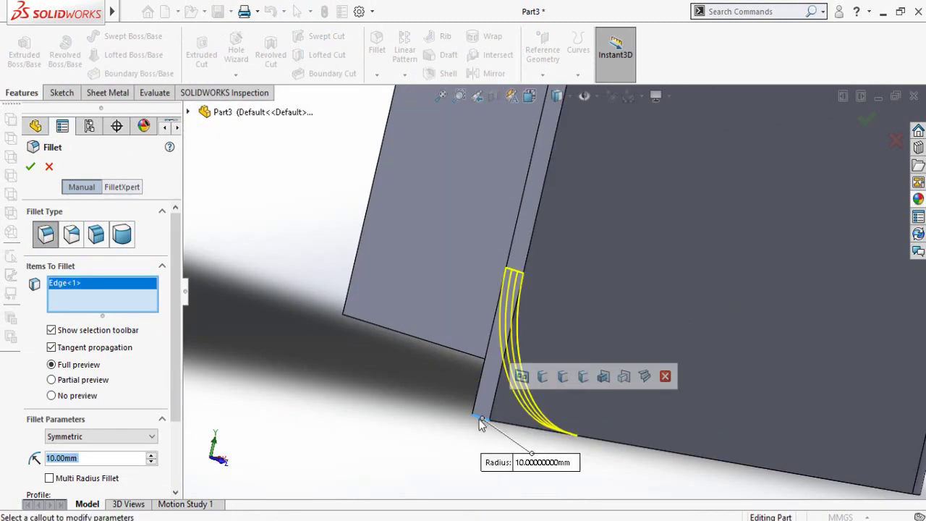
scroll(413, 438, "up", 3)
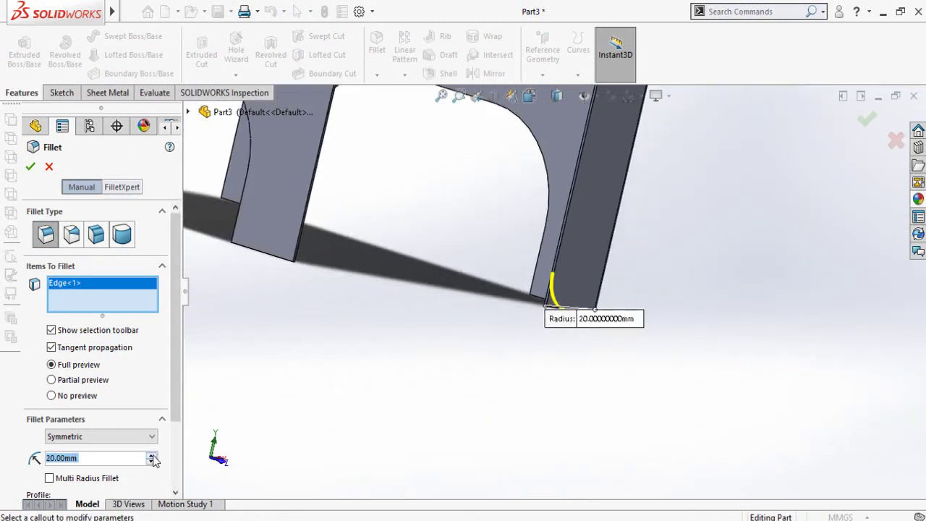
left_click(30, 168)
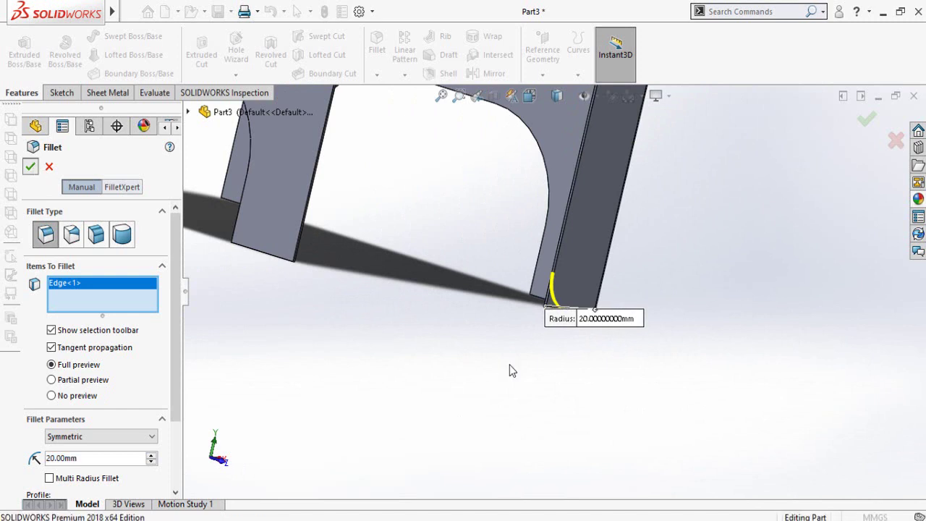
key("f")
Step: Edit the edge flange's profile sketch and shorten the profile by moving its upper end away from the tabletop
left_click(655, 327)
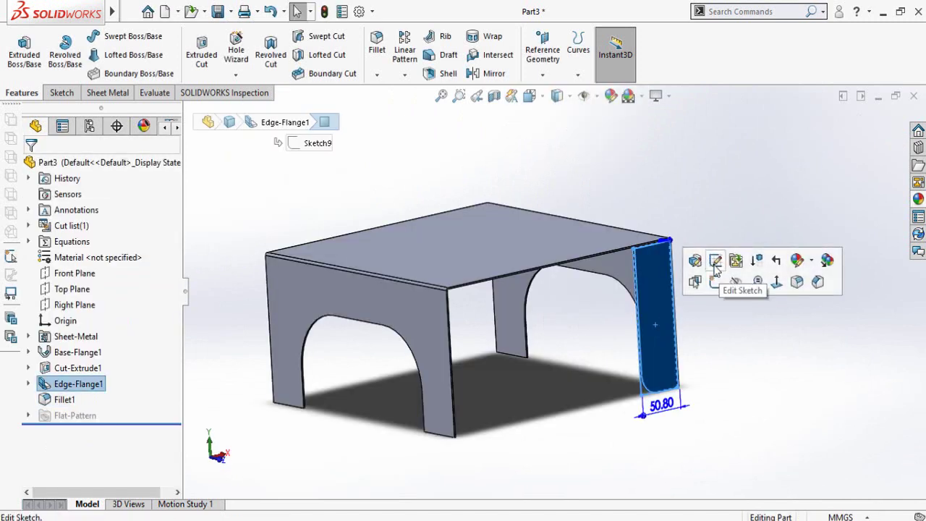
left_click(715, 261)
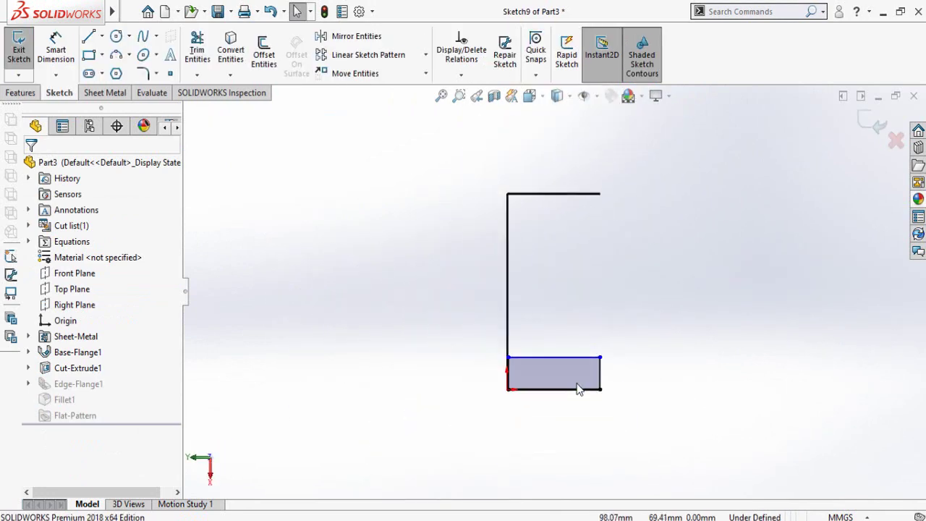
scroll(553, 387, "down", 5)
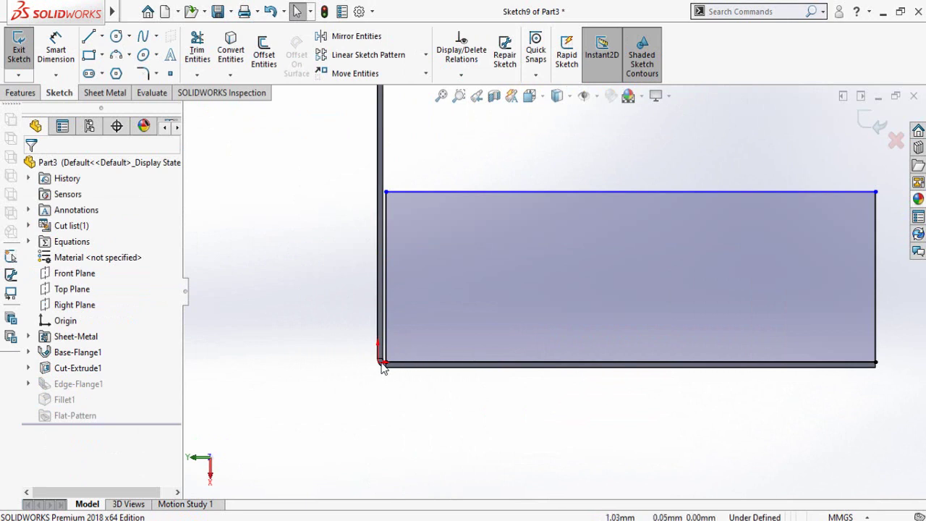
left_click_drag(386, 364, 456, 365)
Step: Dimension the distance from the tabletop's outer face to the flange profile's upper end line to 2 in
right_click_drag(299, 306, 314, 239)
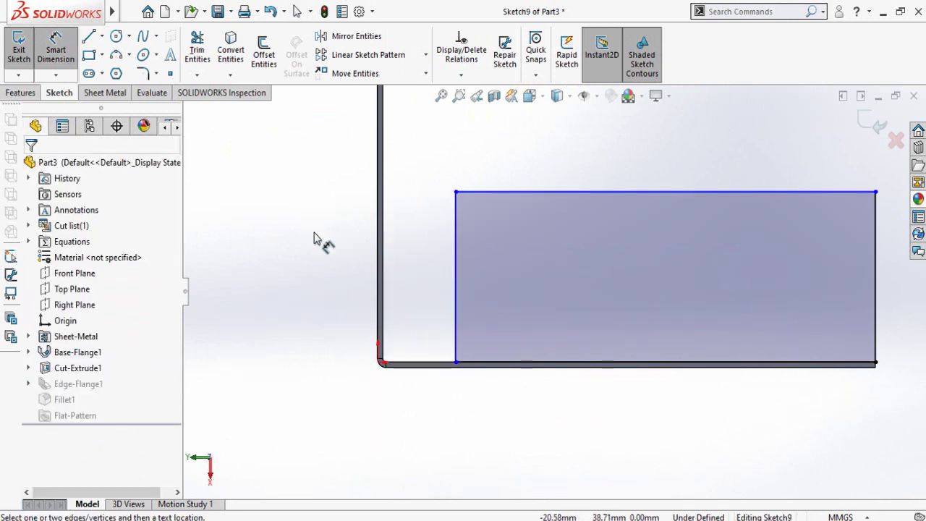
left_click(377, 290)
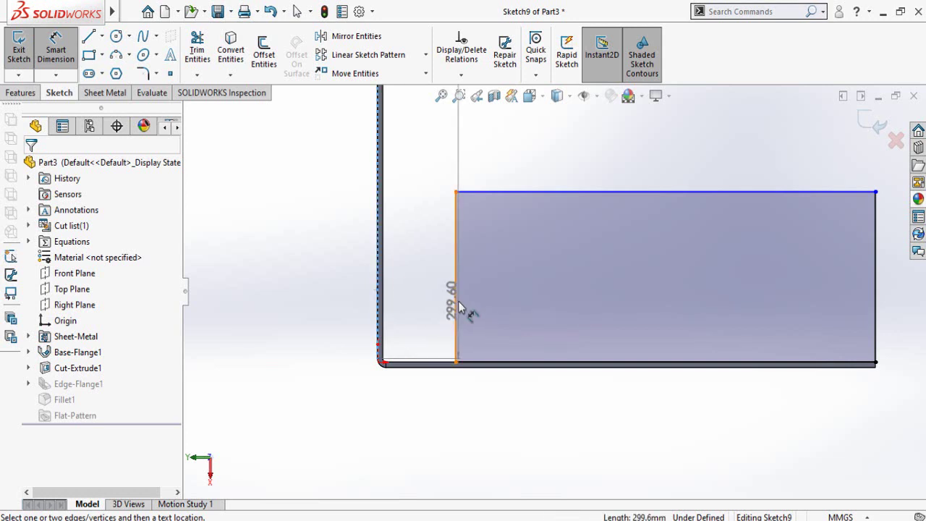
left_click(454, 356)
left_click(430, 432)
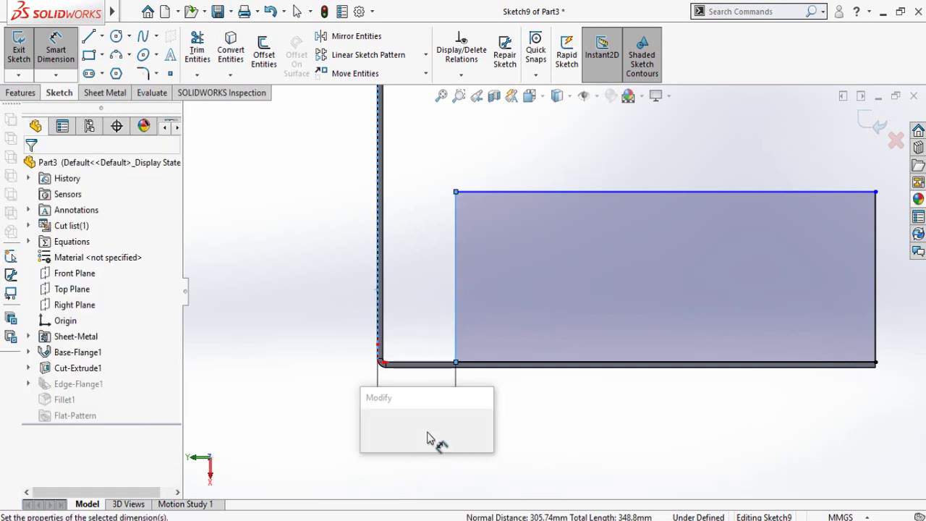
type("2in")
key("Return")
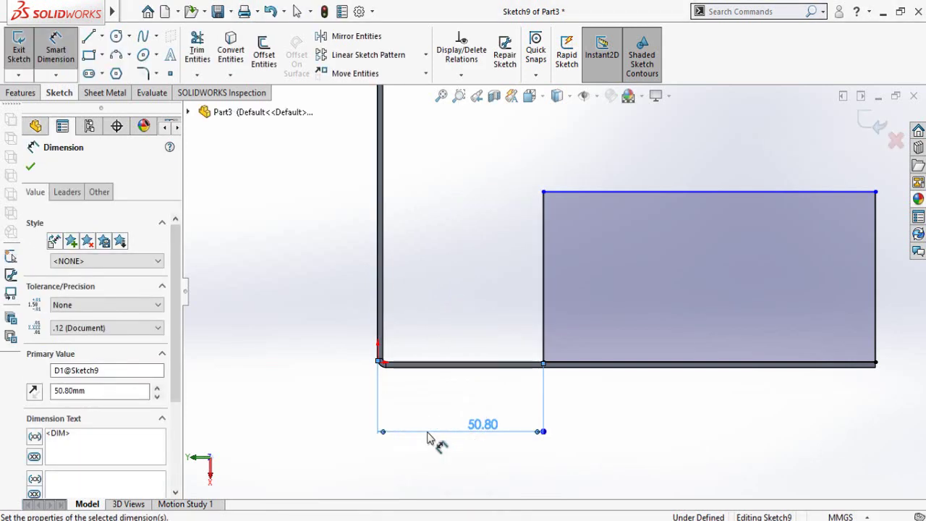
Step: Dimension the distance from the leg wall's outer face to the flange profile's free side to 2 in and exit the sketch
key("z")
left_click(639, 342)
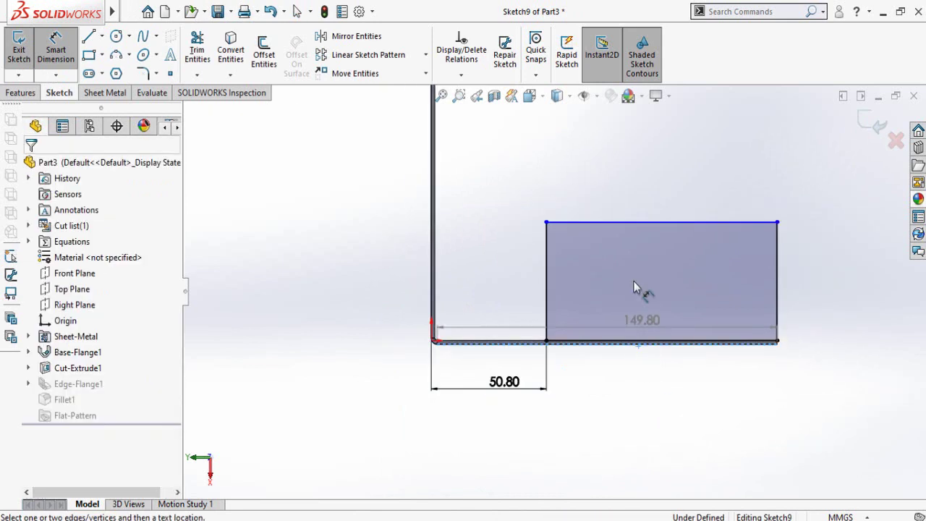
left_click(625, 223)
left_click(856, 295)
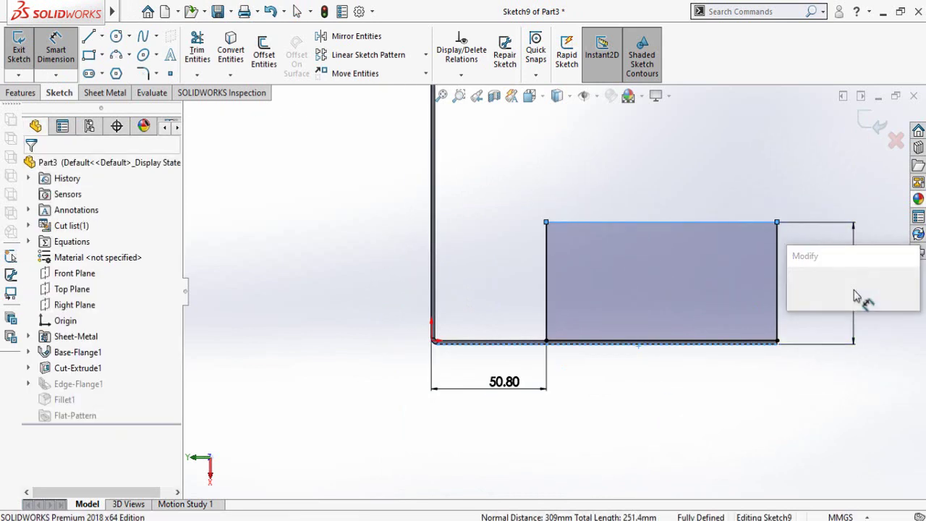
type("2in")
key("Return")
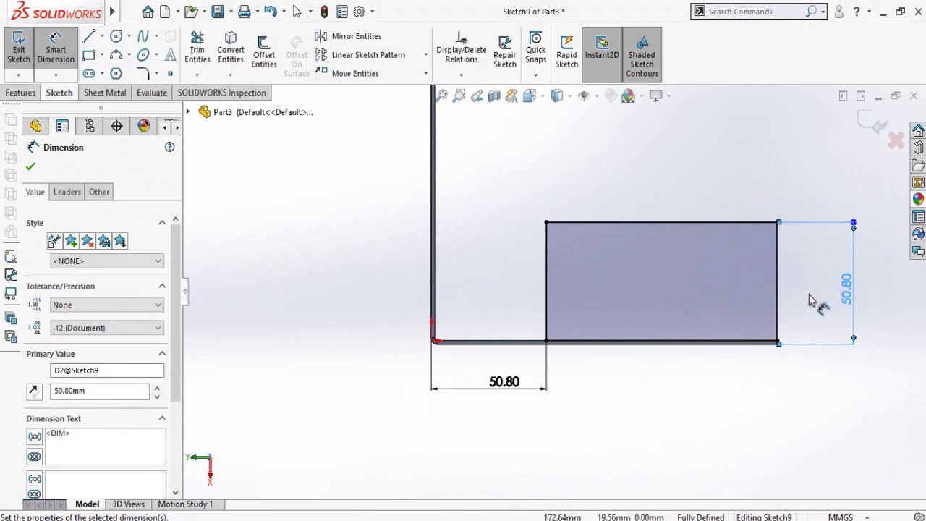
key("z")
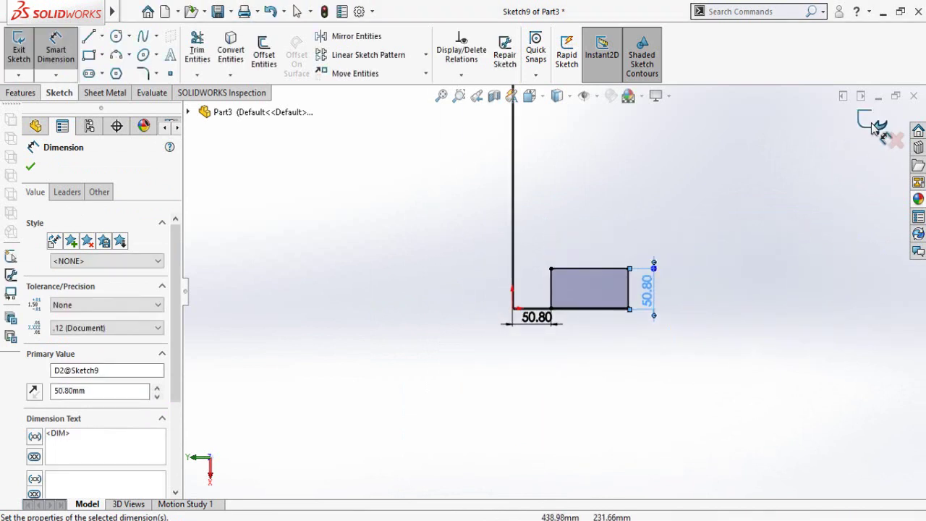
key("Escape")
left_click(732, 293)
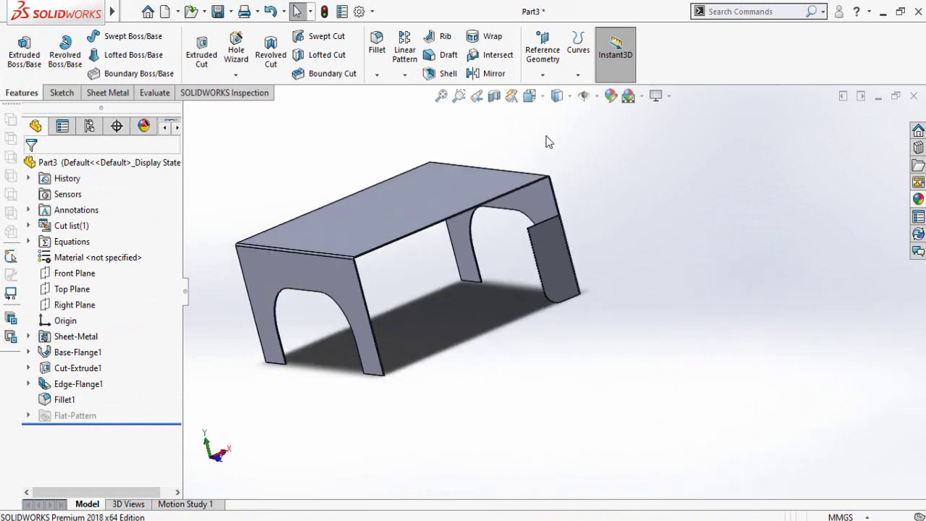
Step: Mirror the leg's edge flange together with its corner fillet about the Front Plane
left_click(488, 75)
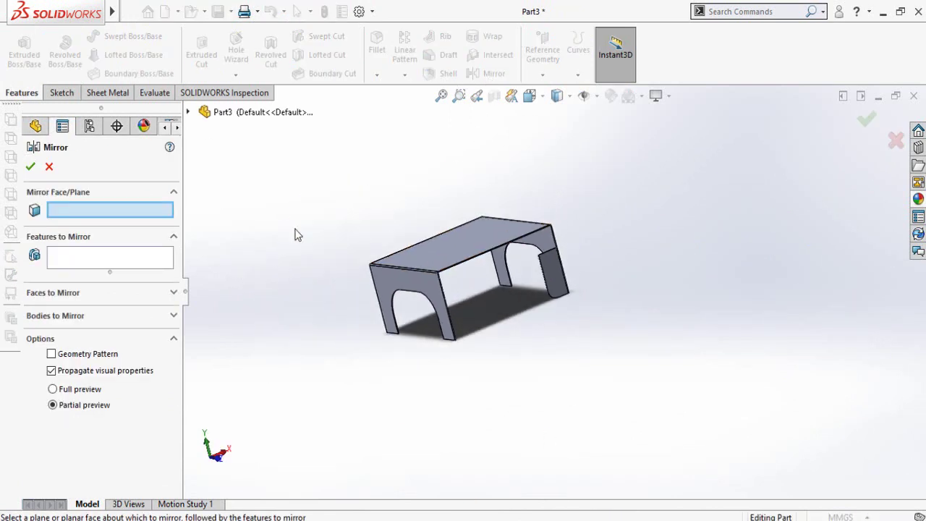
left_click(187, 112)
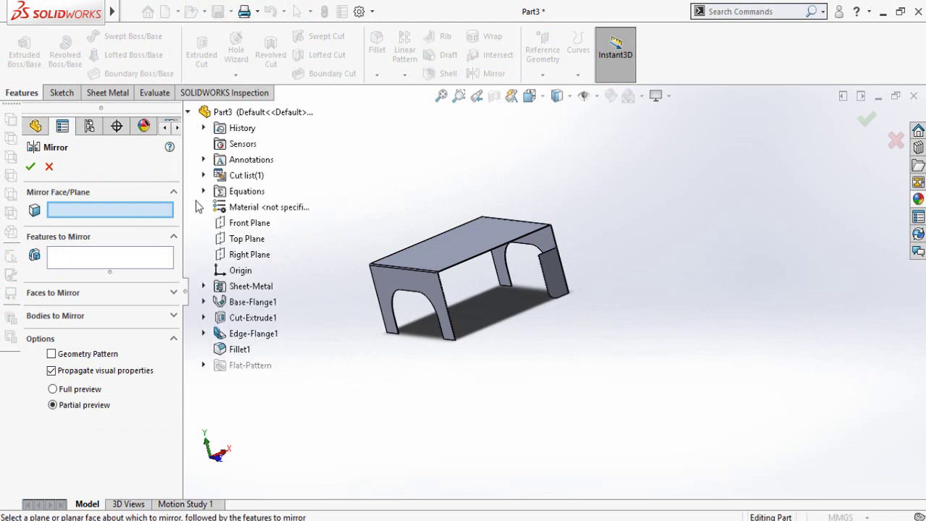
left_click(229, 224)
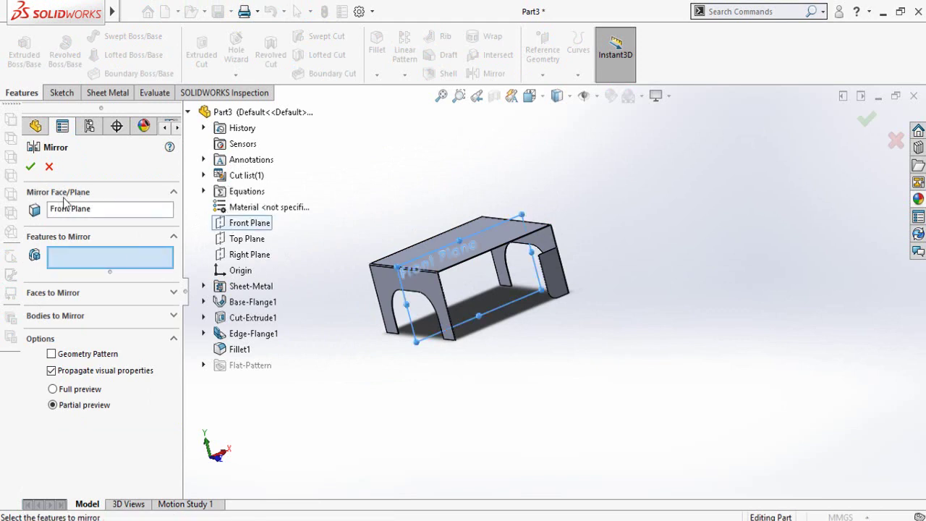
scroll(533, 270, "down", 2)
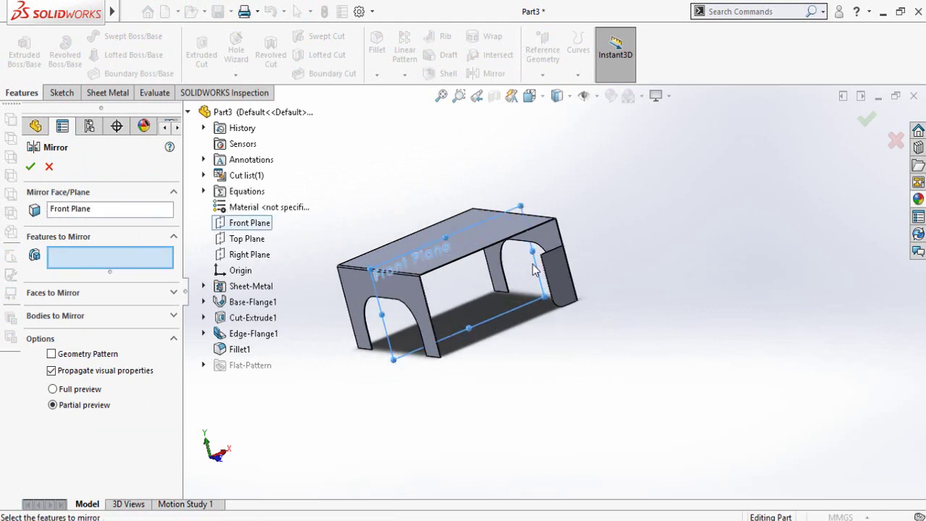
left_click(554, 279)
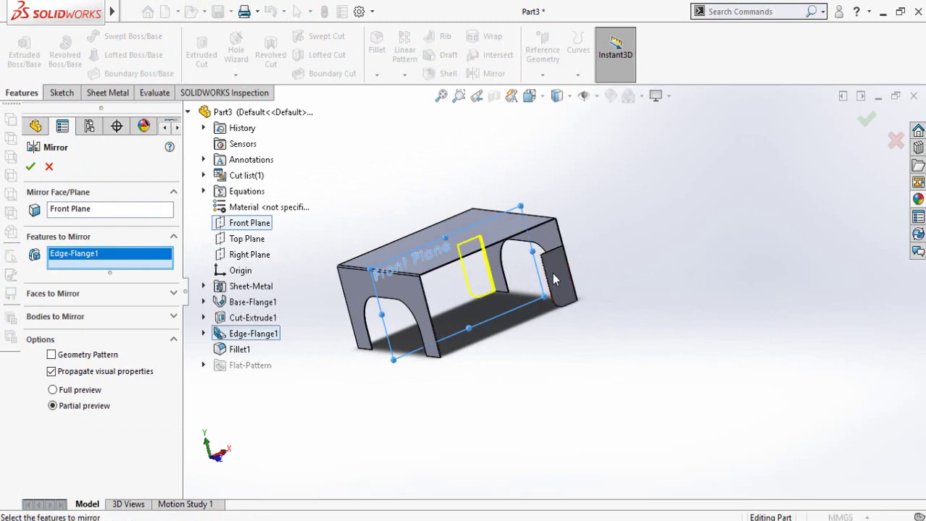
left_click(526, 292)
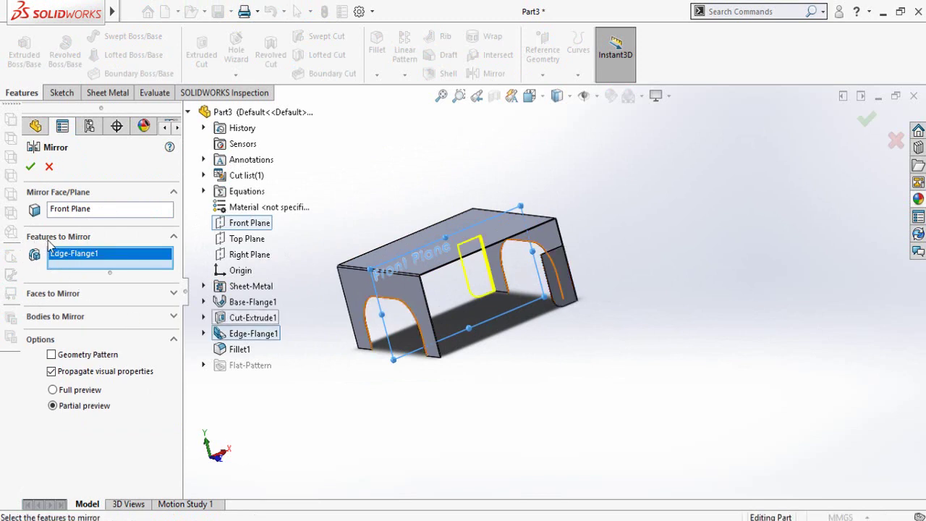
left_click(240, 349)
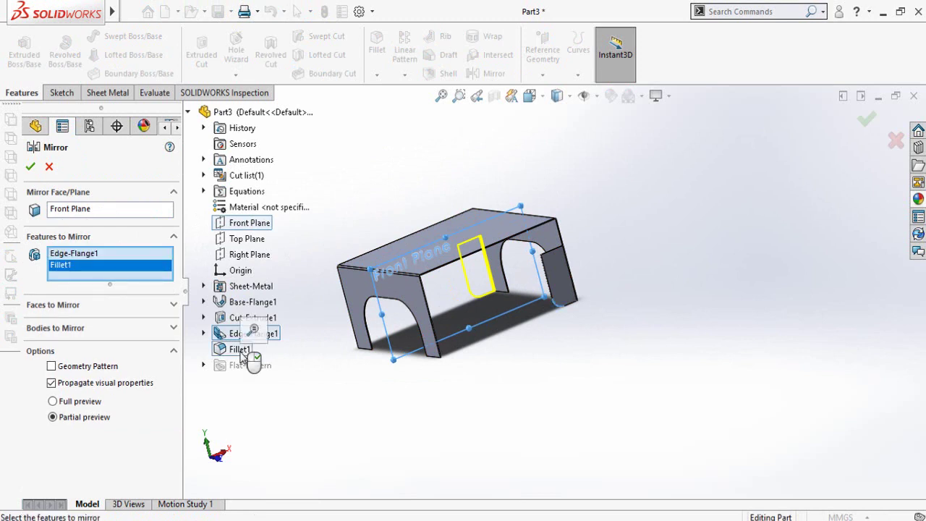
left_click(29, 168)
Step: Mirror the previous mirror feature about the Right Plane to give the opposite pair of legs their flanges
middle_click_drag(595, 355, 476, 206)
left_click(492, 73)
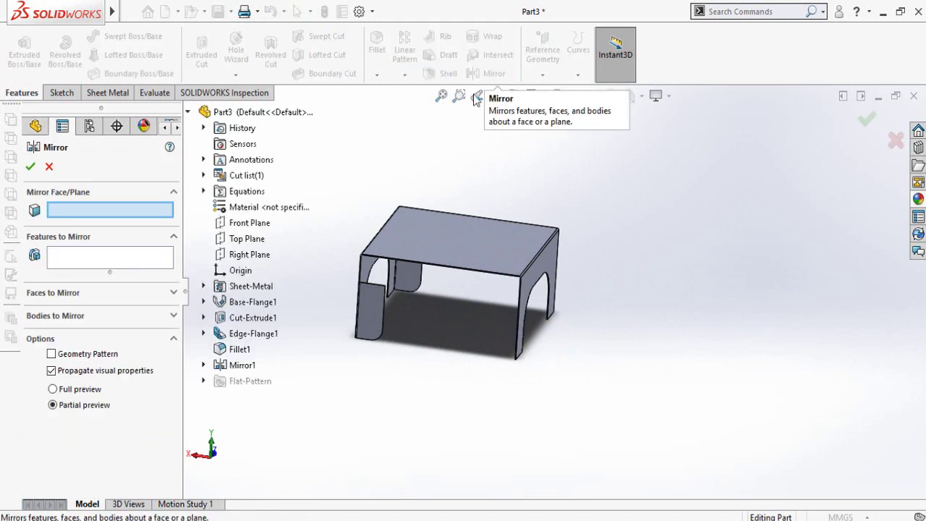
scroll(386, 288, "up", 2)
scroll(387, 288, "down", 1)
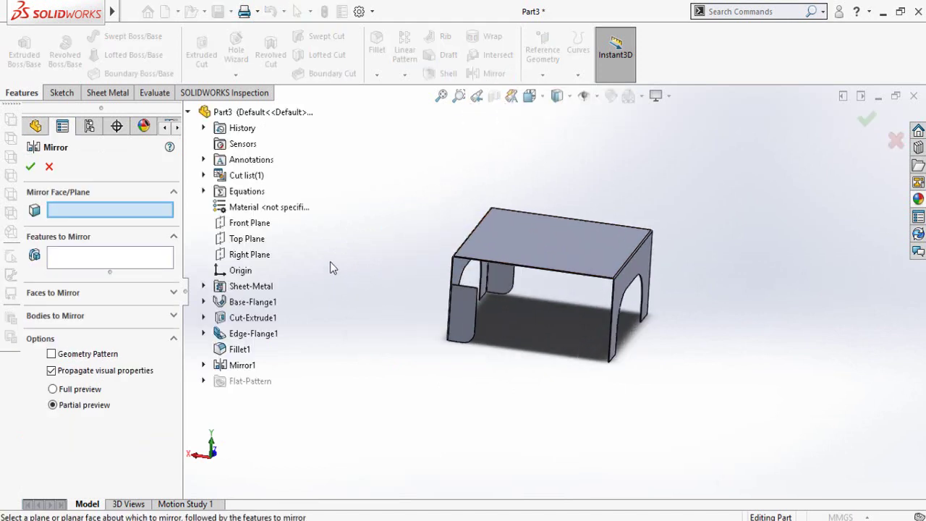
left_click(248, 254)
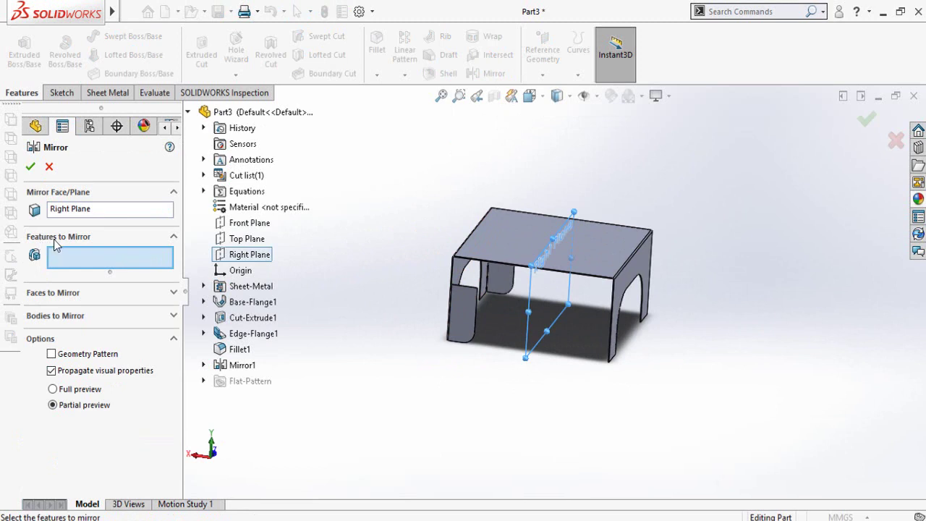
left_click(241, 365)
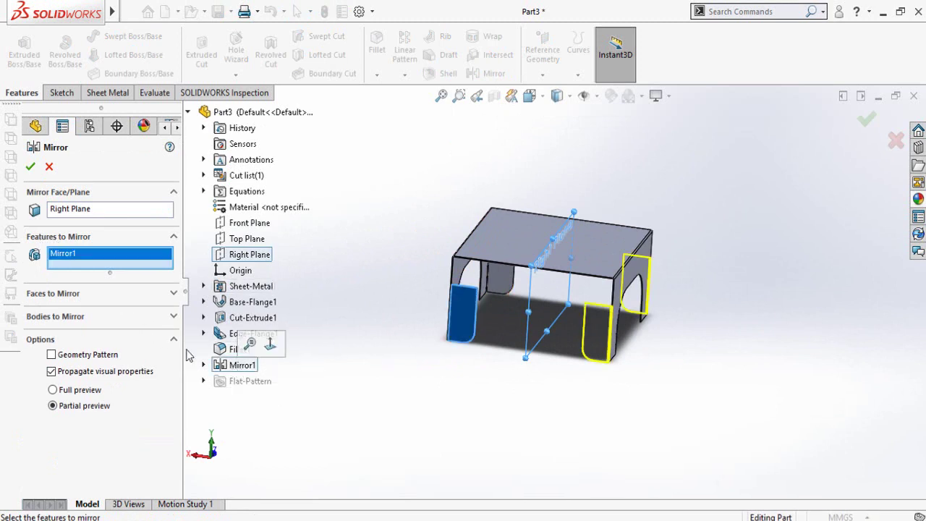
left_click(30, 168)
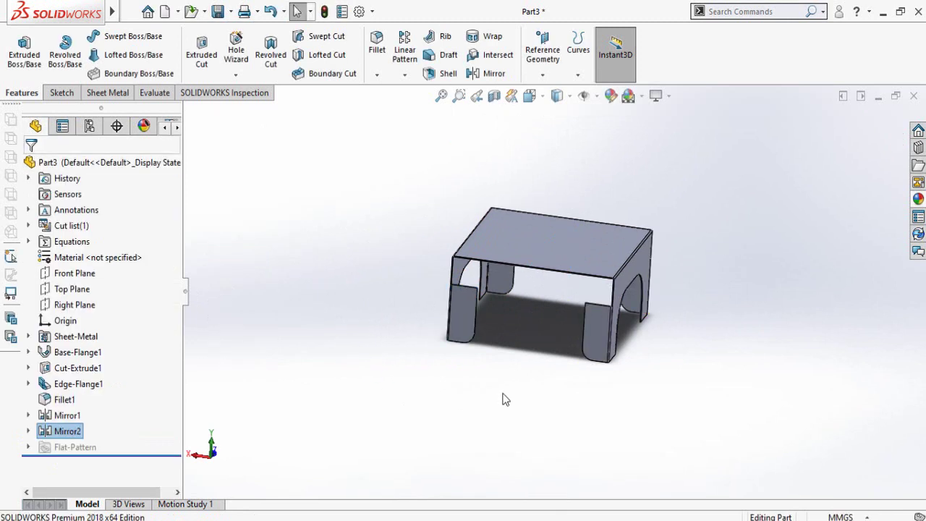
Step: Add a 2 in edge flange at 90 degrees, pointing down, along the tabletop's open side edge between two legs
key("f")
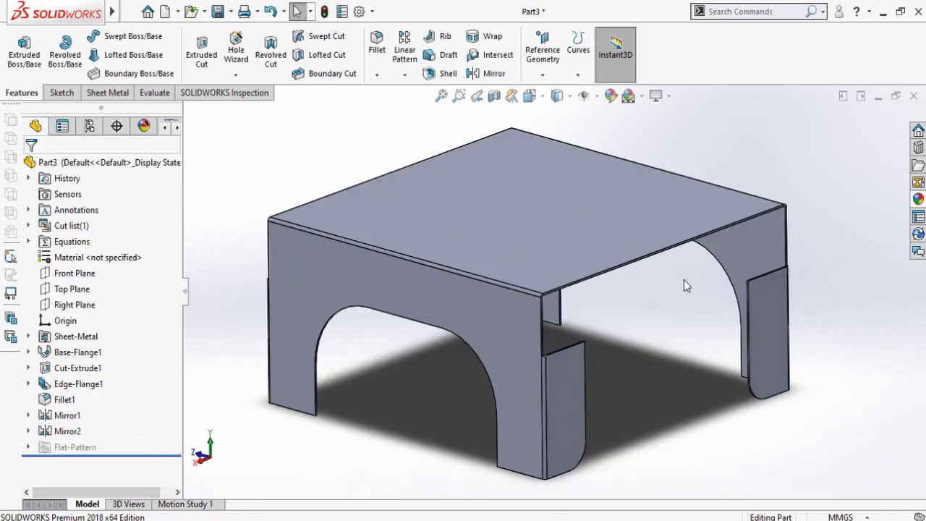
left_click(104, 95)
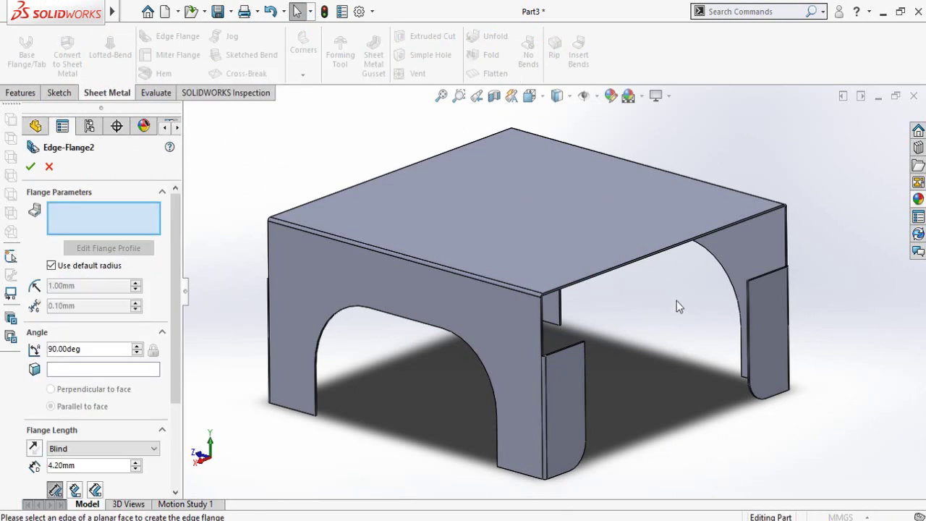
left_click(647, 256)
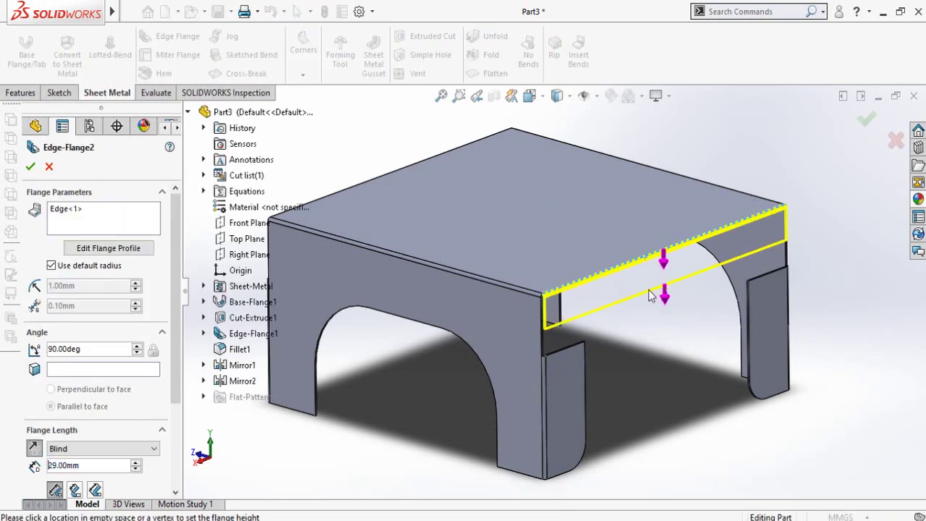
left_click_drag(178, 281, 170, 368)
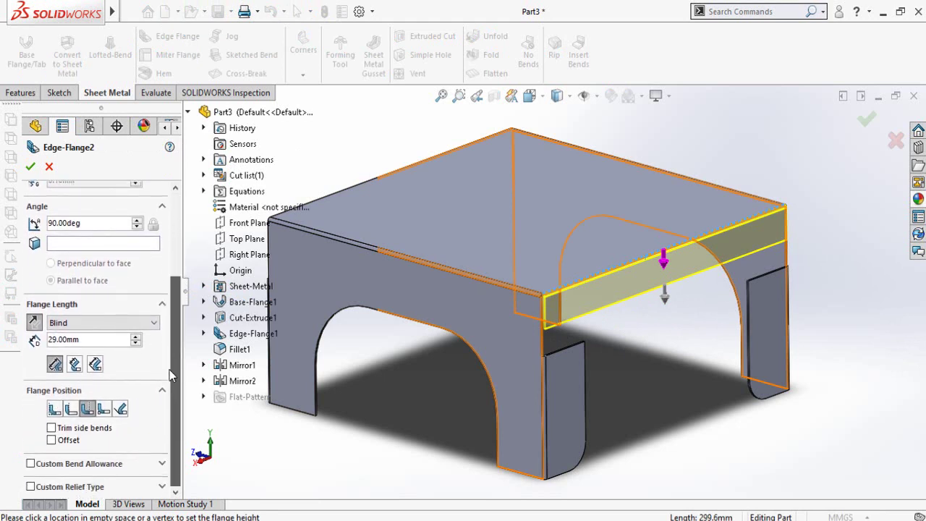
left_click(65, 340)
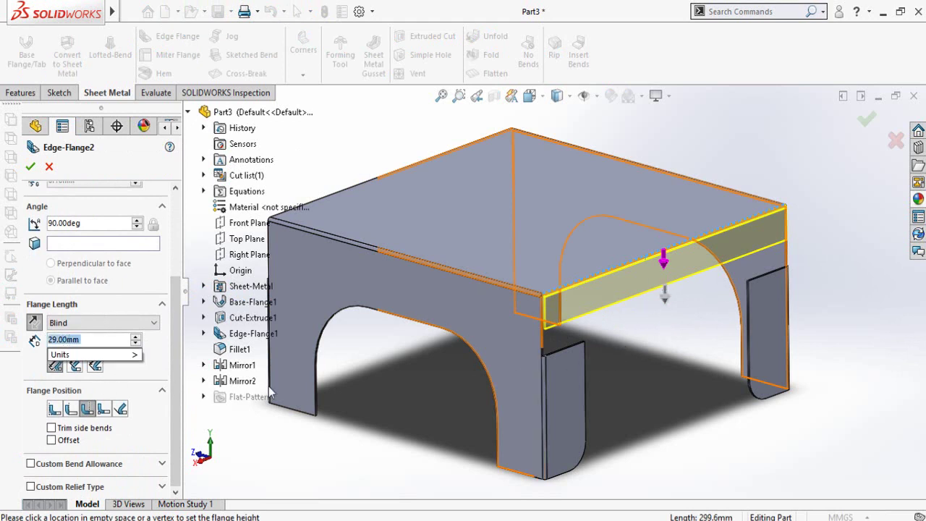
type("2in")
key("Return")
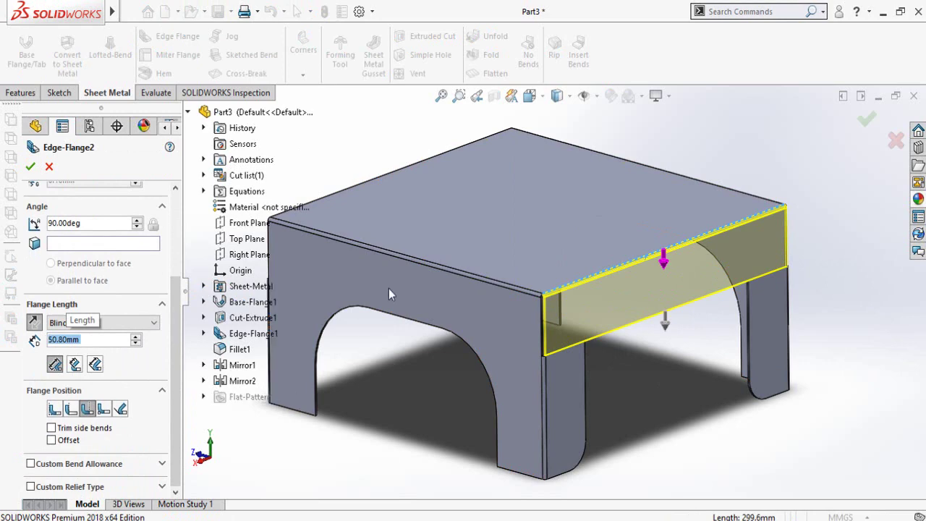
scroll(520, 295, "down", 5)
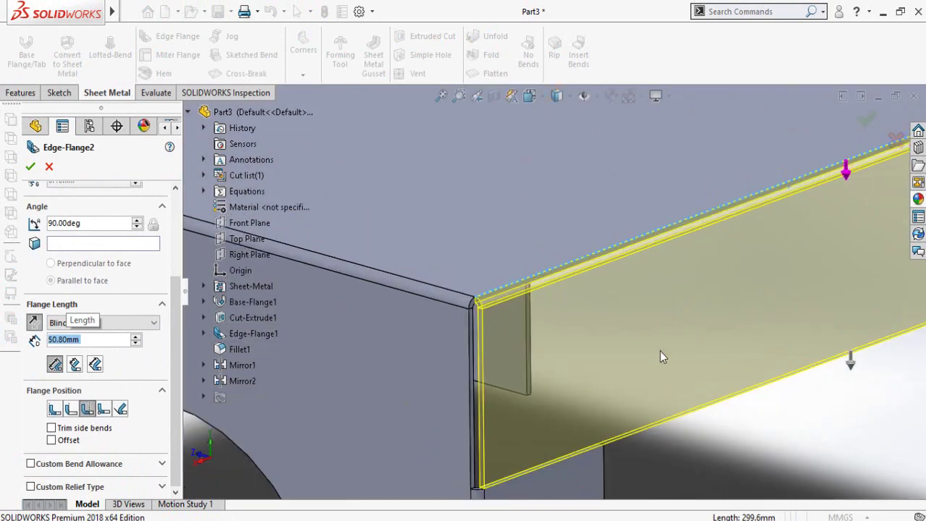
scroll(660, 355, "up", 8)
middle_click_drag(612, 383, 622, 384)
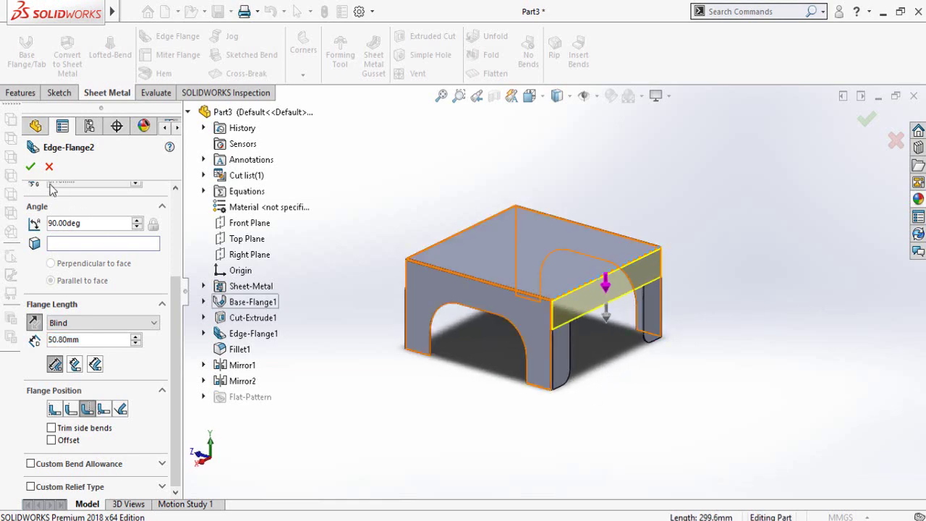
left_click(31, 168)
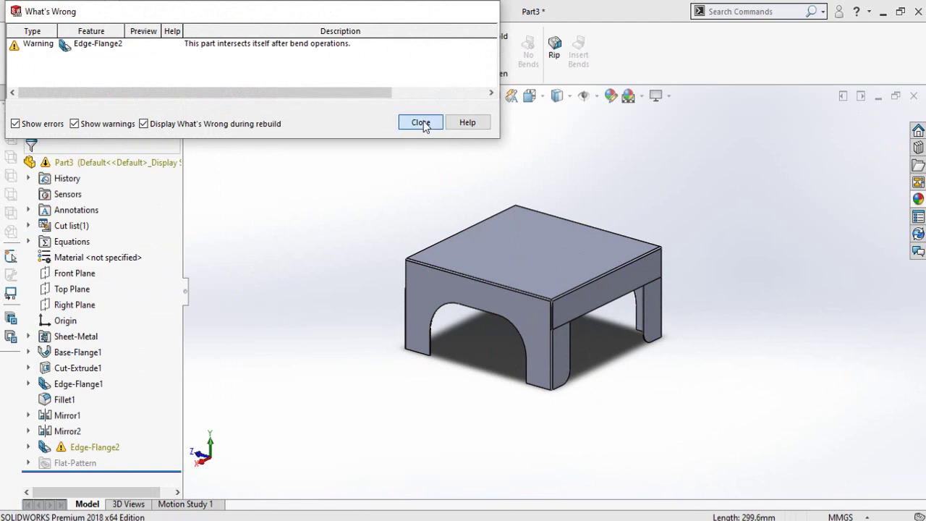
left_click(421, 123)
Step: Edit the tabletop flange's profile sketch and narrow the profile by moving both of its ends inward, clear of the leg flanges
middle_click_drag(671, 316, 557, 290)
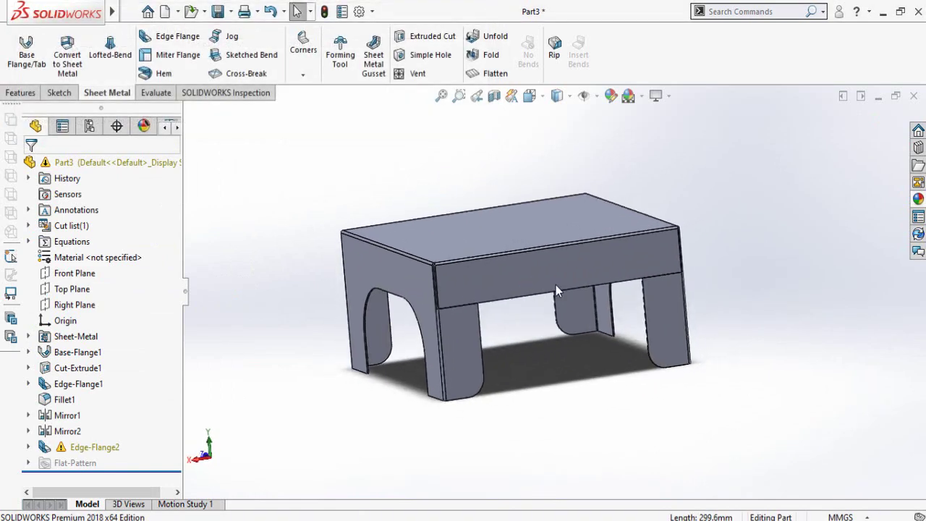
left_click(546, 282)
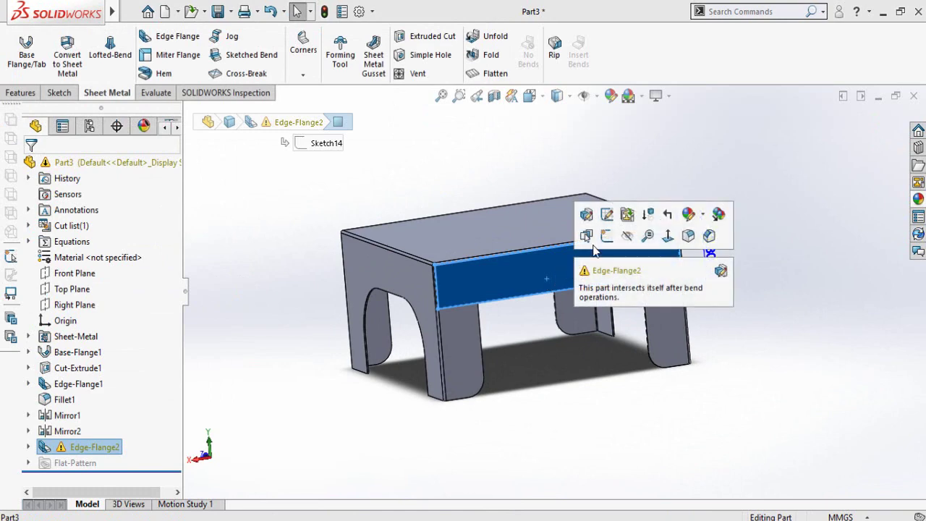
left_click(609, 214)
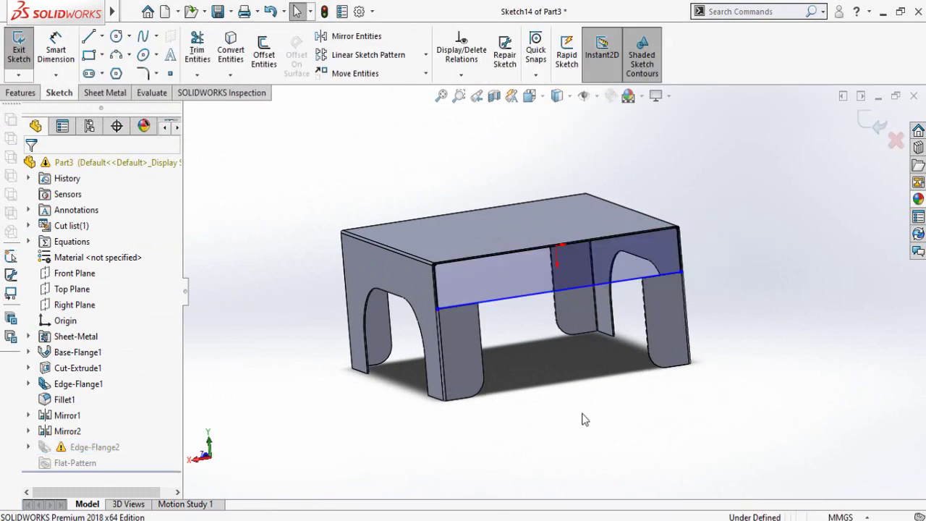
key("ctrl+8")
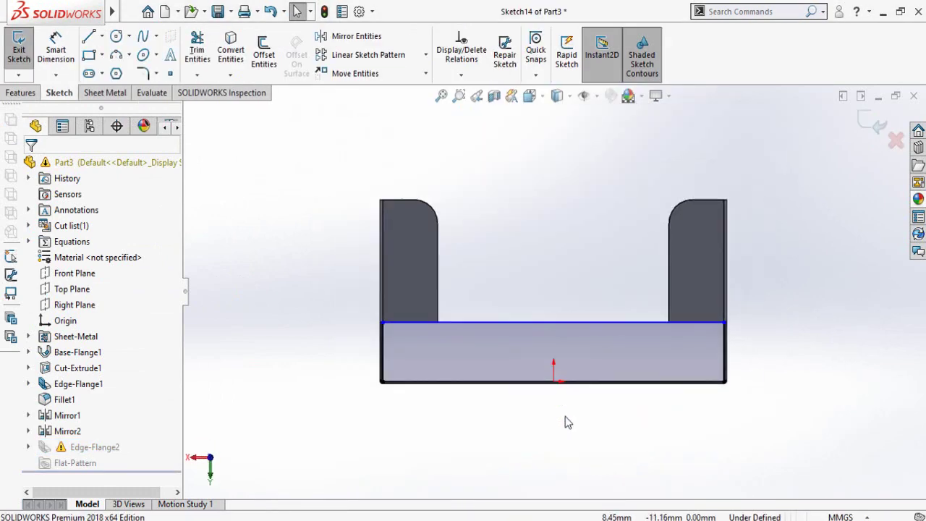
scroll(523, 357, "down", 3)
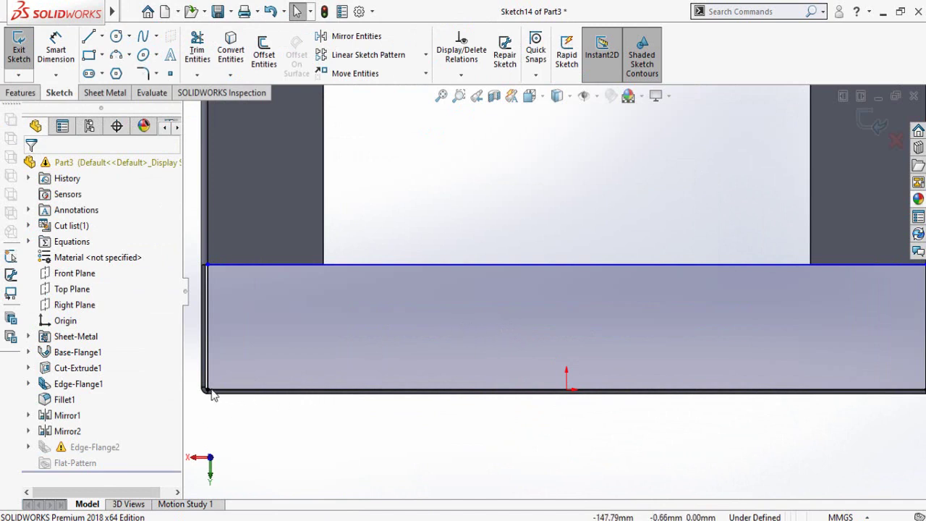
left_click_drag(206, 392, 405, 391)
left_click(539, 447)
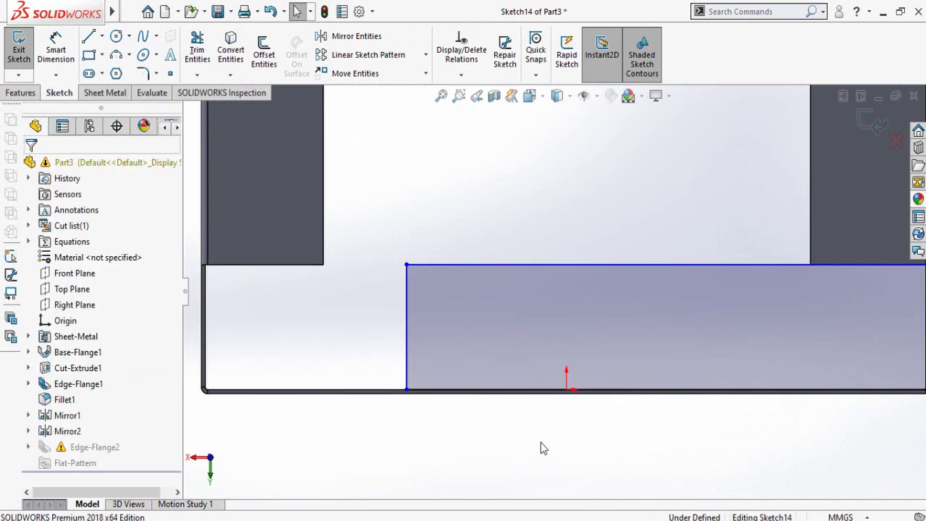
key("f")
left_click_drag(733, 340, 661, 345)
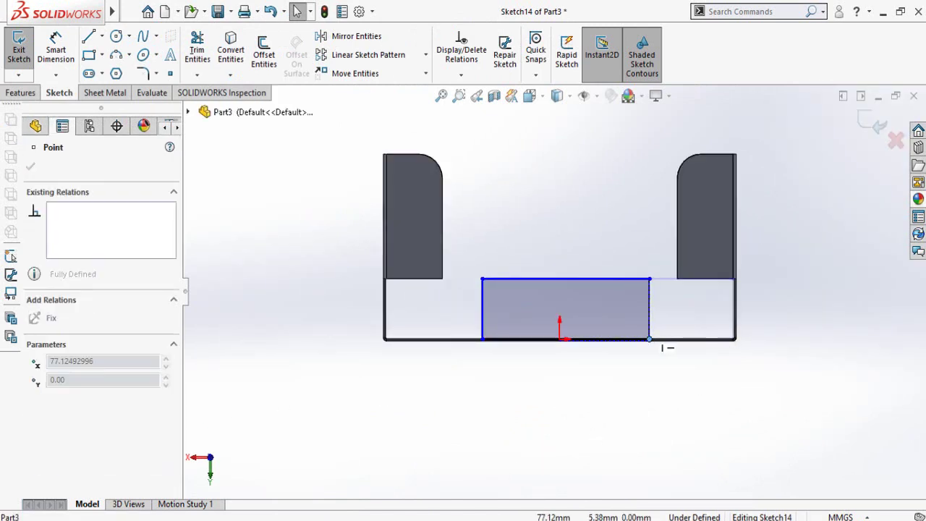
left_click(255, 124)
Step: Sketch a centerline about 51 mm long from the tabletop edge's midpoint to the midpoint of the profile's outer line
left_click(103, 37)
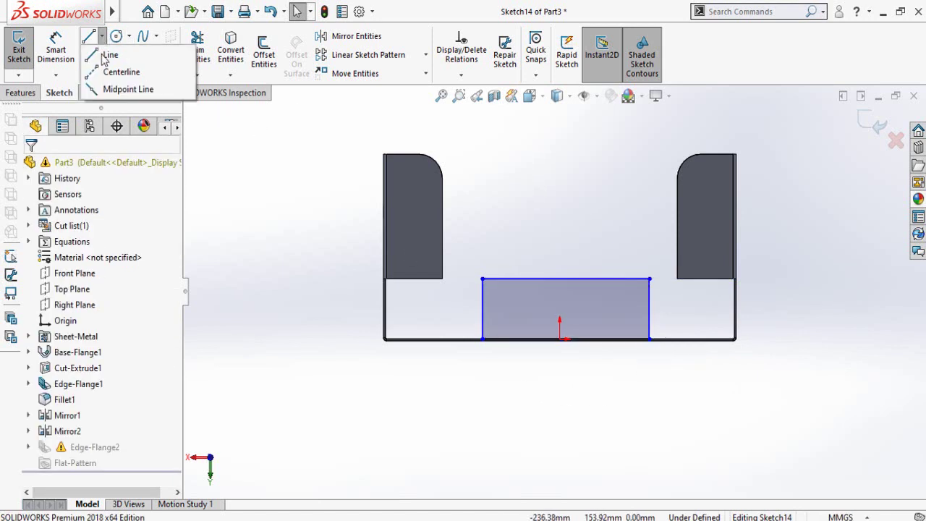
left_click(126, 71)
scroll(539, 282, "down", 1)
scroll(566, 318, "down", 3)
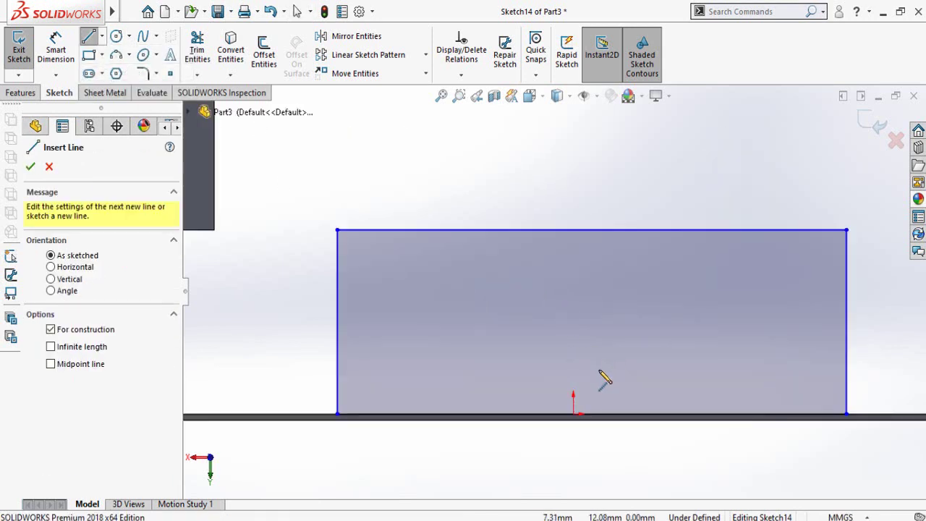
scroll(564, 398, "down", 2)
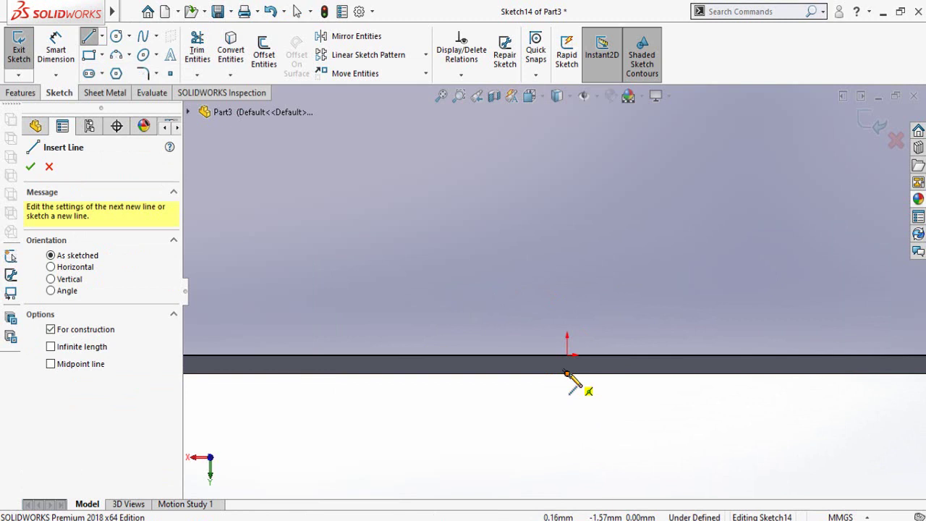
left_click(567, 373)
scroll(615, 406, "up", 3)
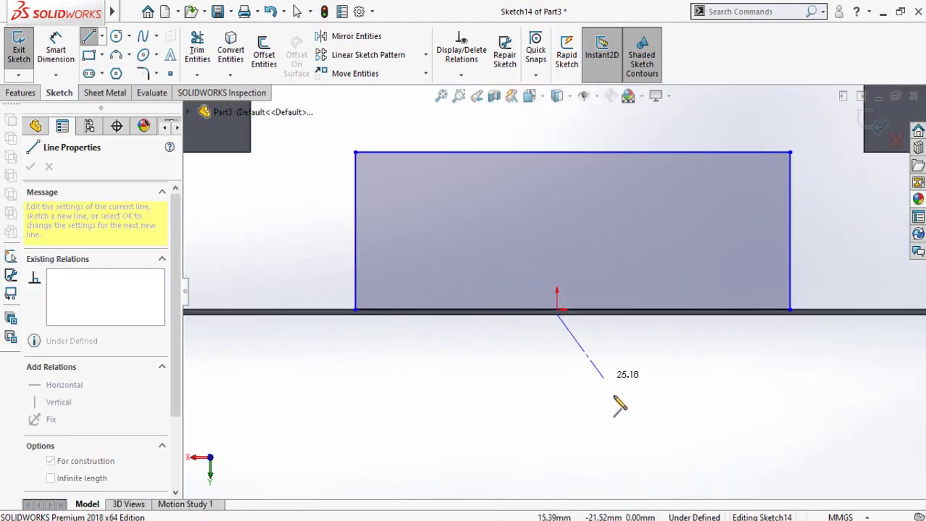
scroll(568, 290, "up", 1)
left_click(568, 175)
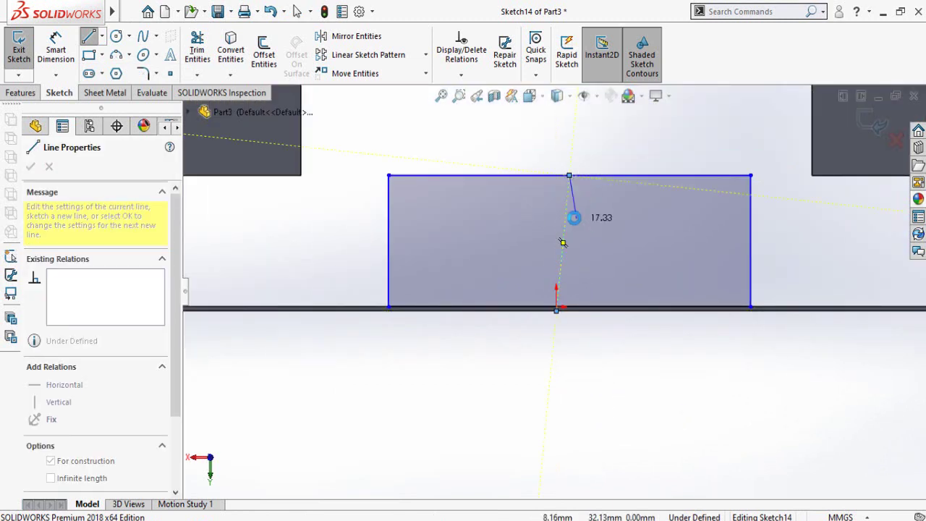
key("Escape")
Step: Constrain the centerline to be vertical so the flange profile is centred on the tabletop
left_click(567, 210)
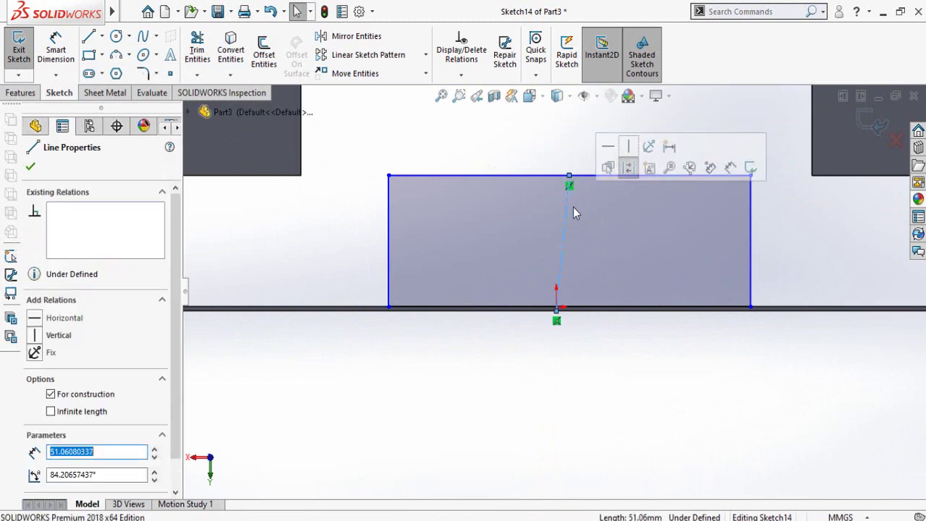
left_click(628, 149)
left_click(464, 402)
Step: Dimension the gap between the leg flange's inner edge and the adjacent end of the tabletop flange profile to 1 mm
scroll(464, 402, "up", 2)
mouse_move(388, 331)
right_mouse_down()
mouse_move(387, 206)
mouse_move(385, 238)
right_mouse_up()
left_click(377, 207)
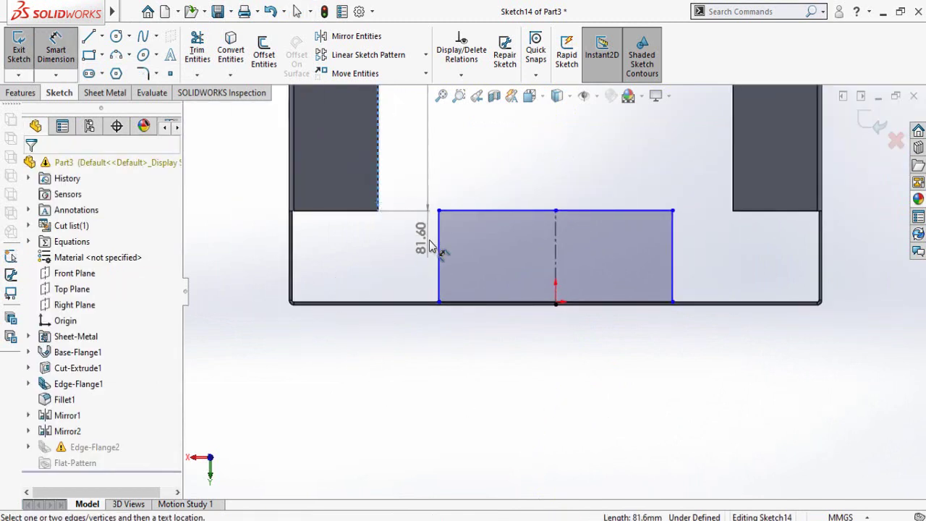
left_click(408, 201)
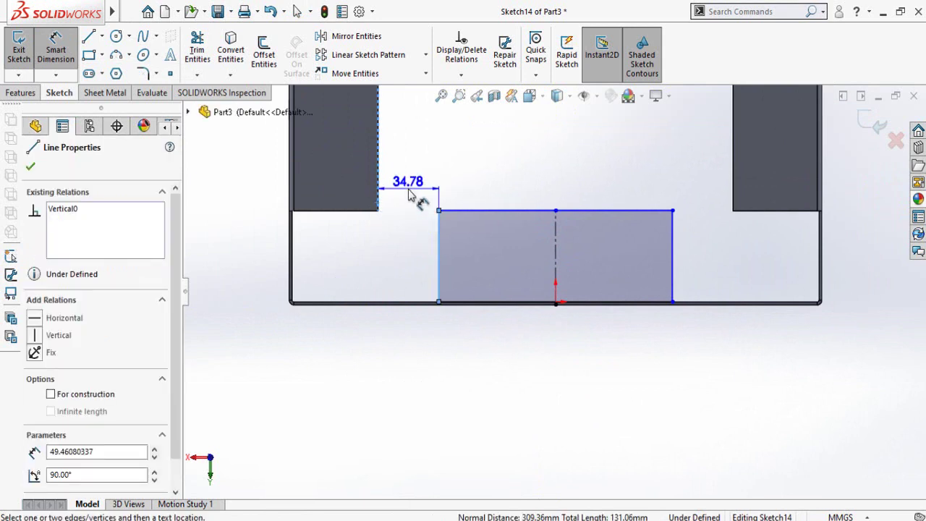
left_click(408, 196)
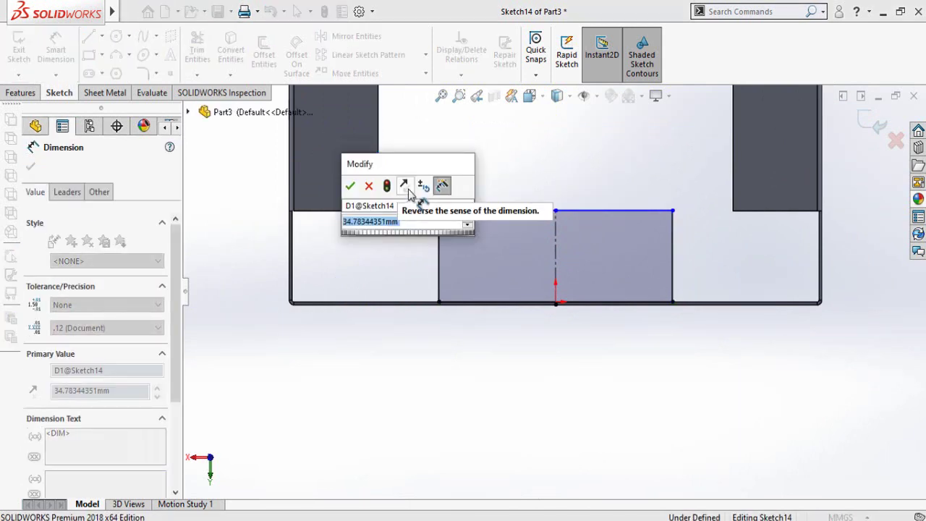
type("1")
key("Return")
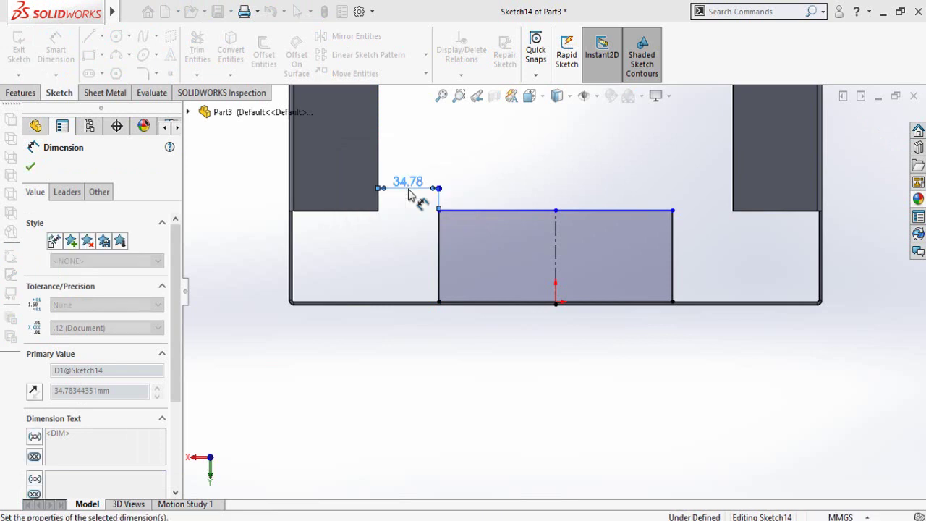
left_click(574, 151)
Step: Dimension the distance from the tabletop's outer edge to the profile's outer line as 2 in
scroll(506, 289, "down", 3)
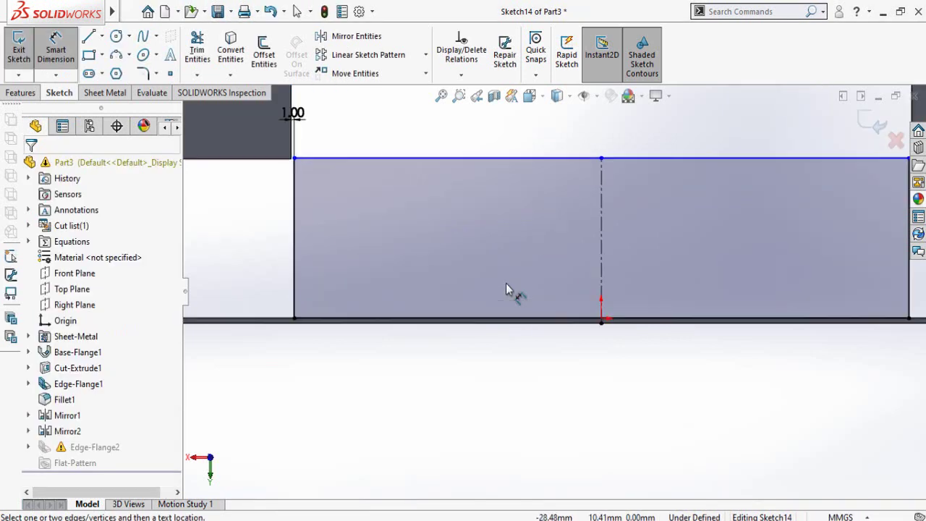
left_click(508, 329)
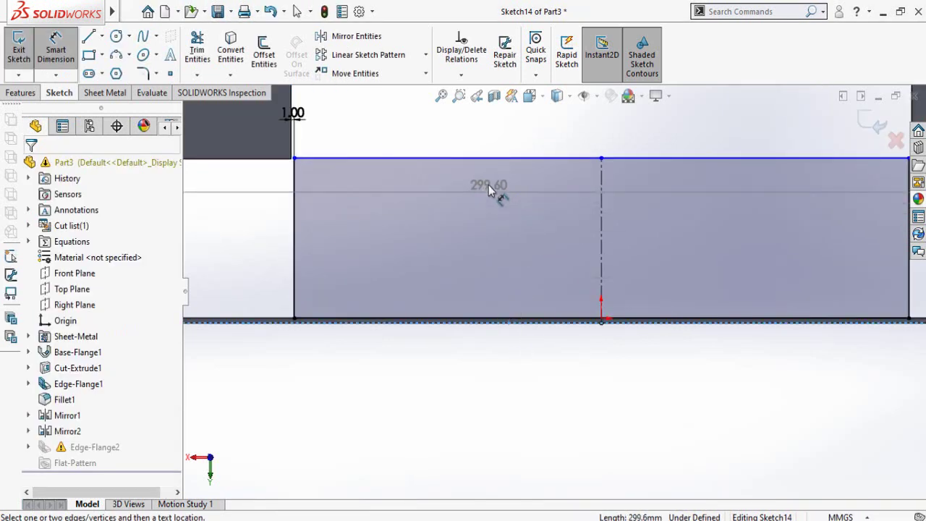
scroll(506, 232, "up", 2)
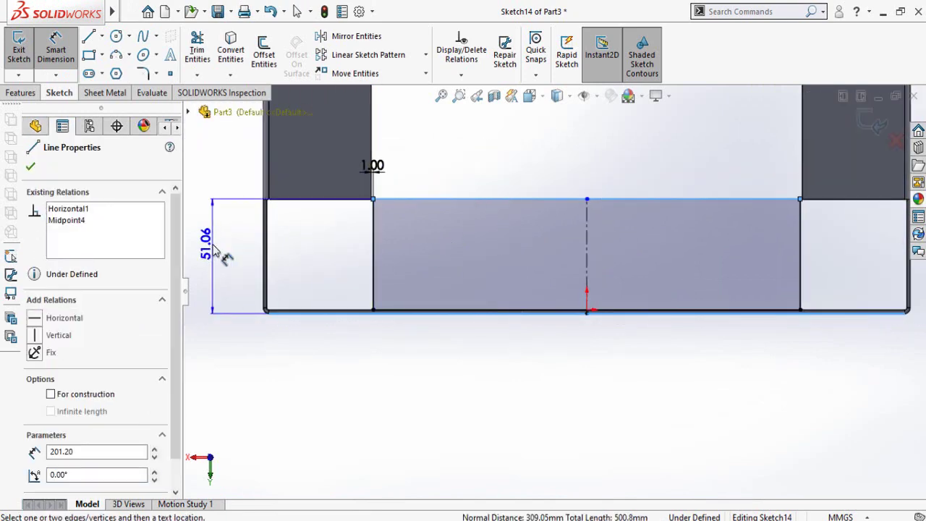
left_click(214, 252)
type("2in")
key("Return")
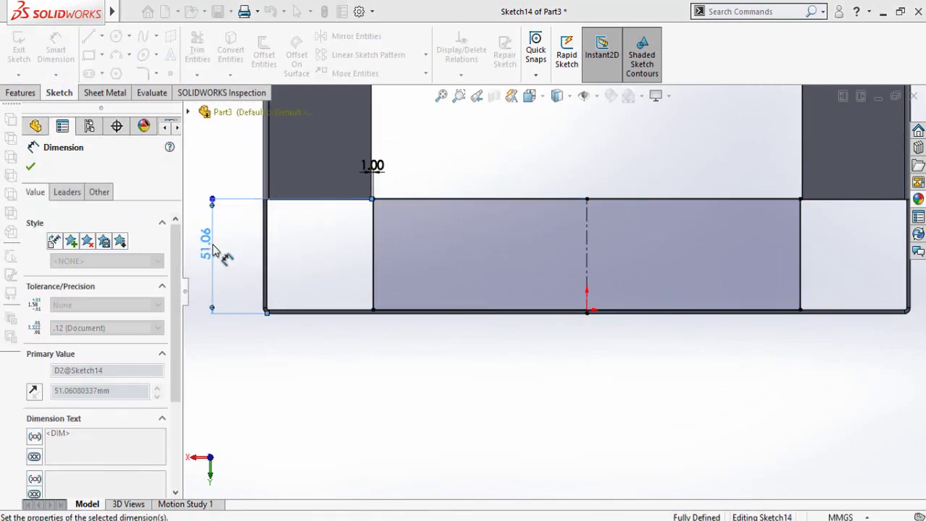
left_click(568, 371)
Step: Finish the flange profile sketch and complete the edge flange between the two legs
key("f")
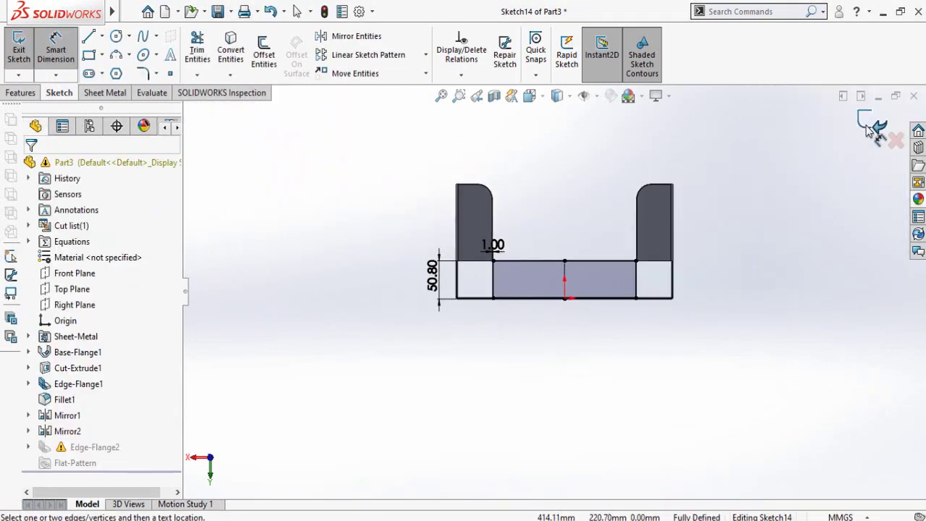
left_click(867, 126)
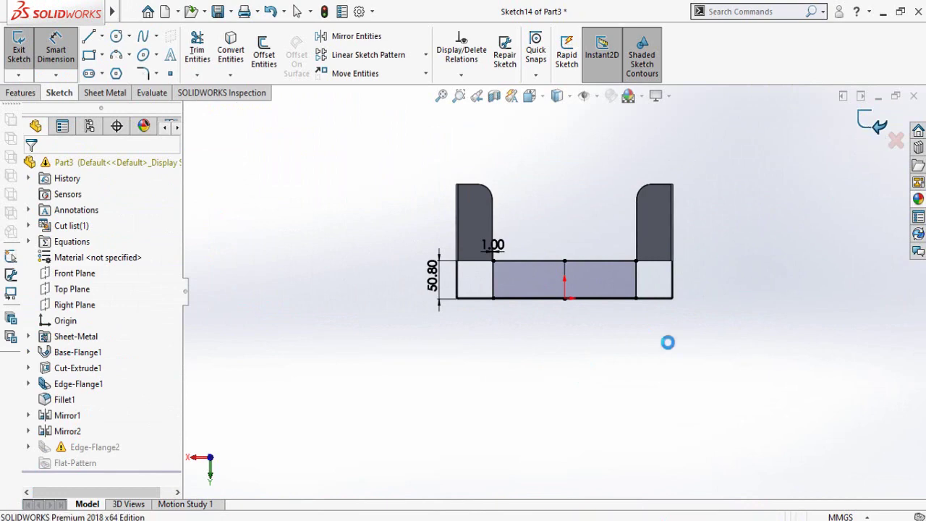
middle_click_drag(497, 240, 664, 288)
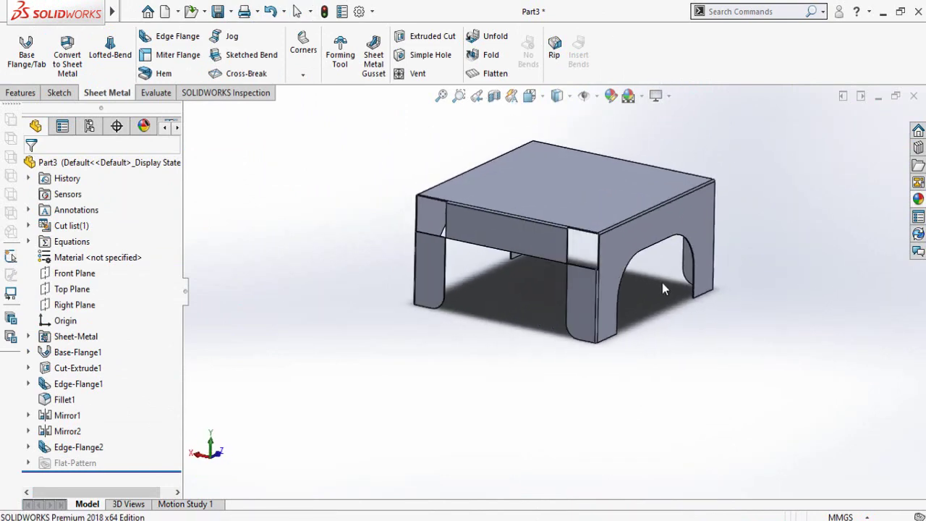
Step: Start a 20 mm fillet and select the bottom inner corner edges of the two legs on one arched side
scroll(580, 258, "down", 2)
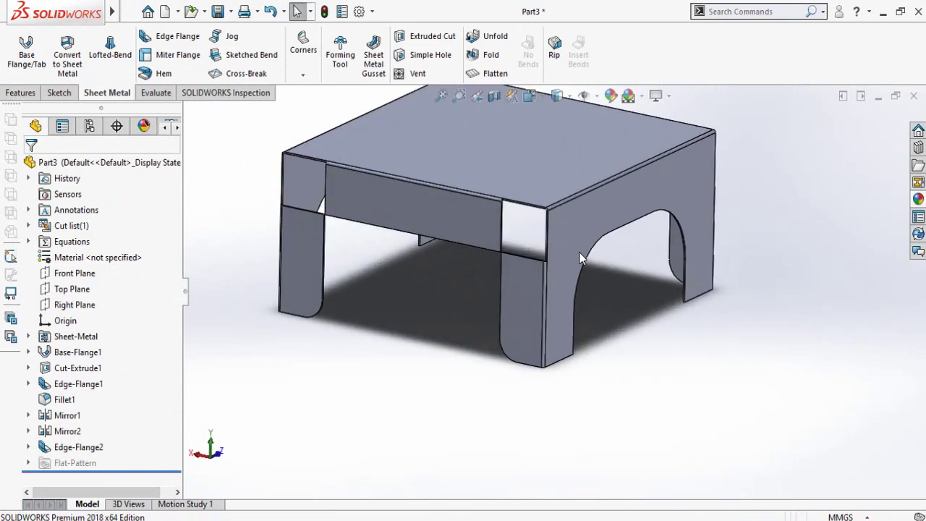
left_click(22, 92)
left_click(371, 46)
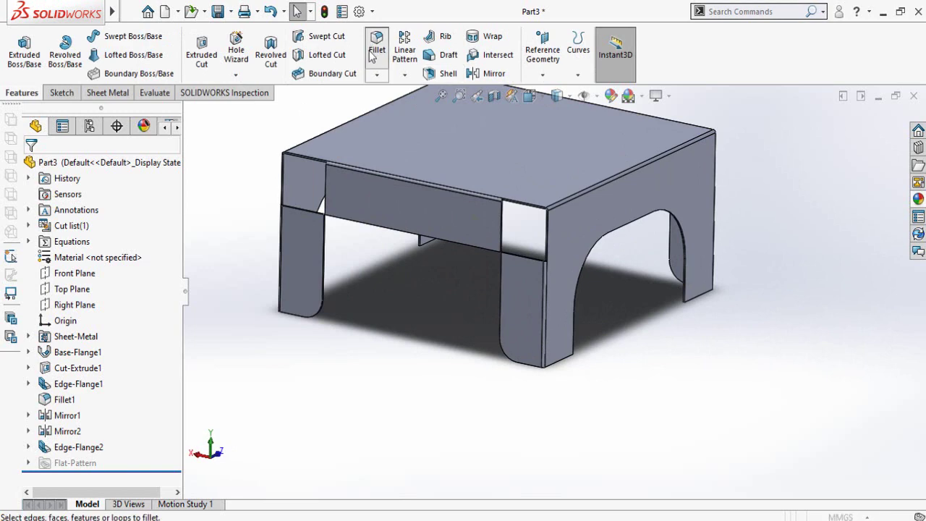
scroll(685, 306, "down", 6)
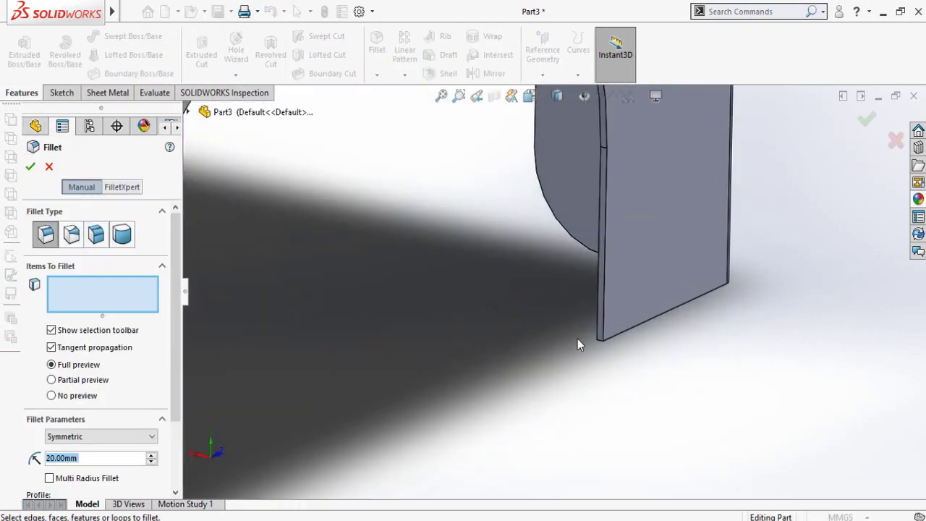
left_click(600, 341)
scroll(524, 384, "up", 5)
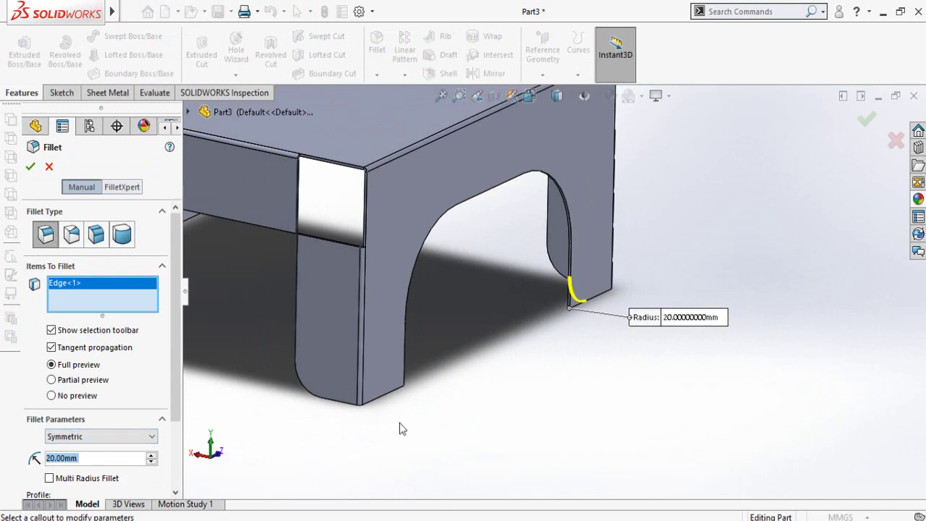
middle_click_drag(402, 429, 424, 383)
scroll(527, 358, "down", 6)
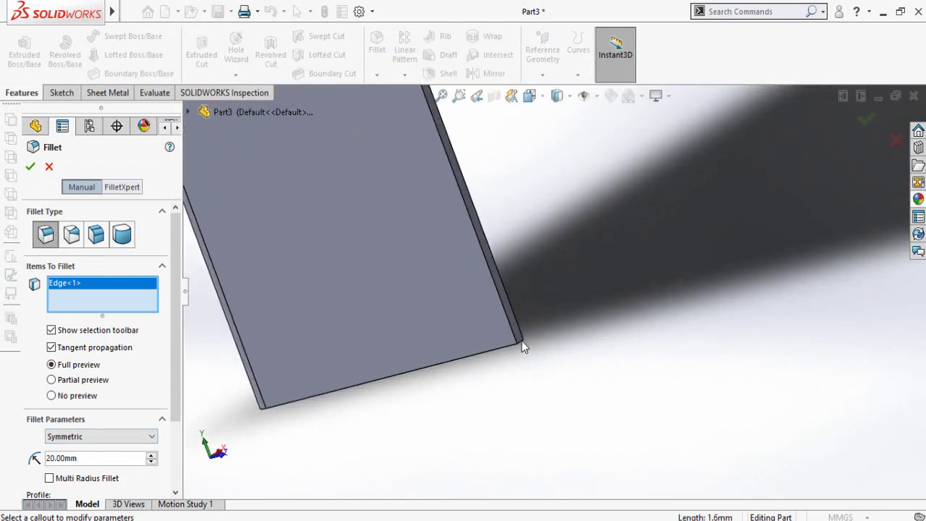
left_click(521, 341)
Step: Add the bottom inner corner edges of the two legs on the opposite arched side and apply the 20 mm fillet
scroll(550, 358, "up", 5)
middle_click_drag(557, 364, 795, 265)
scroll(861, 165, "down", 5)
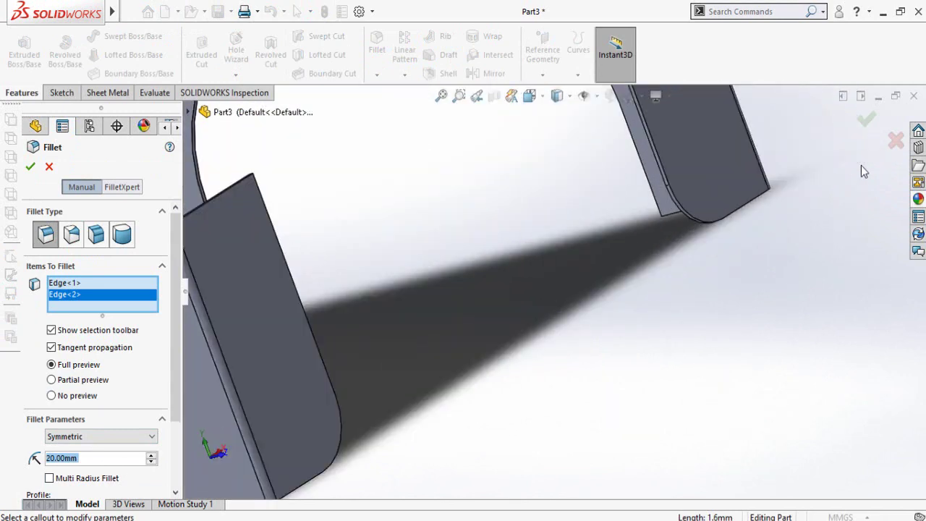
middle_click_drag(861, 171, 651, 232)
scroll(533, 264, "down", 5)
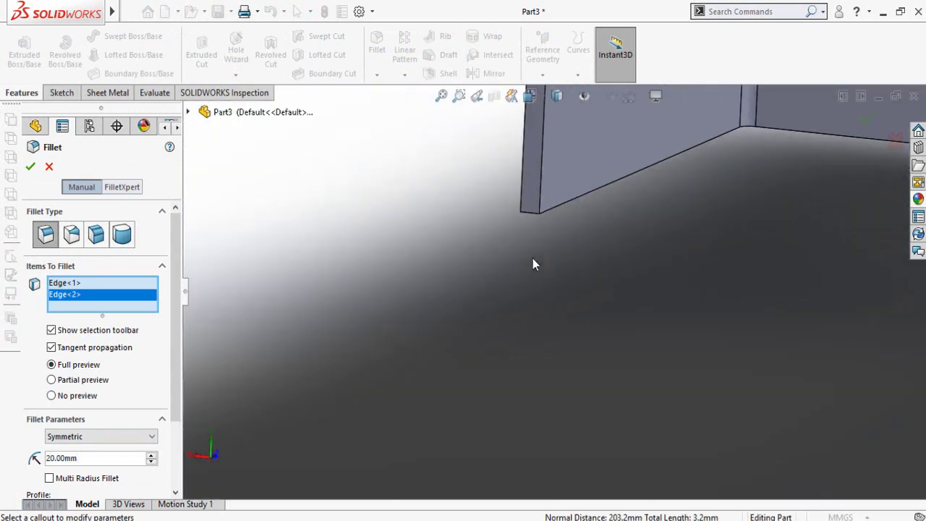
left_click(530, 212)
scroll(521, 275, "up", 8)
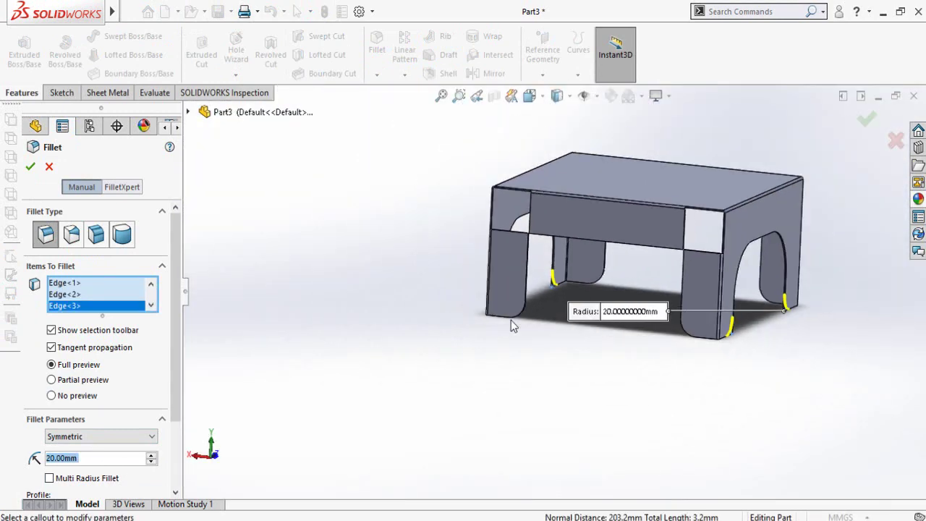
middle_click_drag(510, 320, 608, 332)
scroll(603, 314, "down", 8)
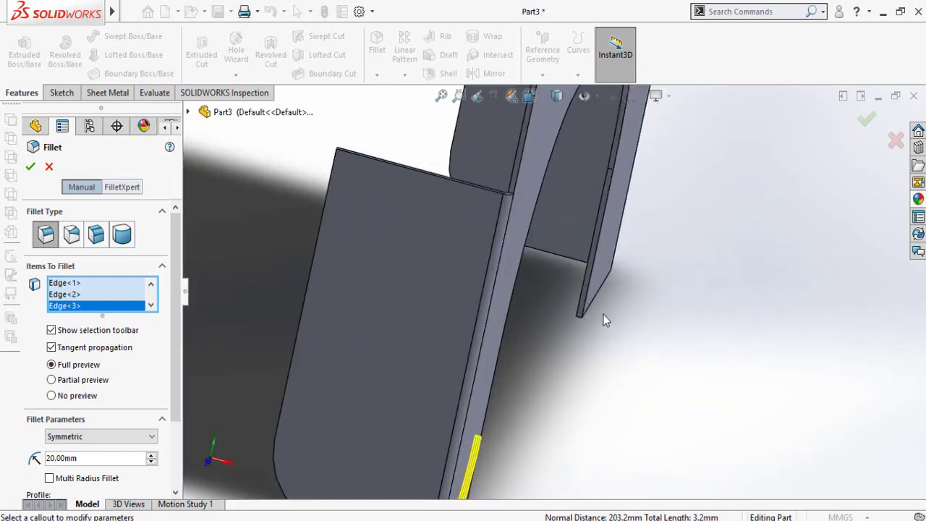
left_click(521, 324)
scroll(519, 353, "up", 8)
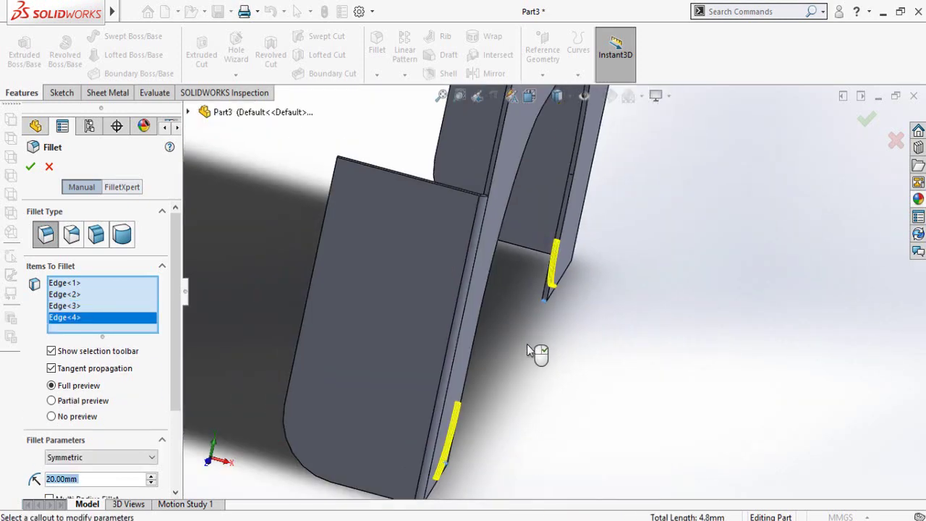
left_click(30, 168)
key("ctrl+7")
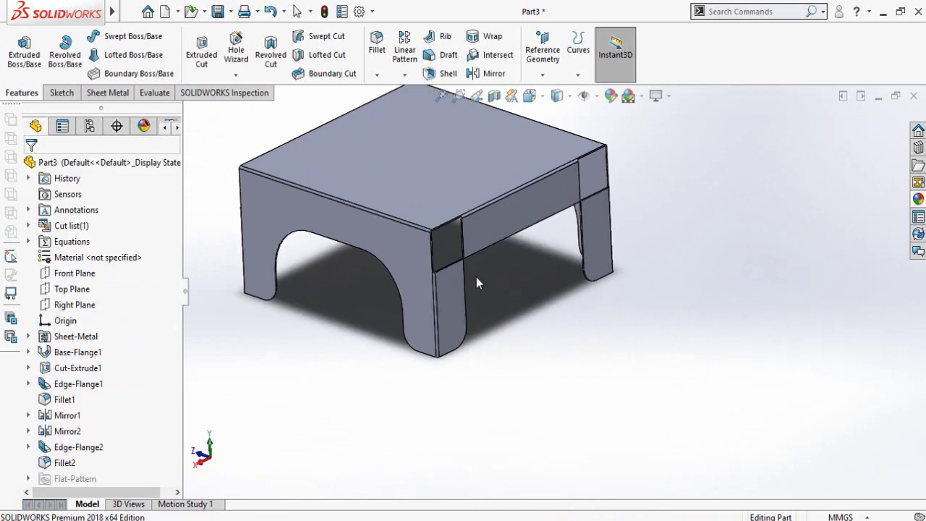
Step: Mirror the tabletop's narrowed edge flange about the Front Plane to the opposite open side
left_click(489, 74)
scroll(323, 199, "down", 2)
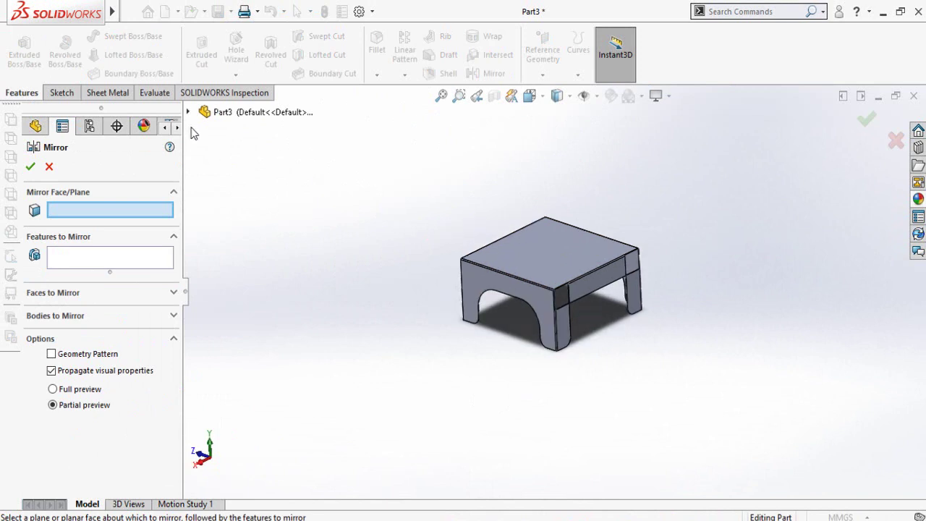
left_click(190, 115)
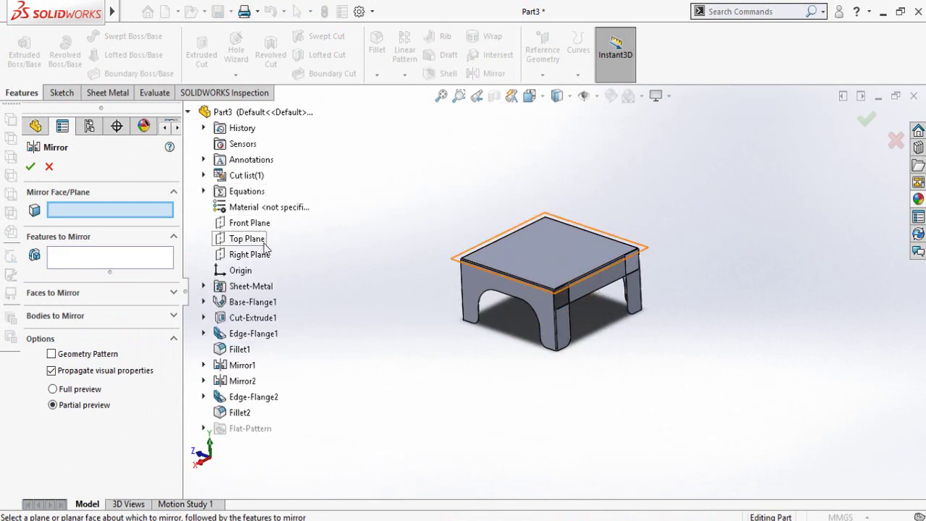
left_click(242, 228)
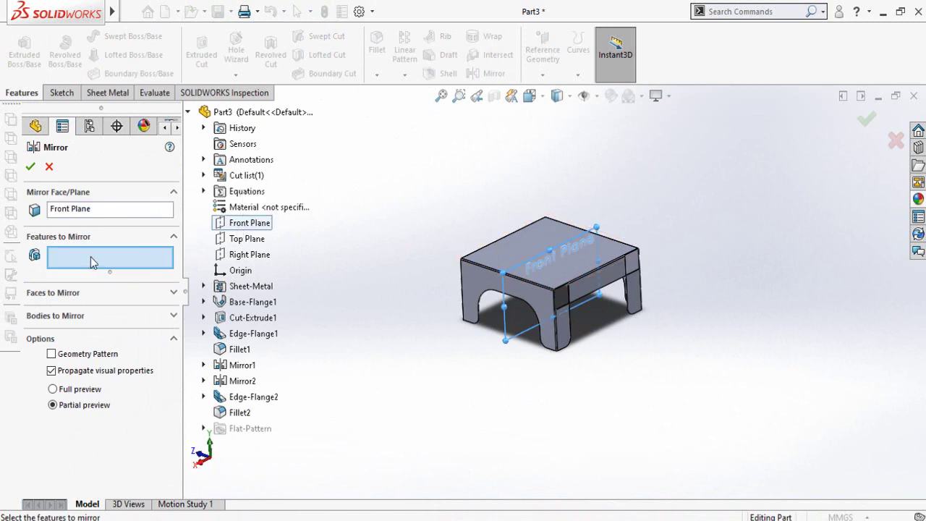
scroll(591, 306, "down", 3)
left_click(612, 273)
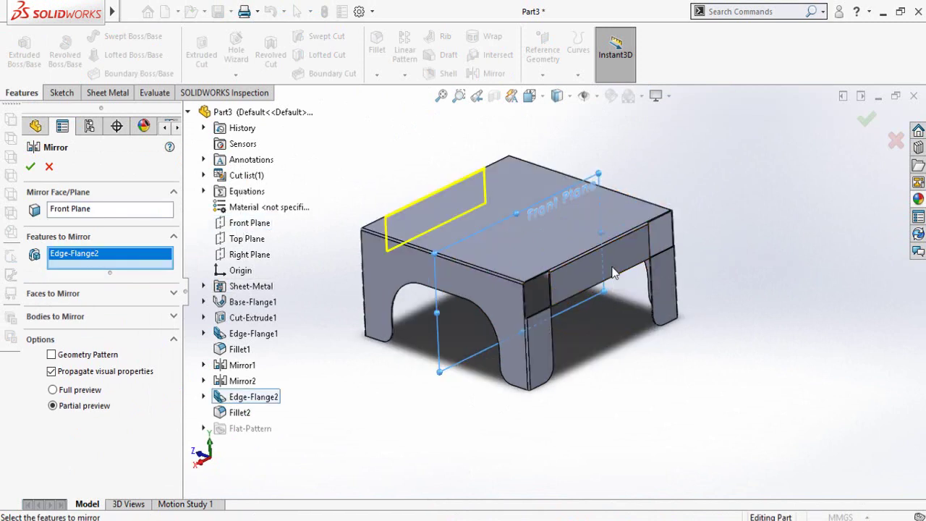
middle_click_drag(612, 272, 523, 322)
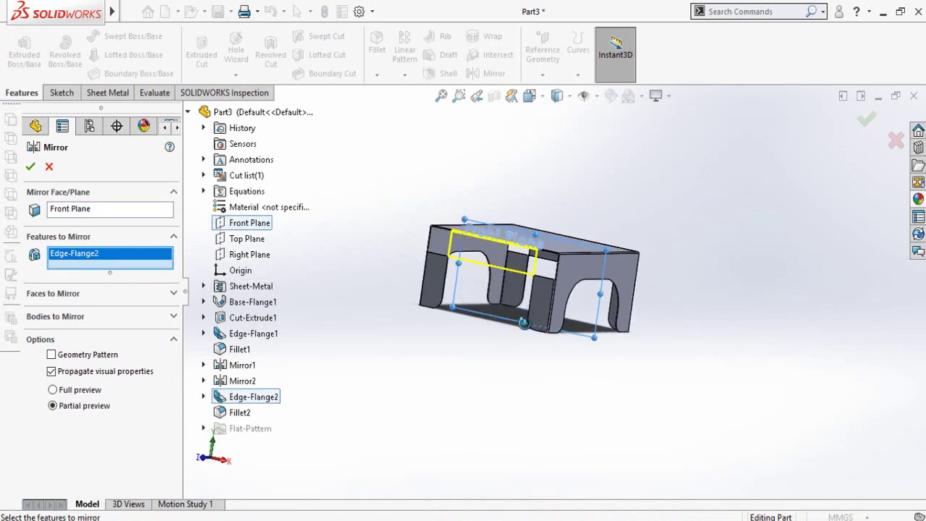
left_click(30, 167)
Step: Start a sketch on the tabletop's upper face and draw a circle about 57 mm in diameter centred on the origin
middle_click_drag(434, 378, 529, 449)
middle_click_drag(563, 264, 641, 264)
scroll(515, 287, "down", 5)
scroll(514, 266, "up", 3)
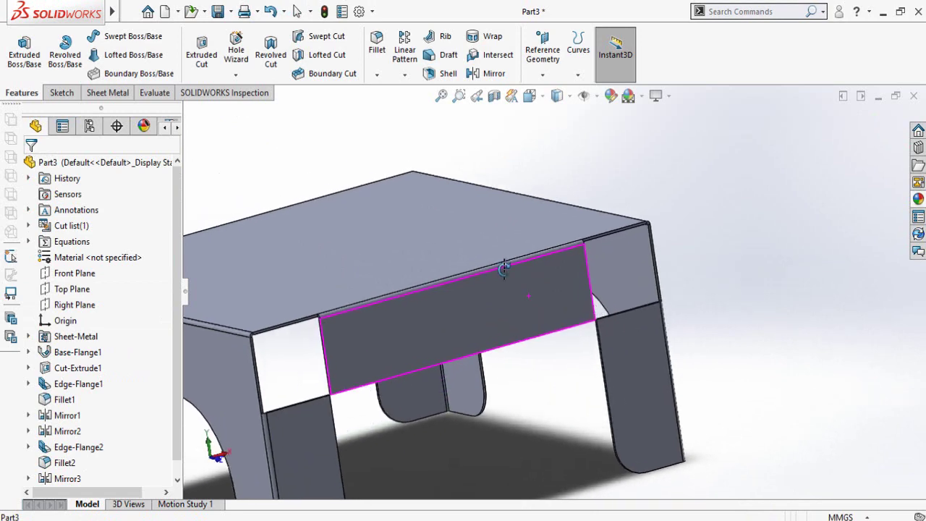
middle_click_drag(501, 268, 510, 320)
scroll(510, 320, "up", 5)
scroll(390, 239, "down", 2)
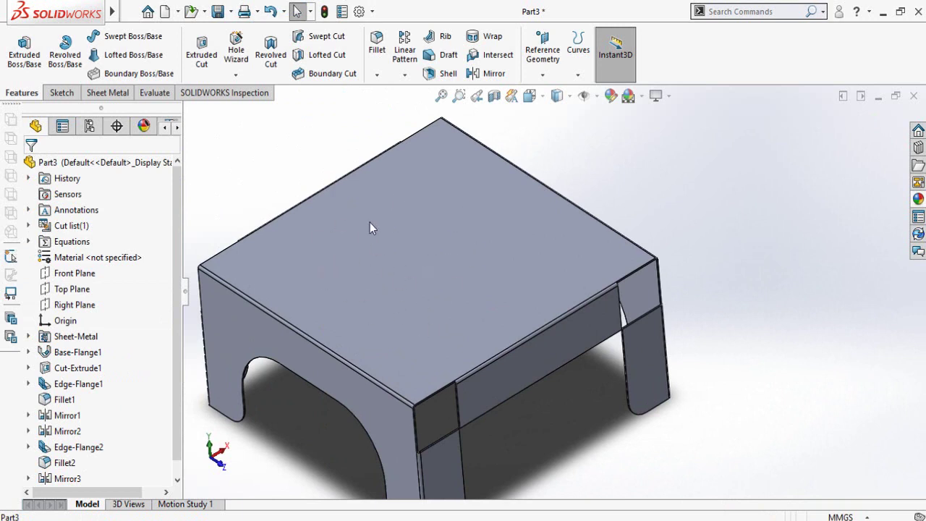
left_click(420, 260)
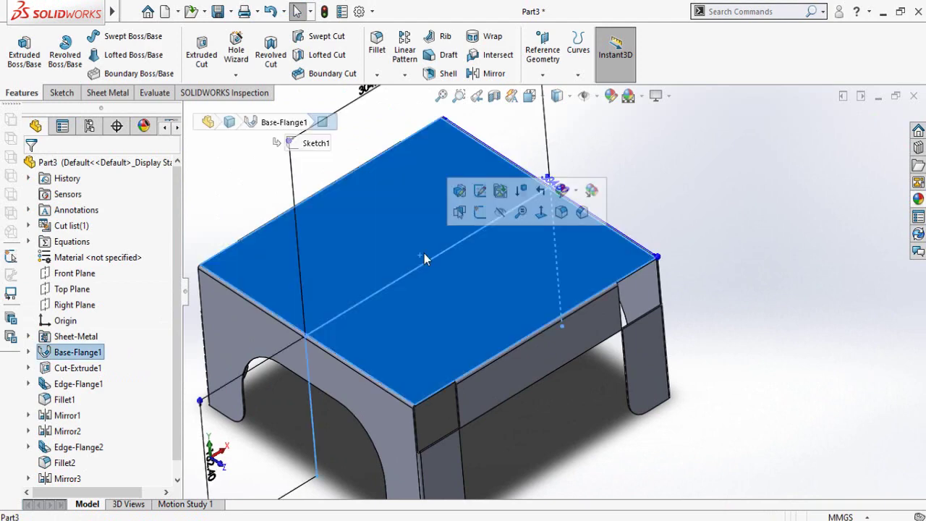
left_click(480, 213)
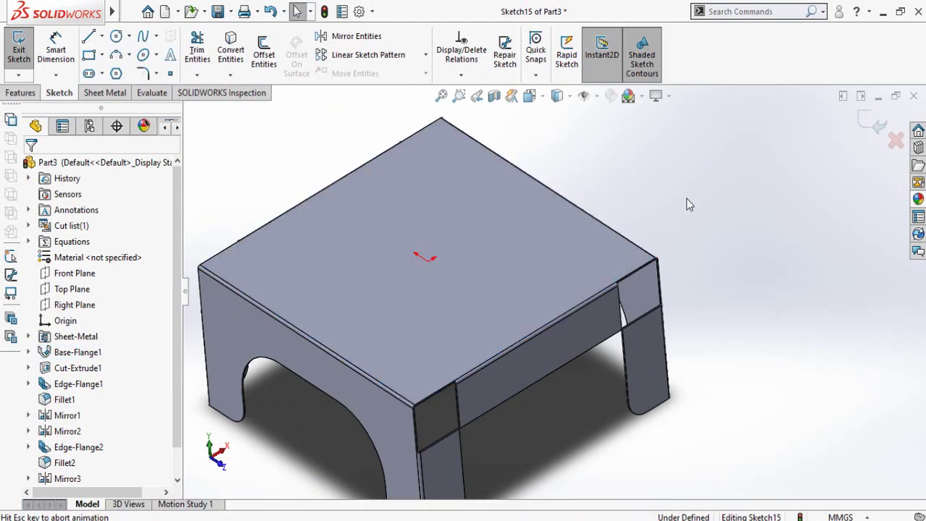
left_click(116, 38)
left_click(534, 285)
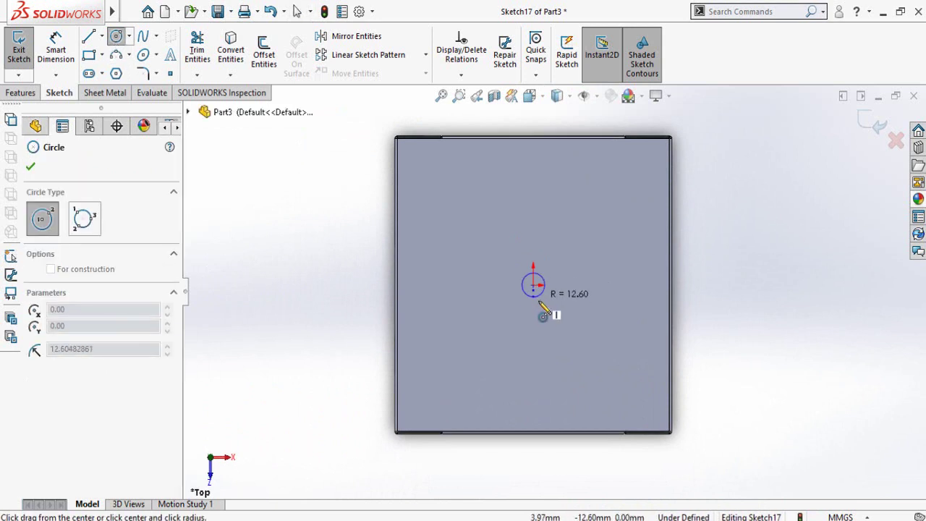
left_click(552, 303)
Step: Dimension the circle's diameter to 30 mm
left_click(56, 49)
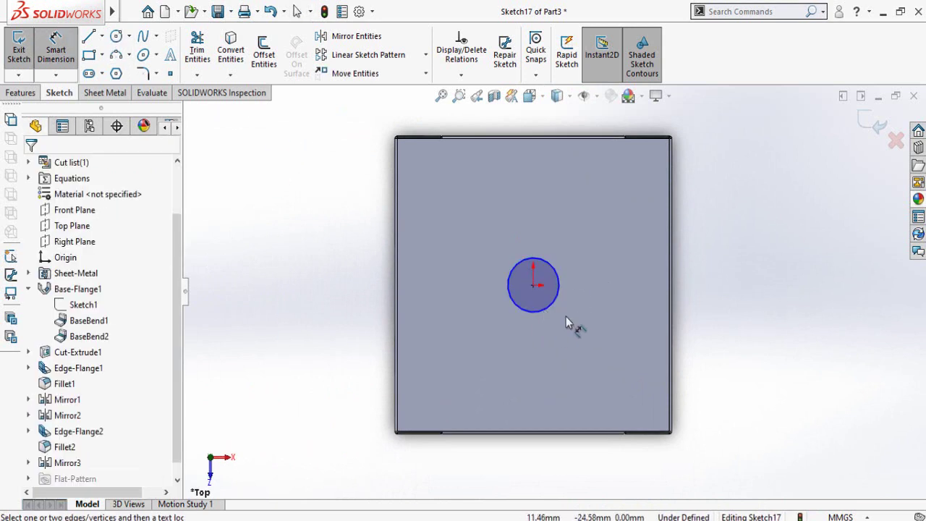
left_click(552, 302)
left_click(726, 353)
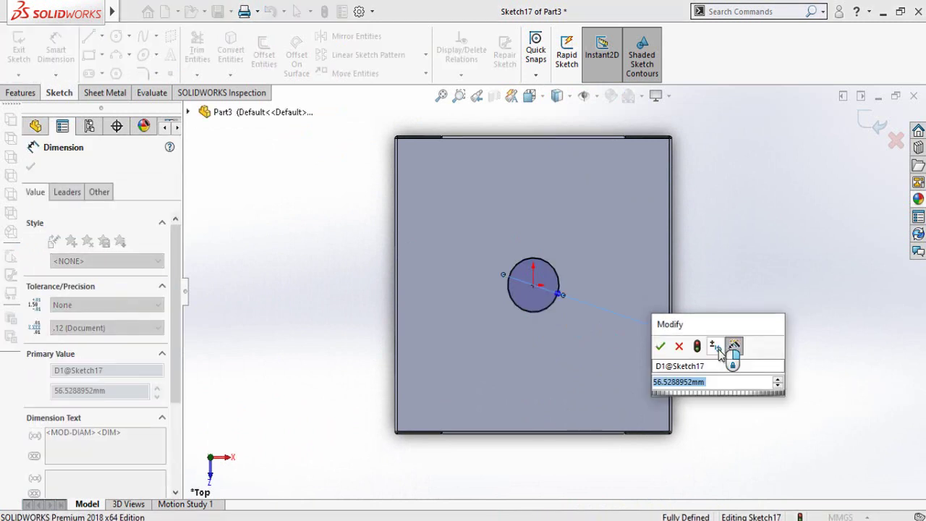
type("30")
key("Return")
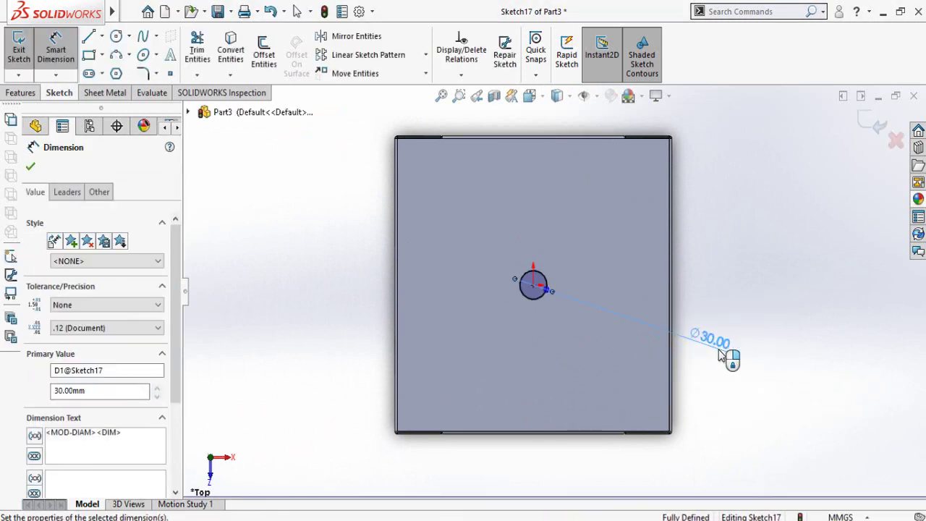
Step: Cut-extrude the tabletop's centred 30 mm circle with a blind depth of 449 mm and normal cut enabled
key("Escape")
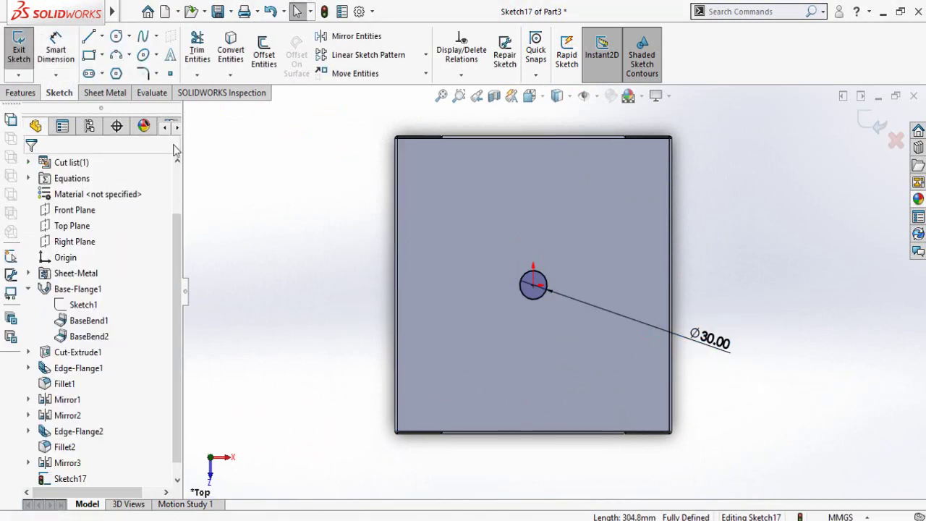
left_click(20, 92)
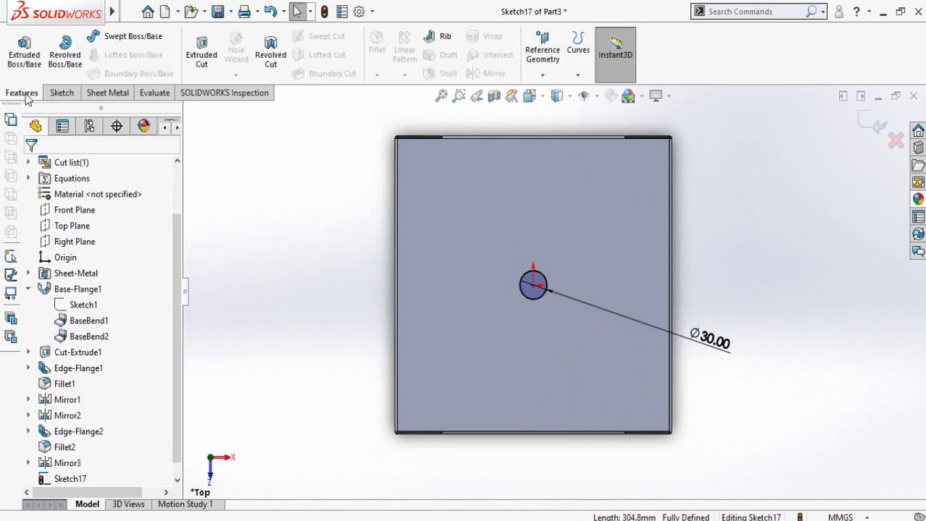
left_click(202, 58)
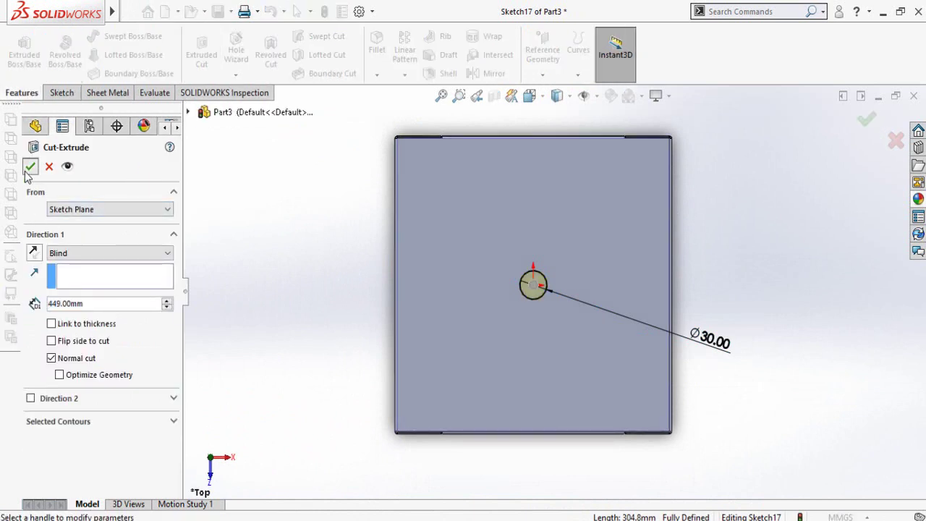
left_click(30, 167)
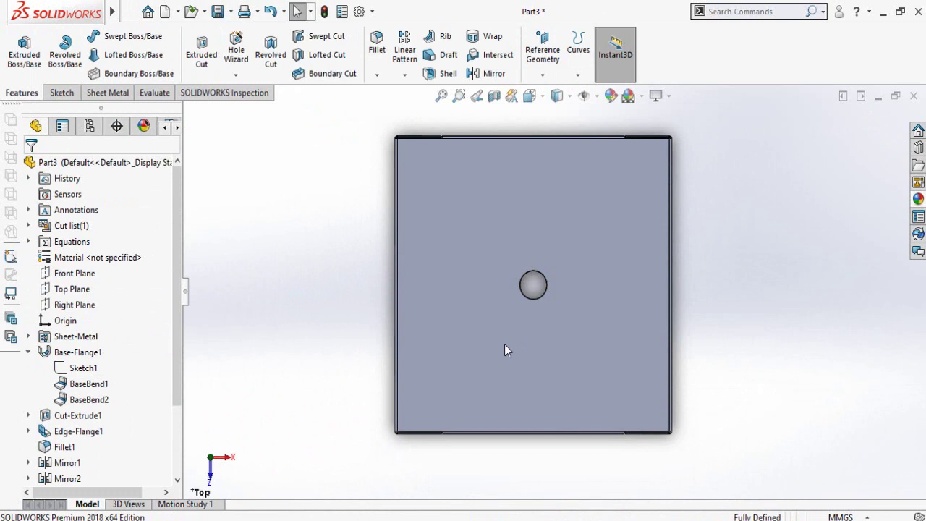
Step: Sketch a vertical straight slot on the tabletop beyond the centre hole, about 65 mm between arc centres and 24 mm wide
left_click(504, 344)
left_click(562, 304)
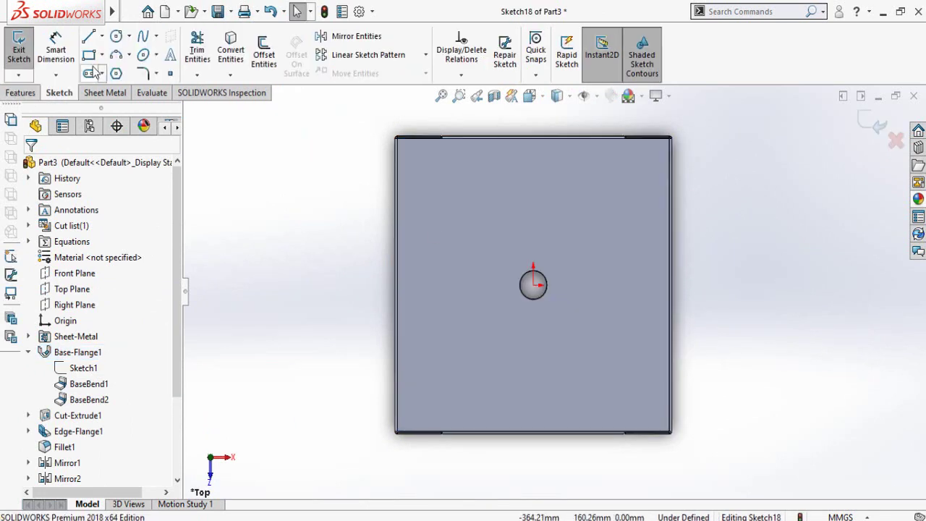
left_click(89, 74)
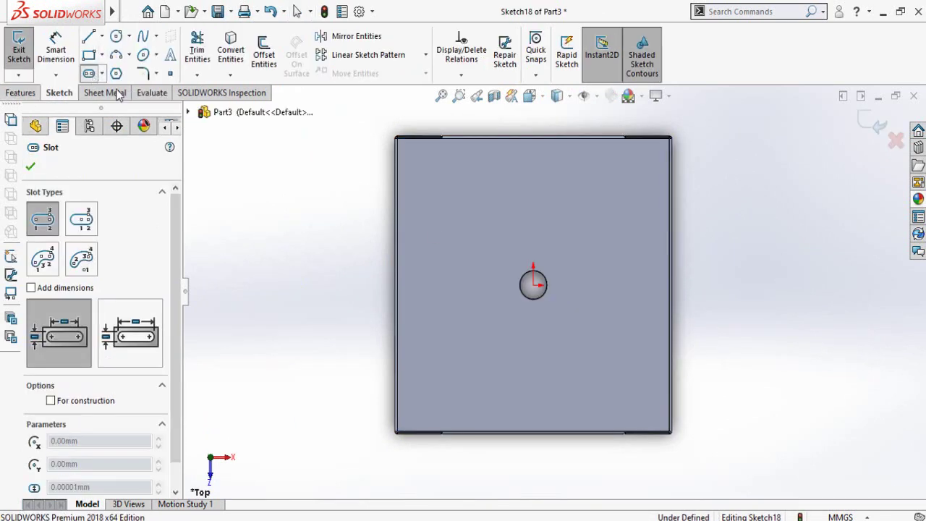
left_click(533, 246)
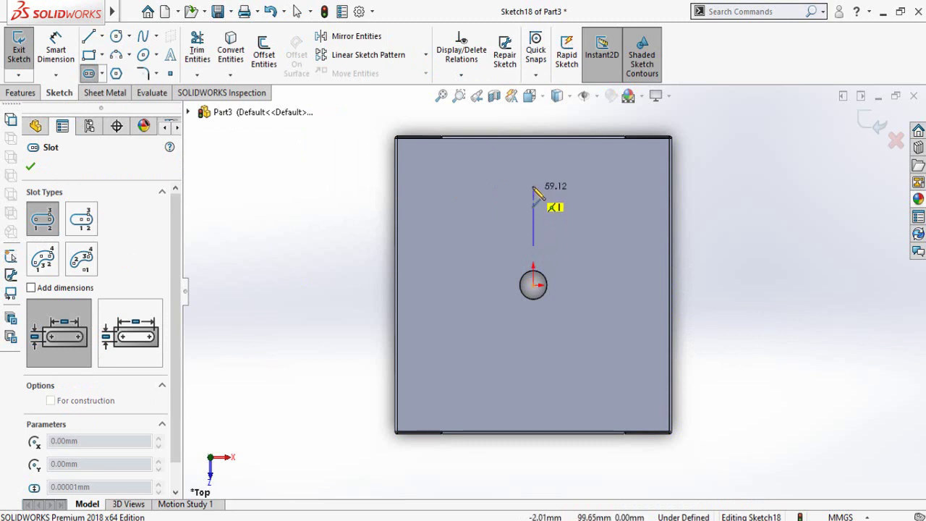
left_click(533, 183)
left_click(546, 190)
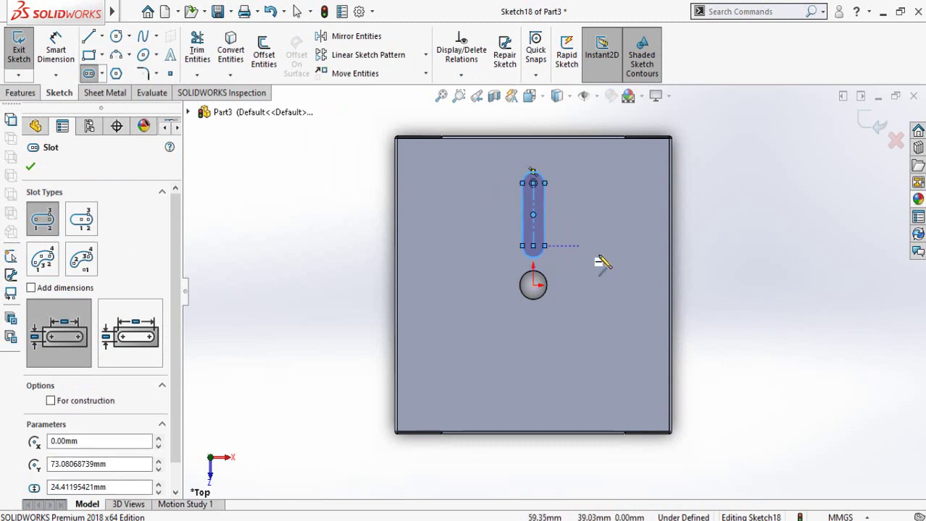
key("Escape")
Step: Dimension the slot's end arc radius to 15 mm
key("d")
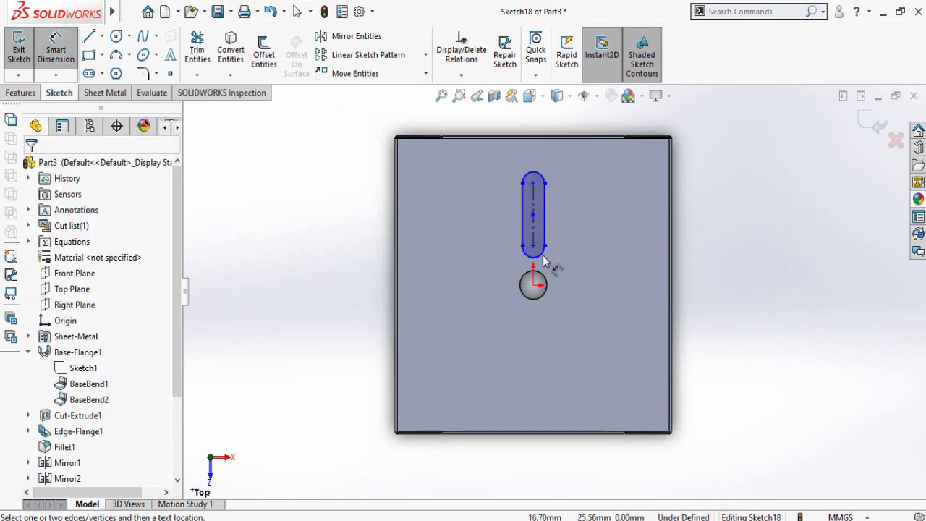
left_click(544, 255)
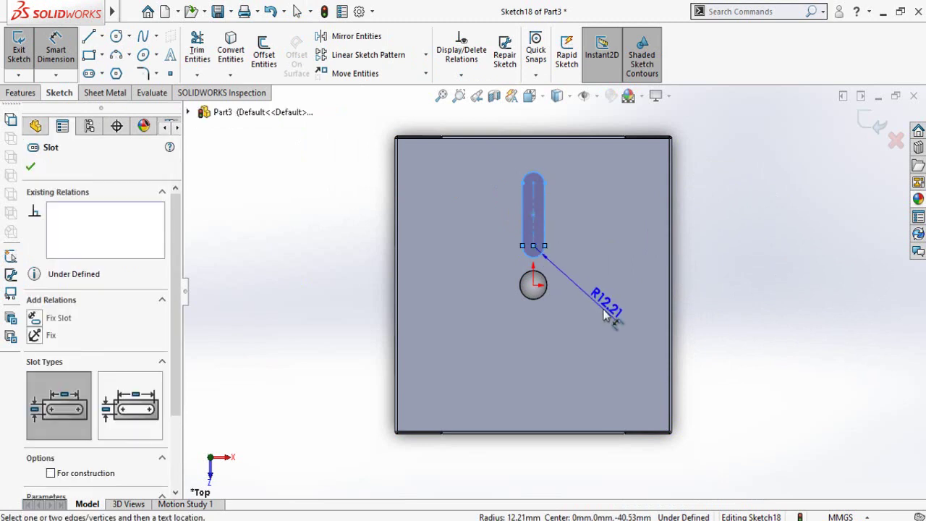
left_click(606, 312)
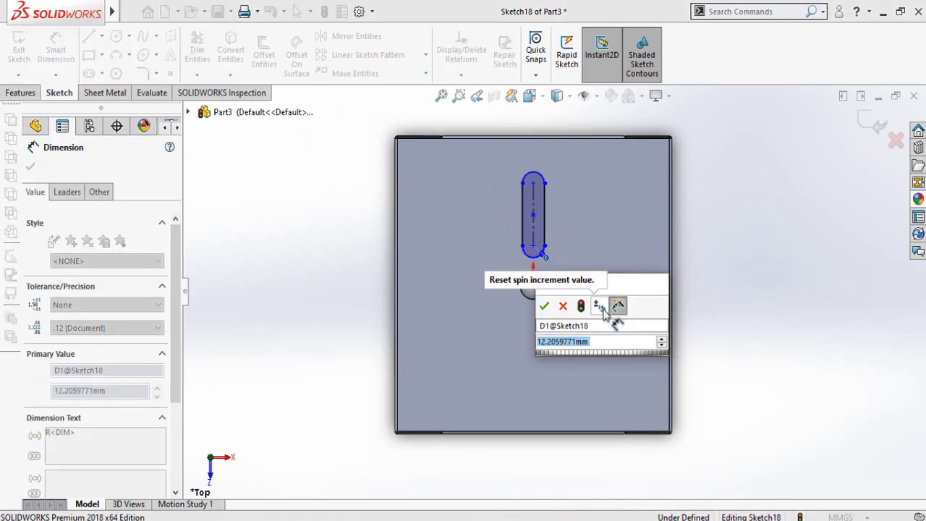
type("15")
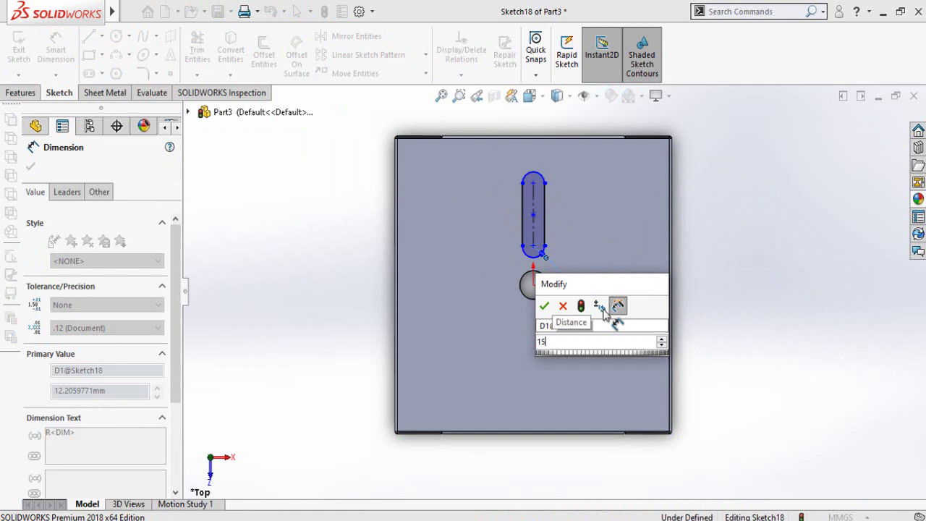
key("Return")
scroll(741, 289, "down", 2)
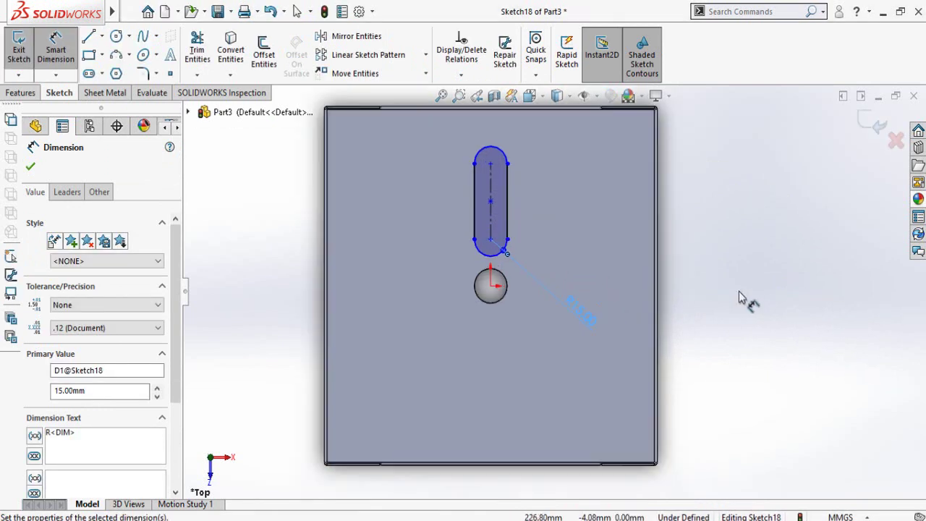
key("Escape")
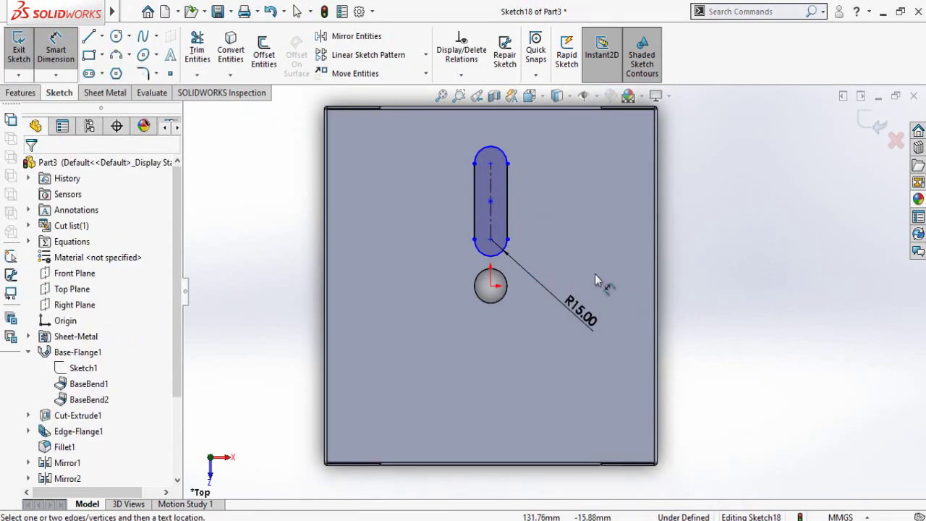
Step: Dimension the slot's centre-to-centre length to 65 mm
left_click(491, 198)
left_click(563, 199)
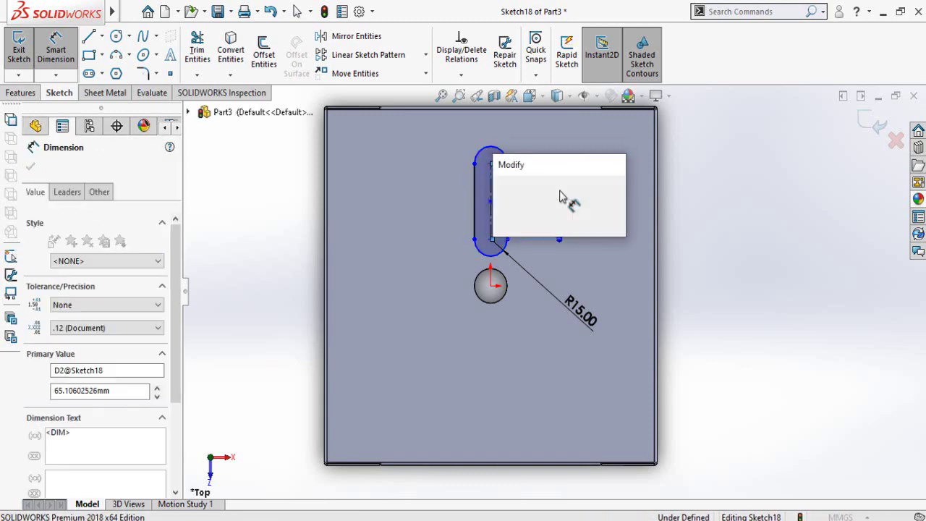
type("65")
key("Return")
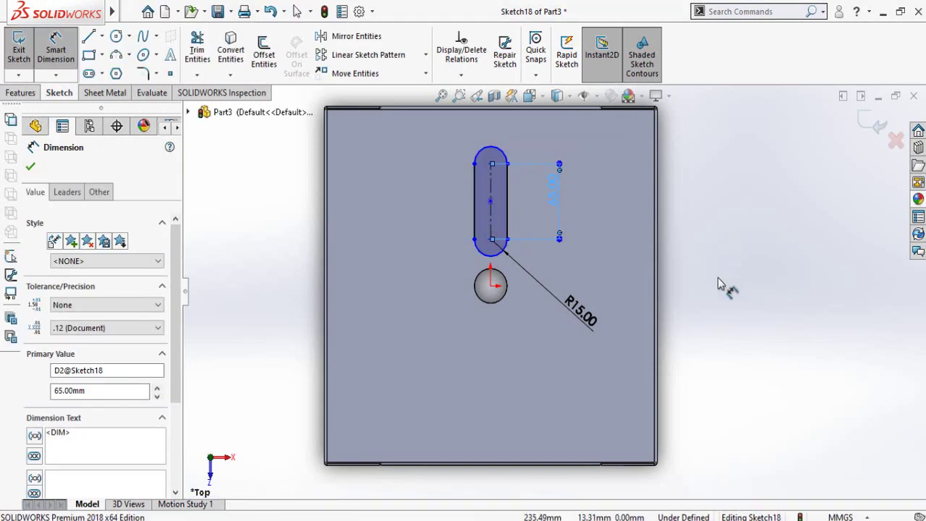
key("Escape")
Step: Dimension the distance from the origin to the slot's nearer arc centre to 50 mm
scroll(488, 297, "down", 2)
left_click(488, 293)
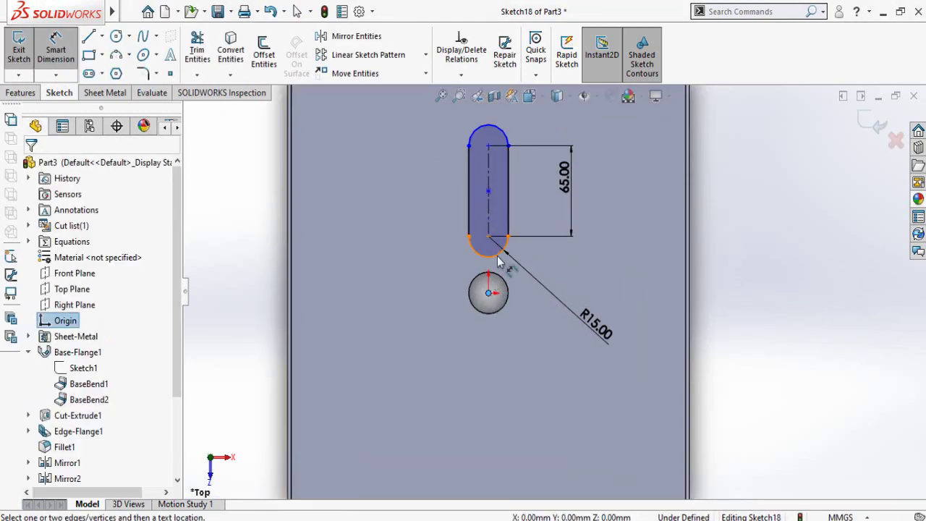
left_click(489, 236)
left_click(608, 271)
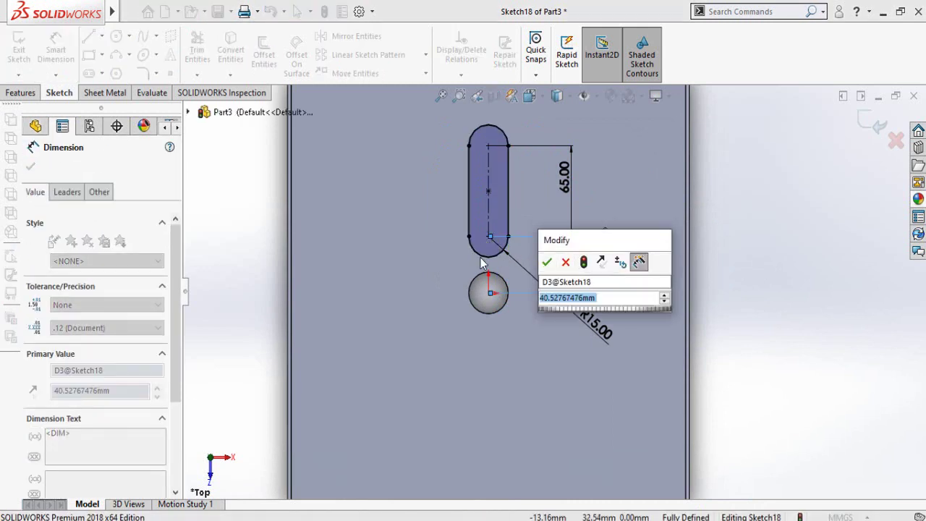
type("50")
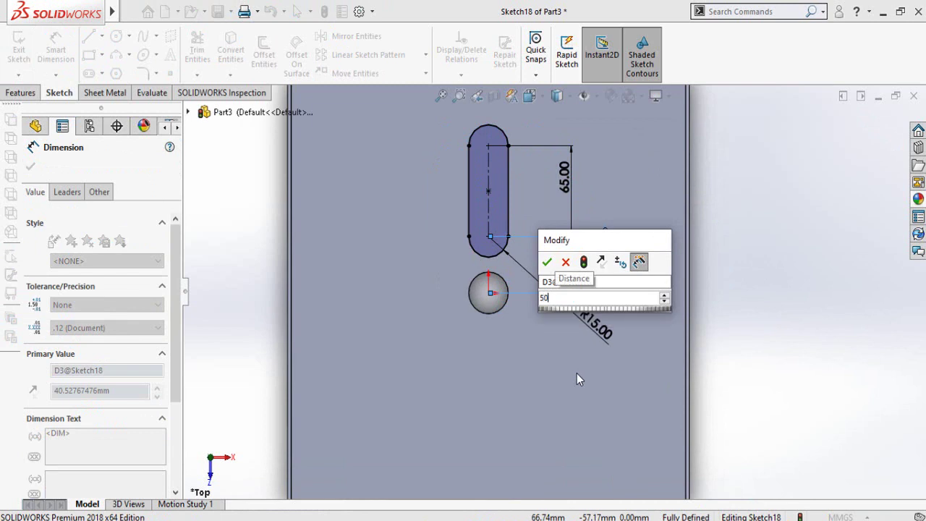
key("Return")
key("f")
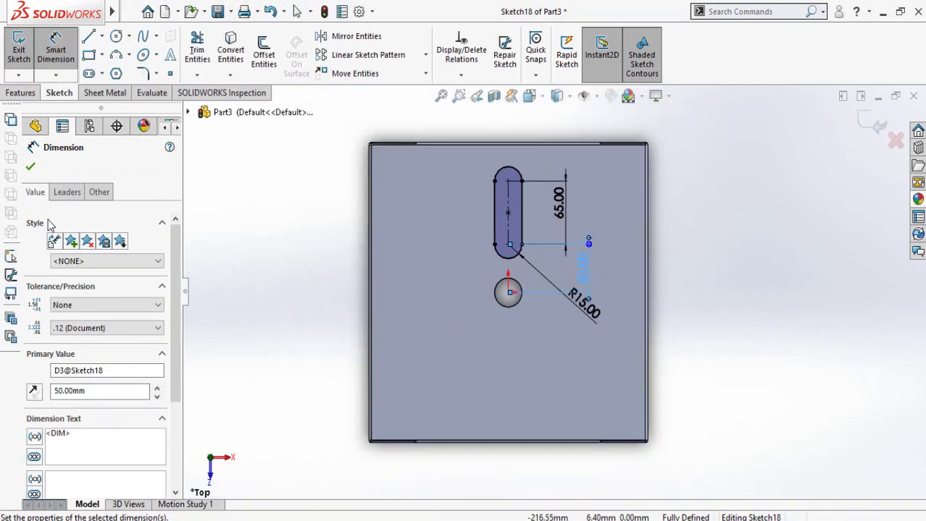
left_click(29, 168)
Step: Cut-extrude the slot profile through the tabletop
left_click(21, 95)
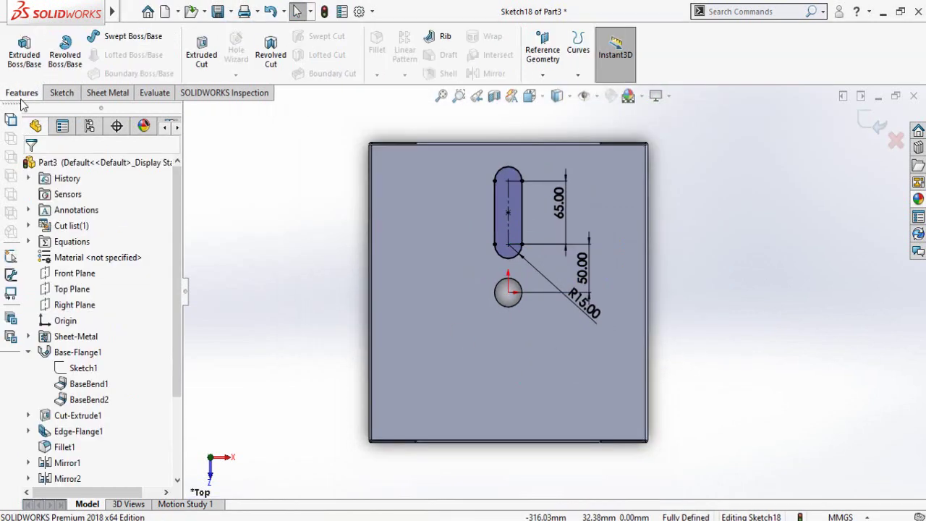
left_click(201, 52)
left_click(30, 168)
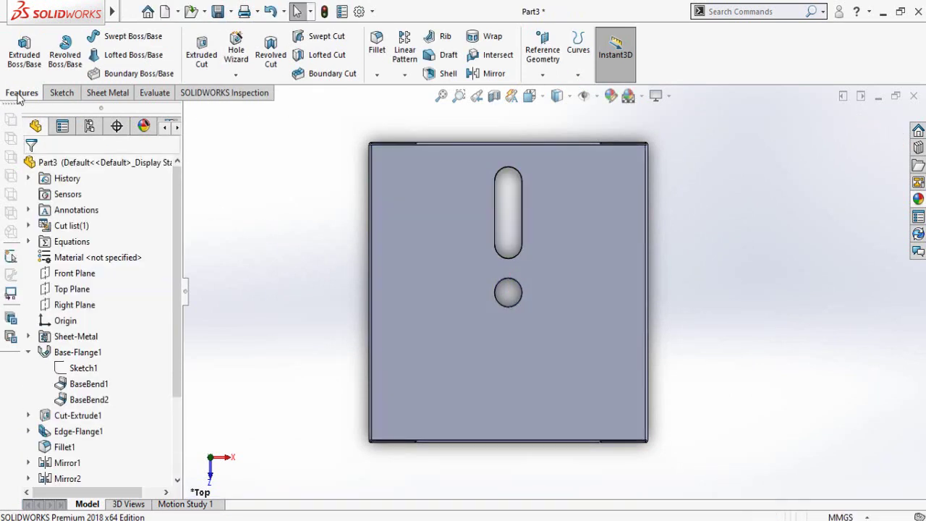
Step: Set up a circular pattern of the slot cut, using the centre hole's circular edge as the pattern axis
left_click(405, 77)
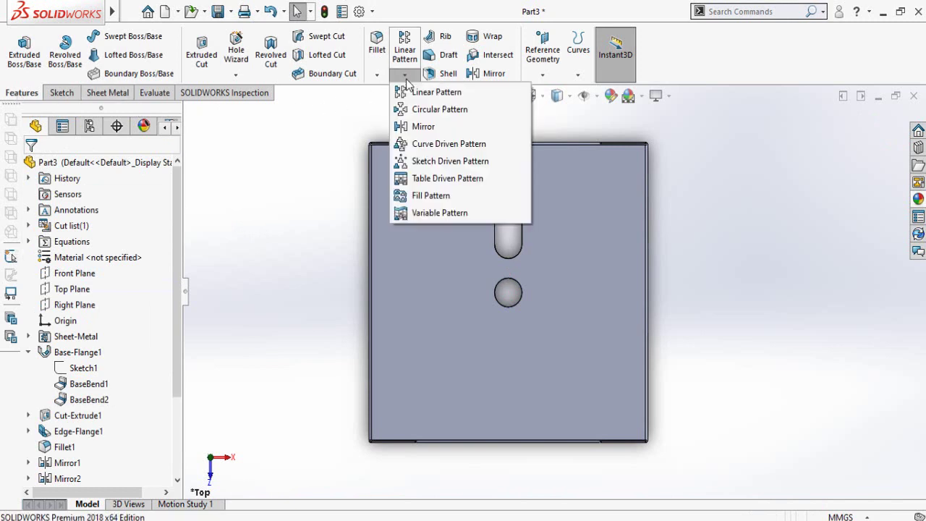
left_click(427, 112)
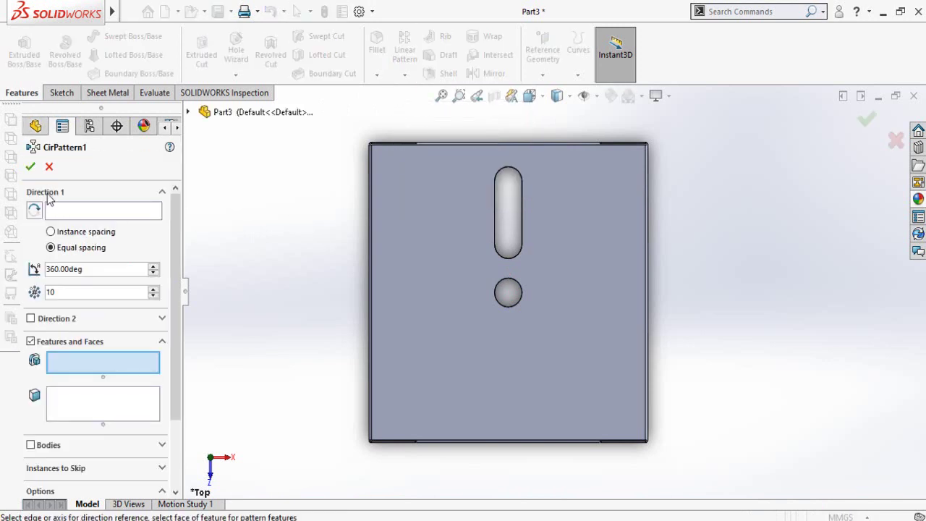
left_click(72, 212)
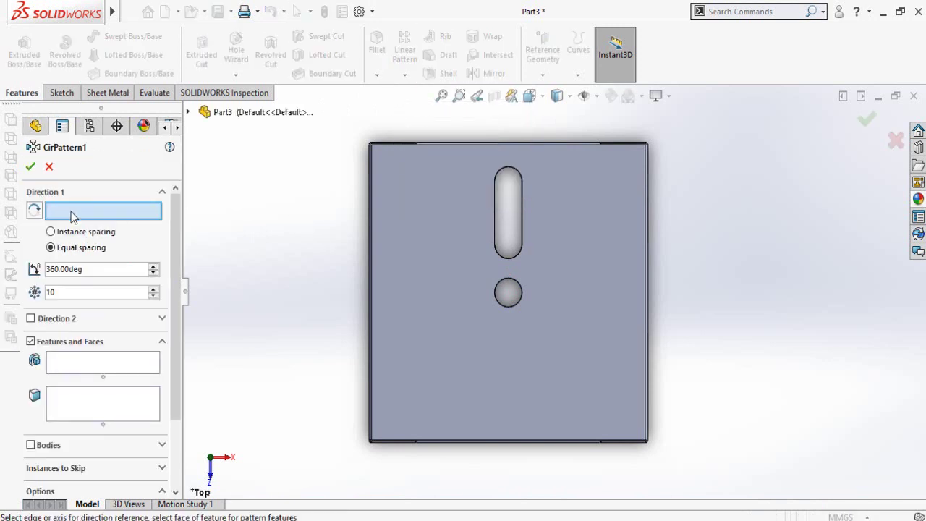
left_click(504, 310)
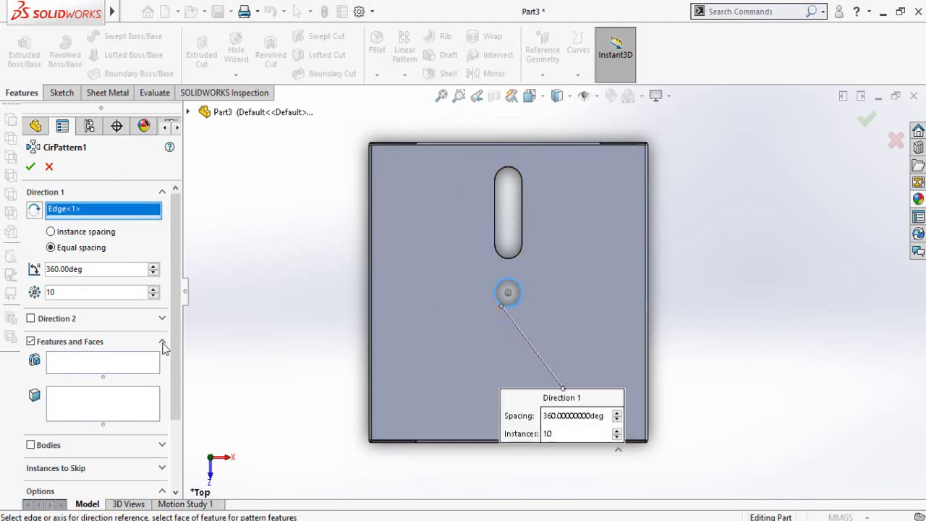
left_click(83, 367)
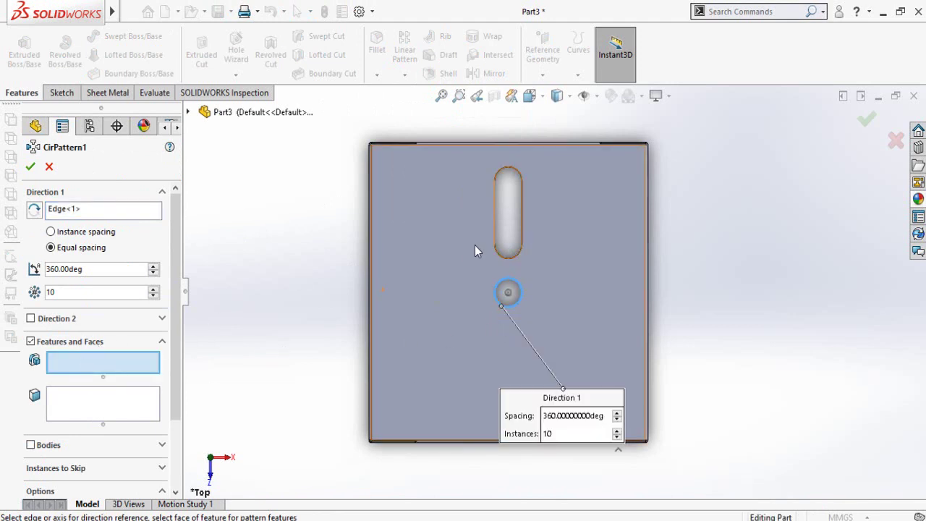
middle_click_drag(475, 245, 484, 243)
scroll(488, 243, "down", 5)
scroll(488, 243, "down", 3)
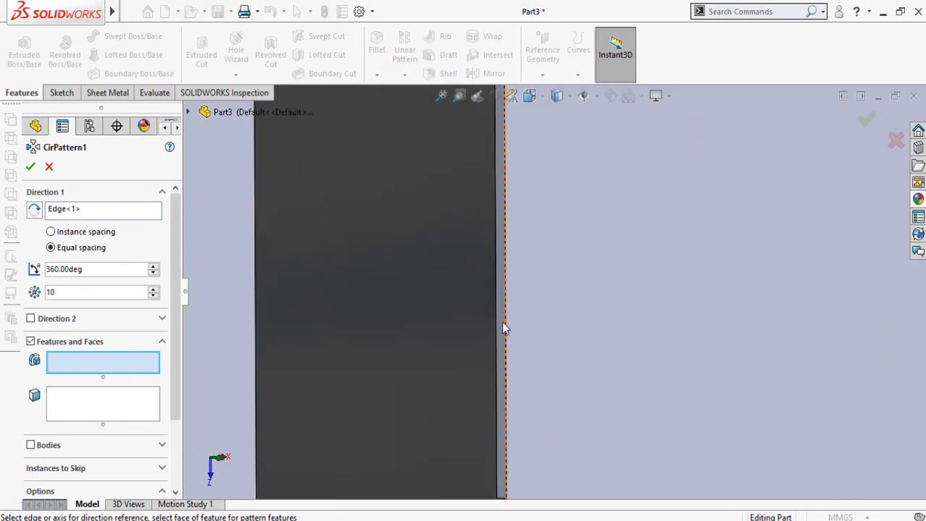
left_click(448, 343)
scroll(449, 342, "up", 6)
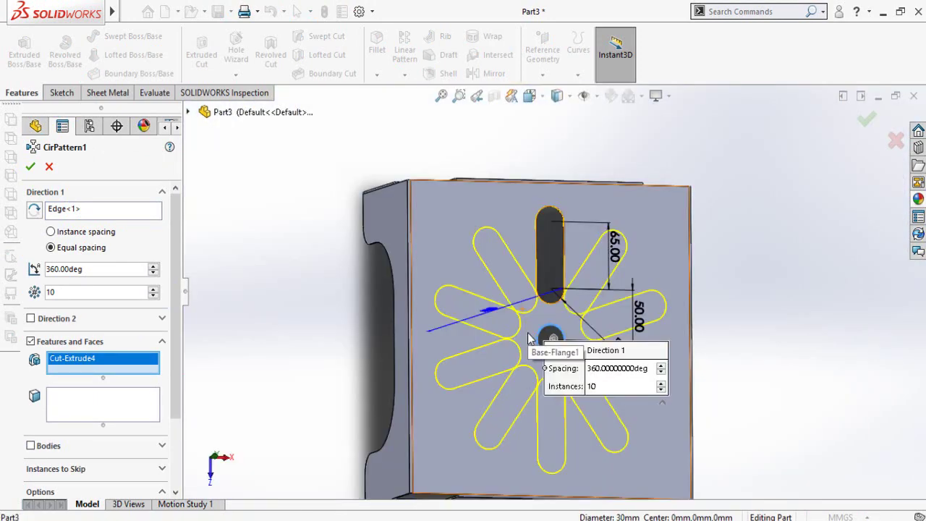
middle_click_drag(529, 339, 549, 334)
Step: Set the circular pattern to 6 equally spaced instances over 360 degrees and create it
left_click(152, 295)
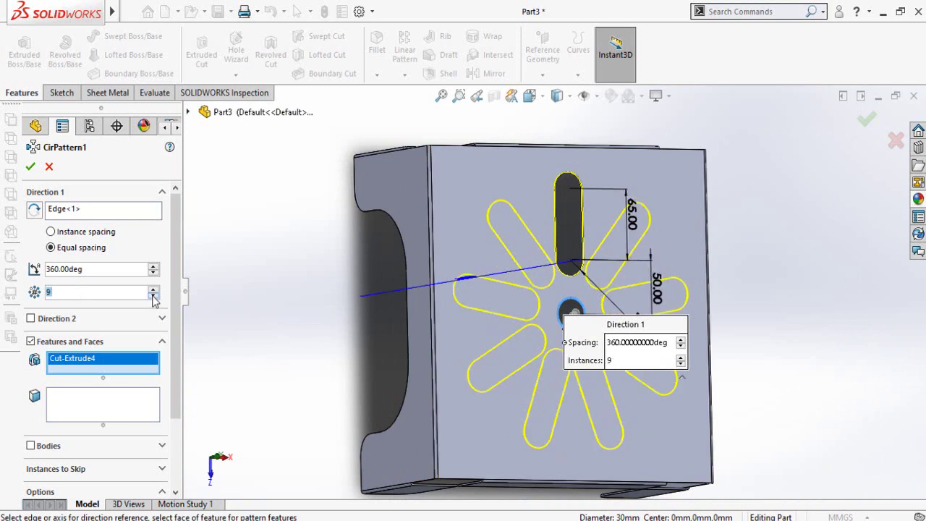
left_click(153, 295)
left_click(152, 295)
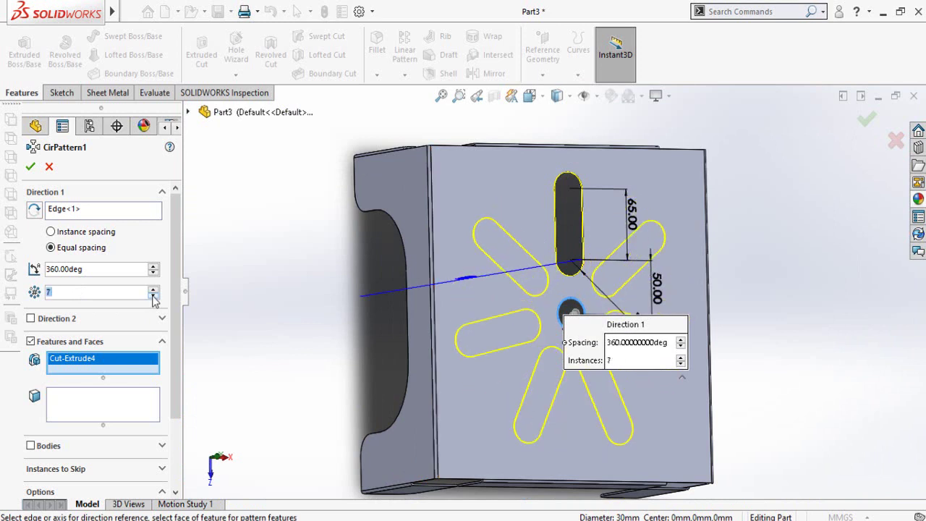
left_click(152, 295)
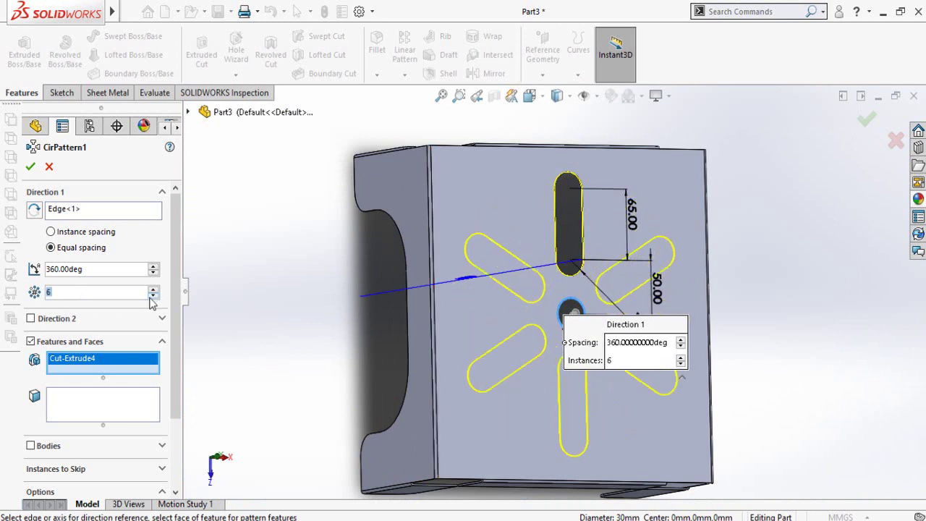
left_click(29, 167)
key("f")
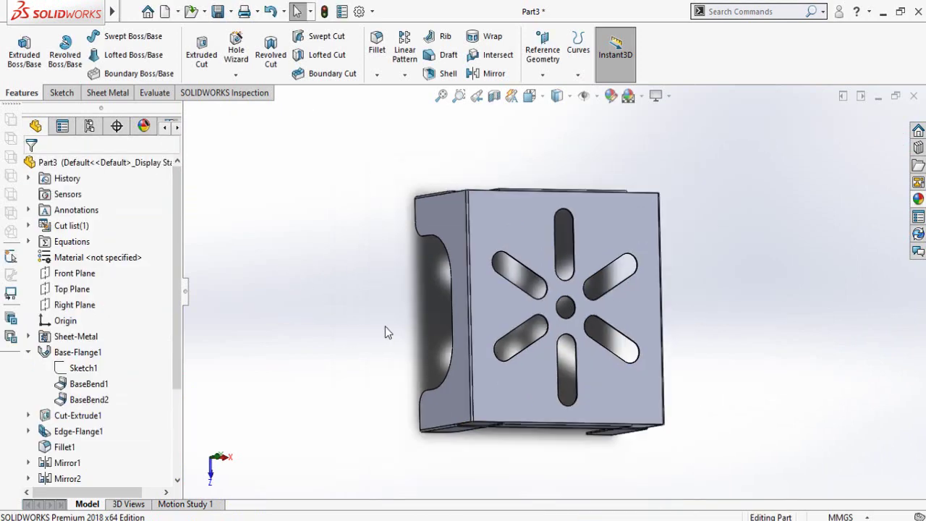
Step: Start a sketch on the tabletop and draw a three-point arc of about 91 mm radius between the outer-end centres of two adjacent slots
left_click(522, 223)
left_click(584, 181)
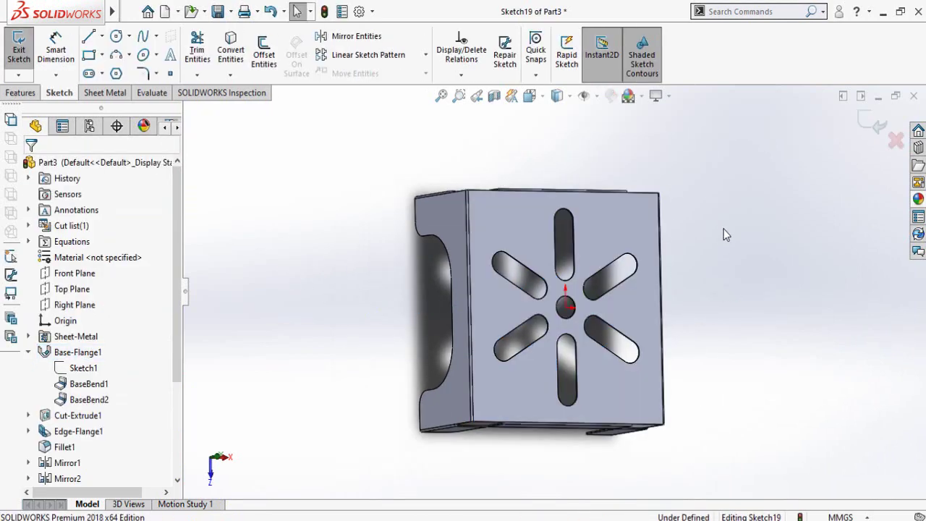
key("ctrl+8")
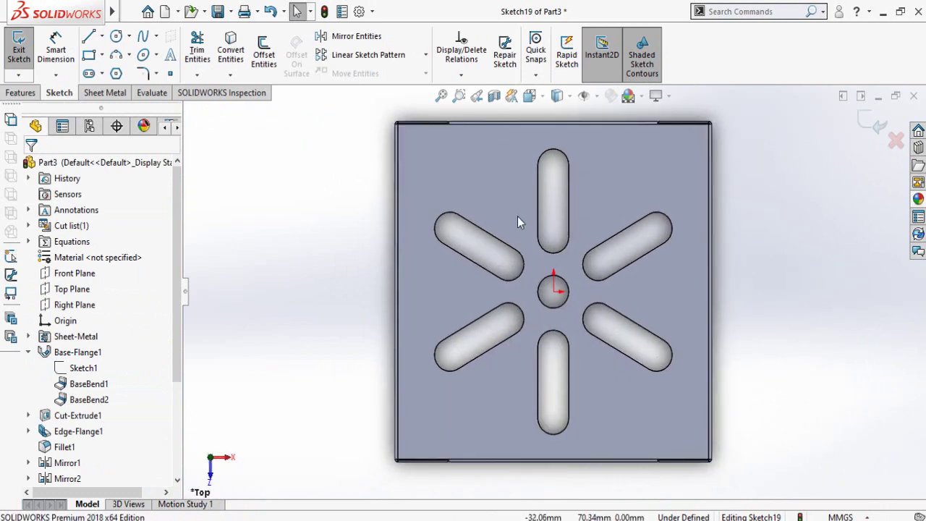
left_click(116, 57)
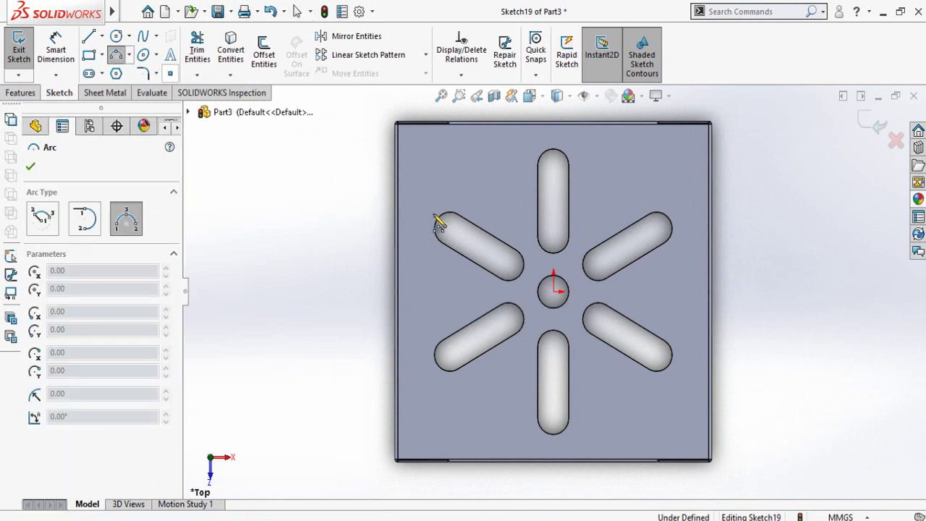
left_click(553, 166)
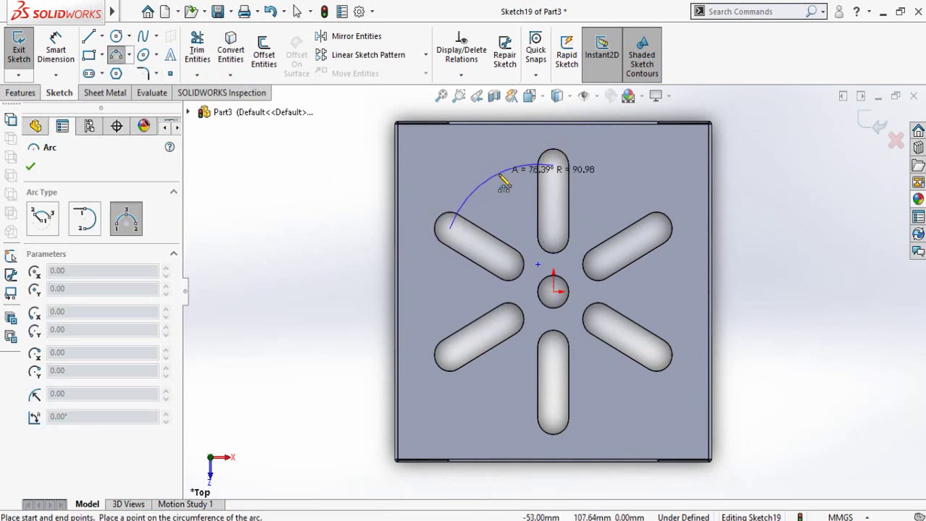
left_click(495, 176)
key("Escape")
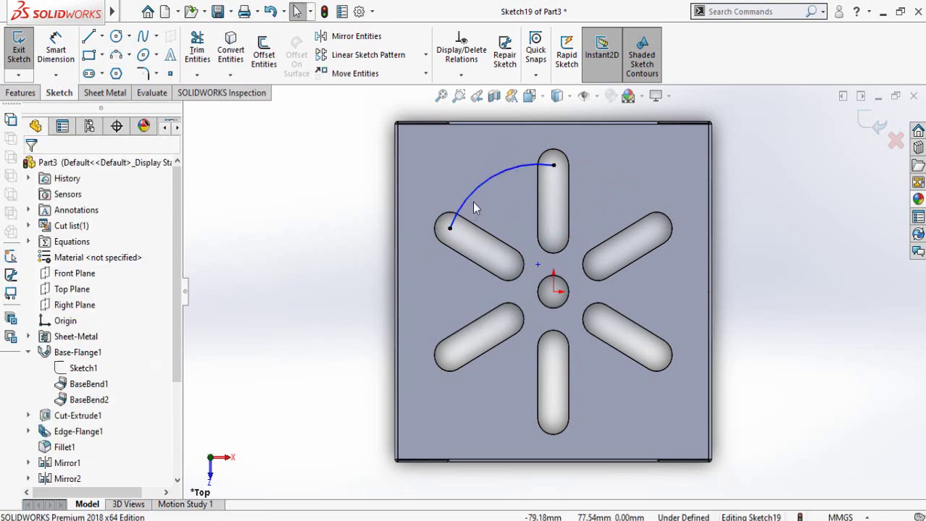
Step: Convert the arc to construction geometry and make it concentric with the centre hole
left_click(470, 196)
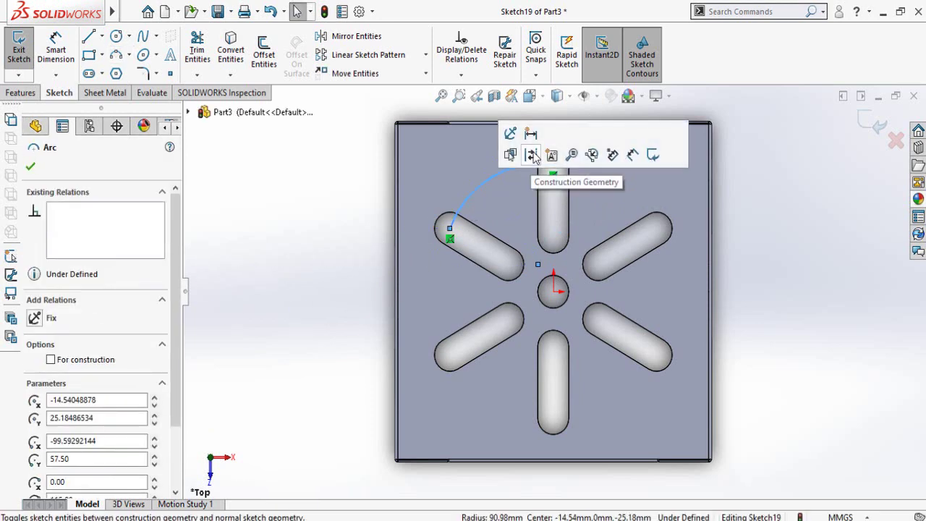
left_click(533, 156)
left_click(248, 302)
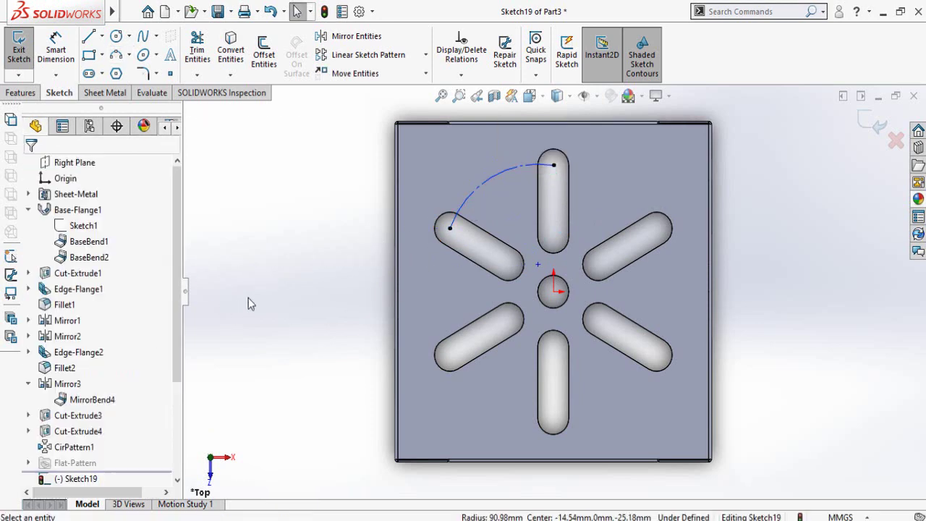
left_click(486, 180)
left_click(564, 283, "ctrl")
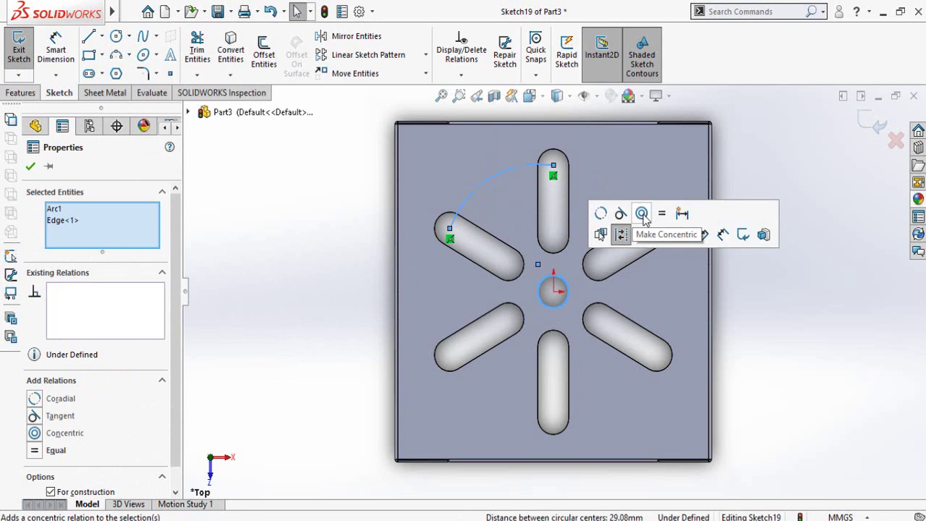
left_click(642, 215)
left_click(283, 276)
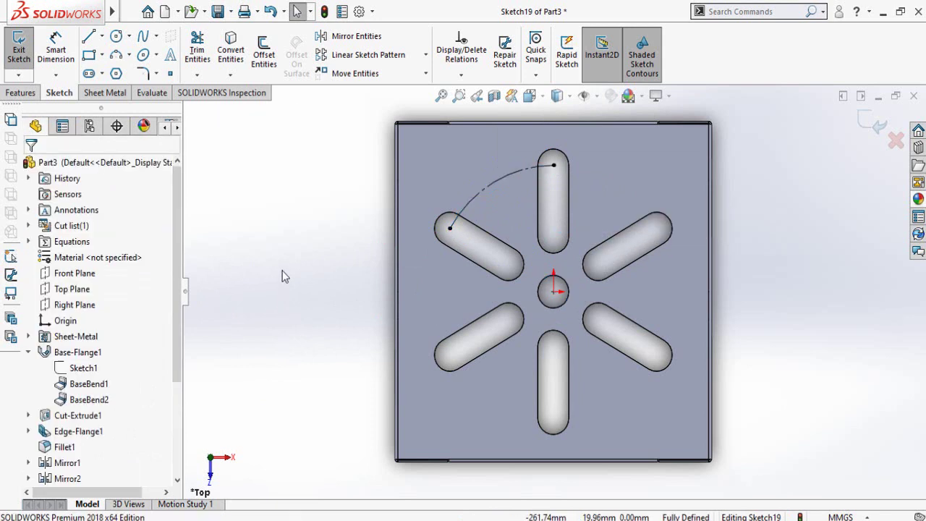
Step: Sketch a six-sided polygon centred on the construction arc's midpoint, with an inscribed circle about 34 mm in diameter
left_click(115, 73)
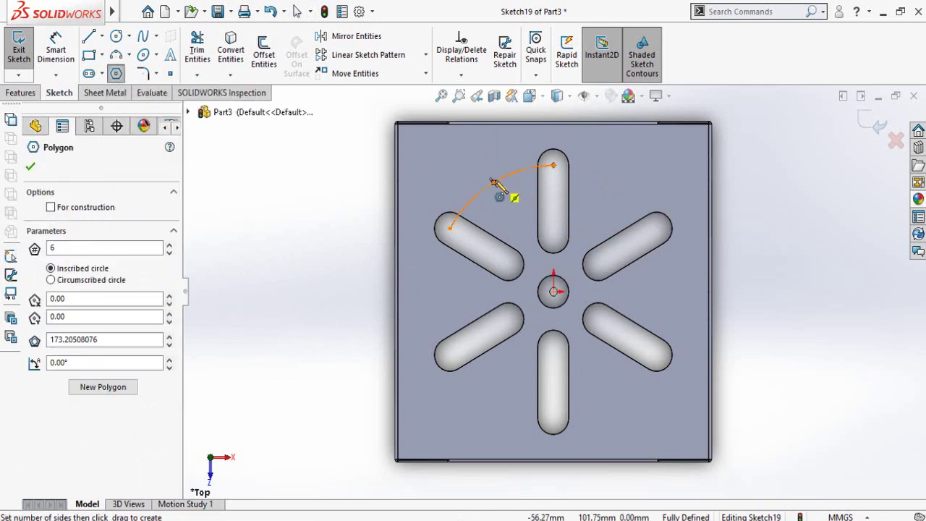
left_click_drag(494, 182, 511, 205)
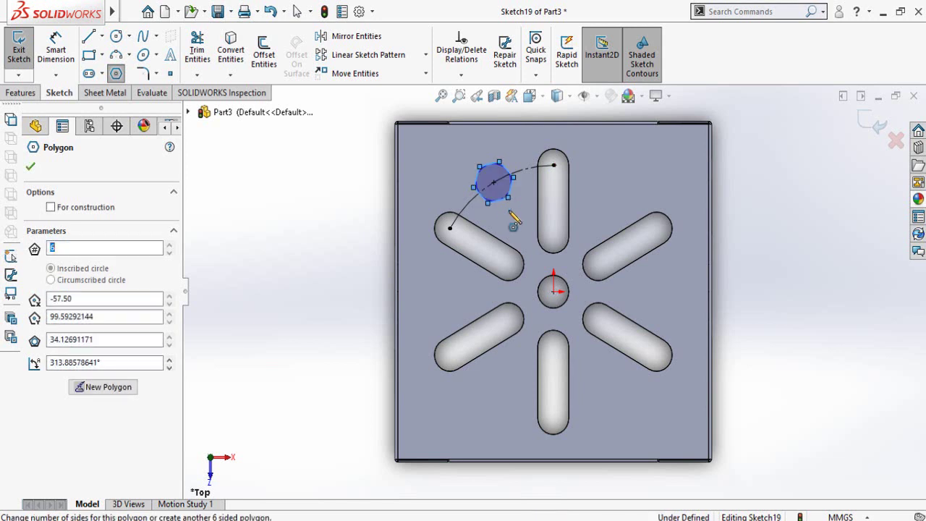
key("Escape")
Step: Draw a centerline from the origin to the hexagon's nearest vertex and on across the hexagon to the opposite vertex
left_click(102, 36)
left_click(116, 73)
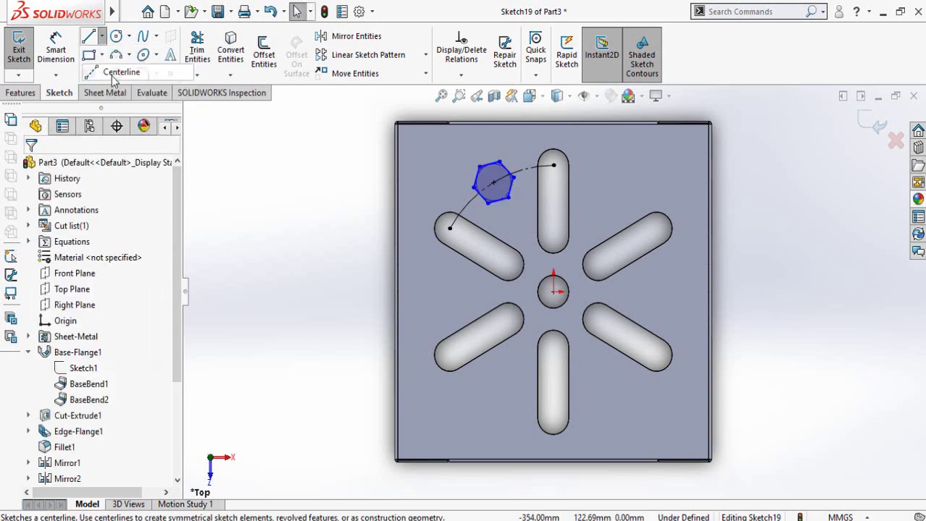
left_click(553, 291)
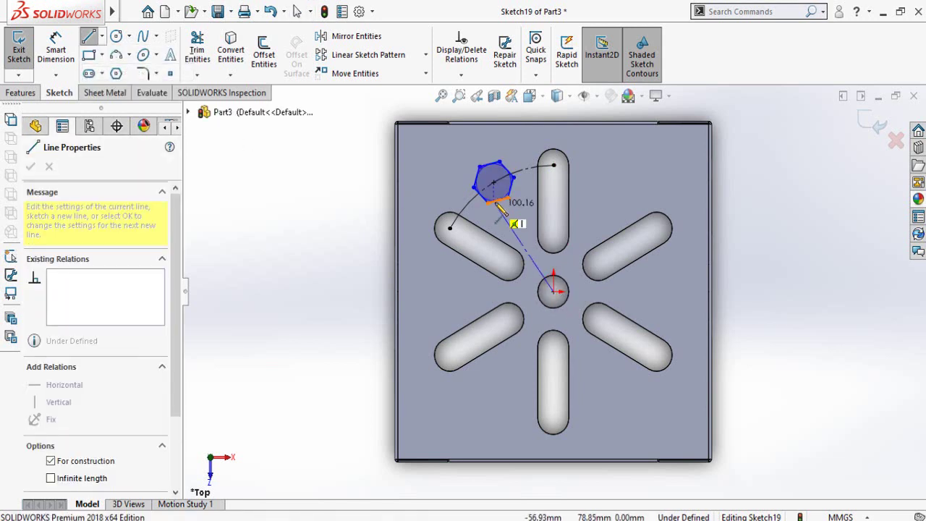
left_click(508, 199)
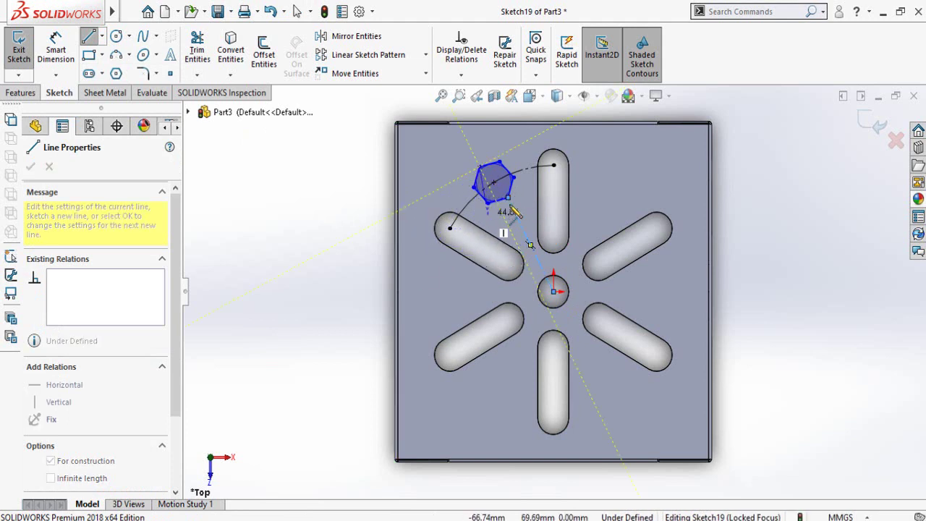
key("Escape")
key("Escape")
Step: Make the centerline from the origin collinear with the centerline across the hexagon
scroll(544, 210, "down", 2)
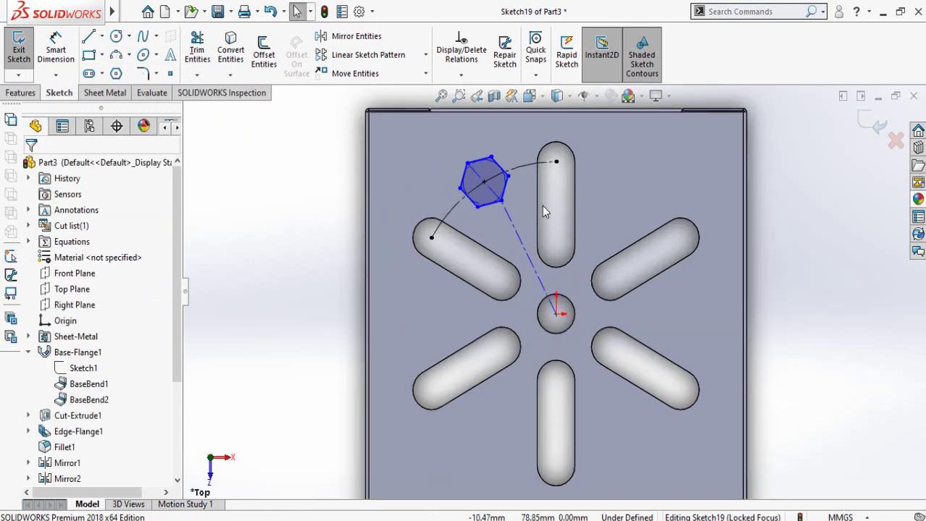
left_click(516, 232)
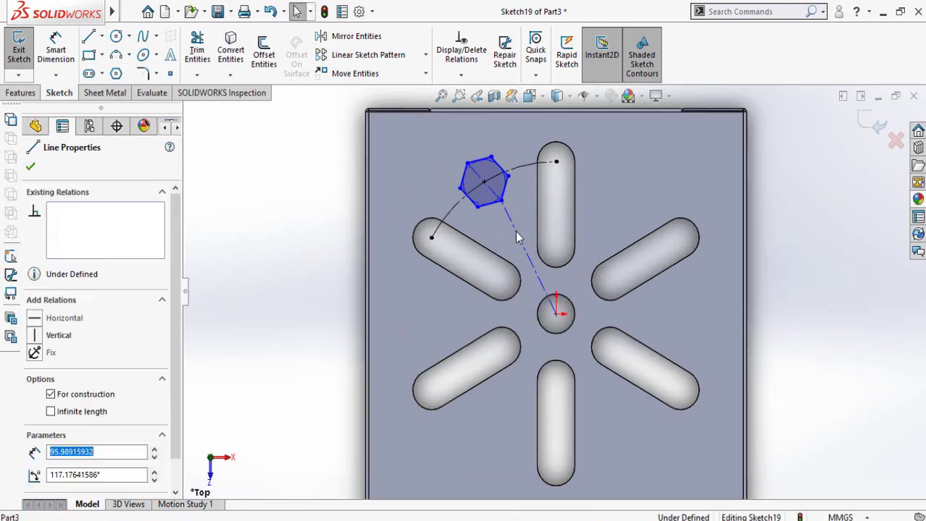
scroll(532, 198, "down", 2)
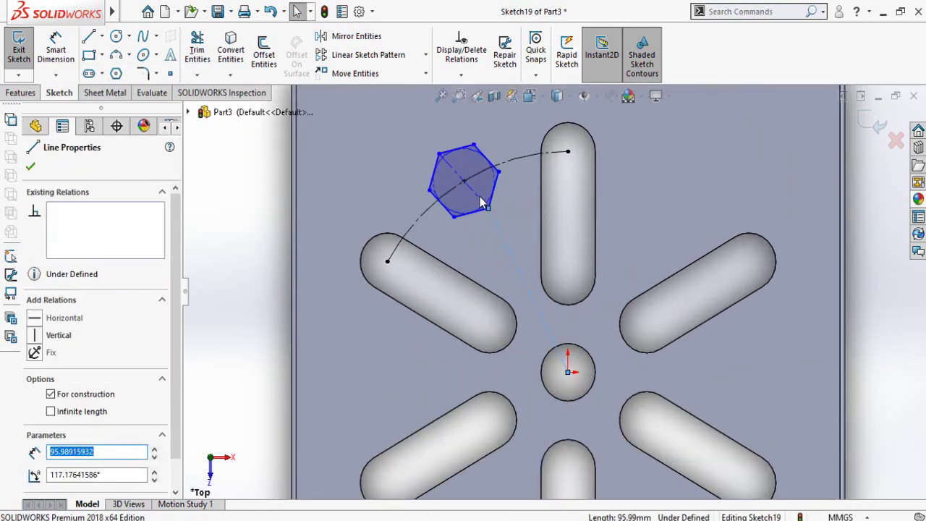
left_click(483, 203, "ctrl")
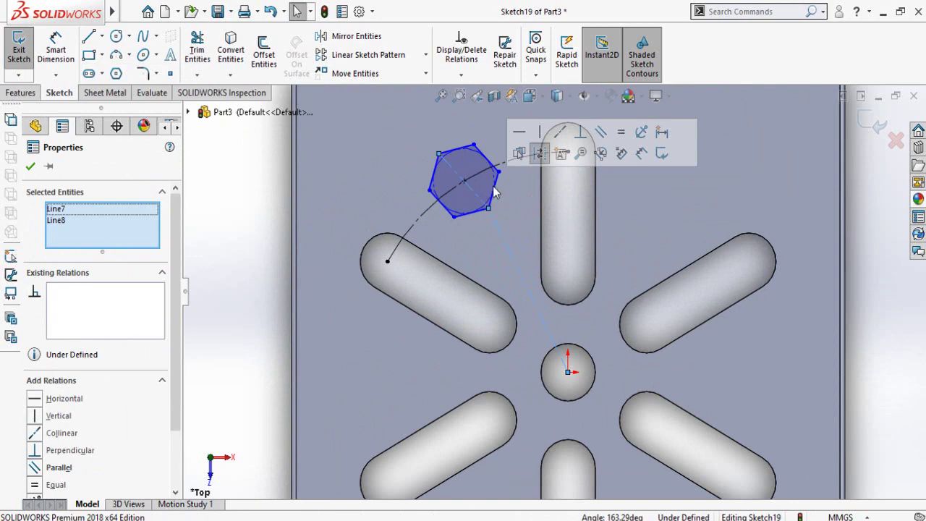
left_click(559, 133)
Step: Dimension the hexagon's inscribed circle to a diameter of 30 mm
scroll(506, 276, "down", 4)
key("d")
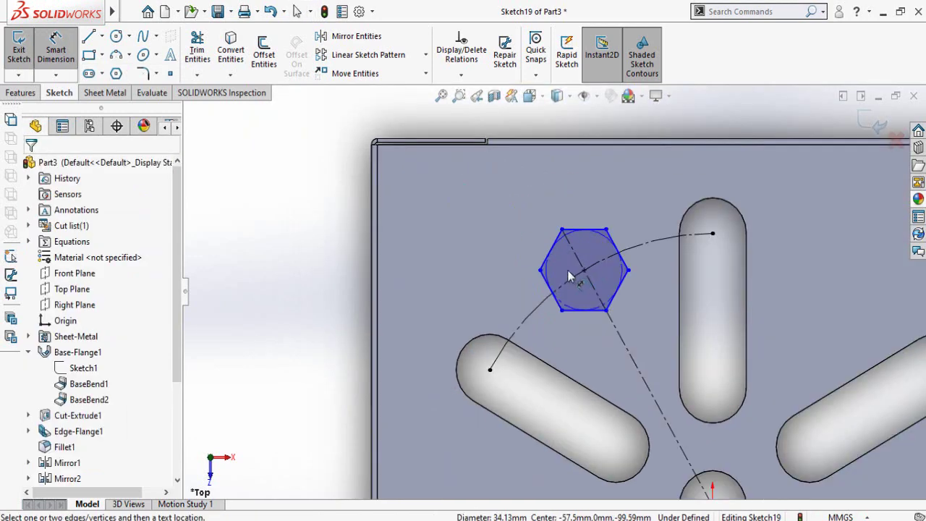
left_click(536, 283)
scroll(380, 282, "up", 5)
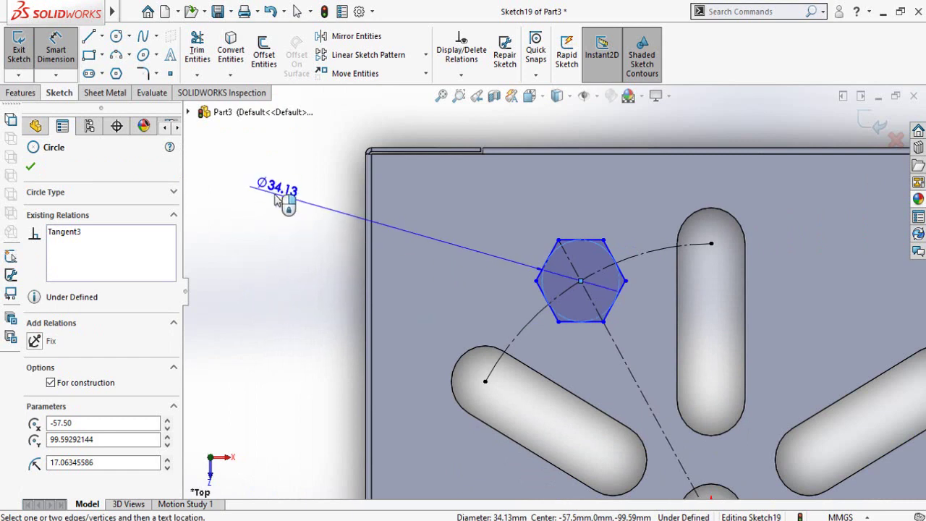
left_click(281, 189)
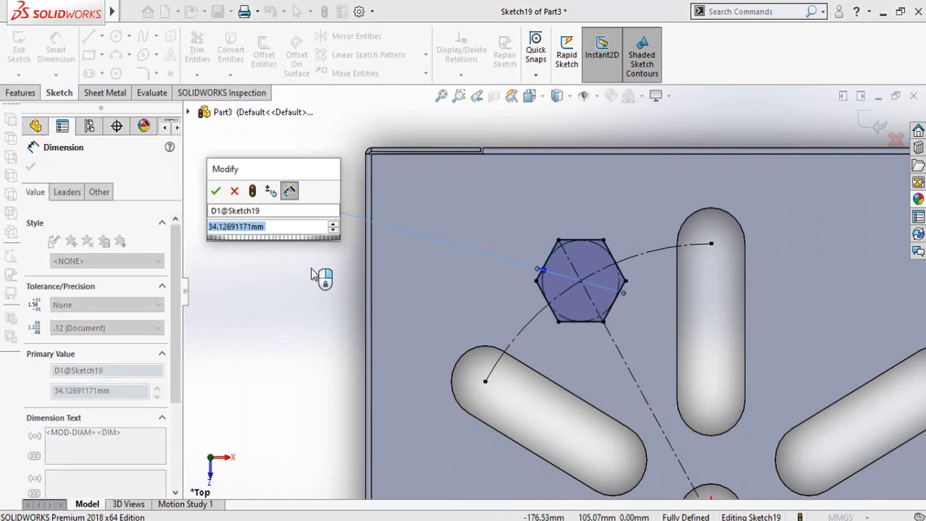
type("30")
key("Return")
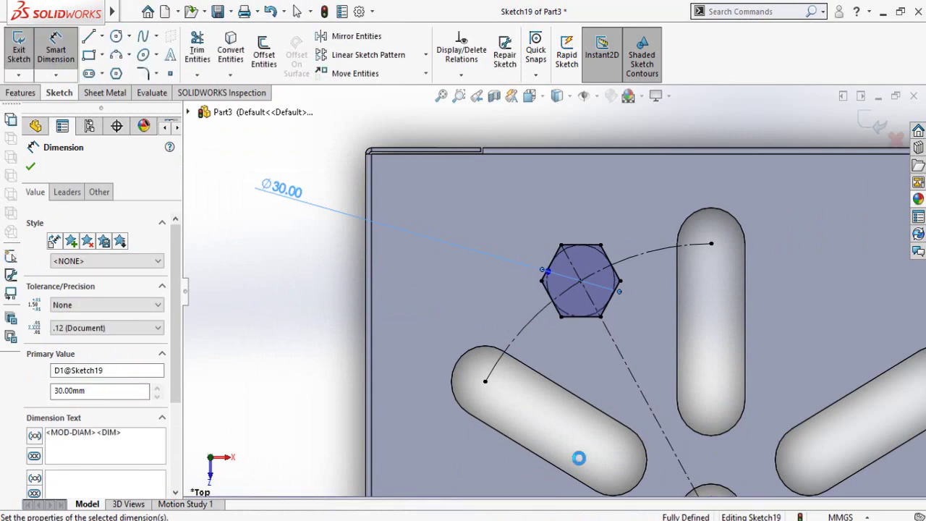
key("f")
key("Escape")
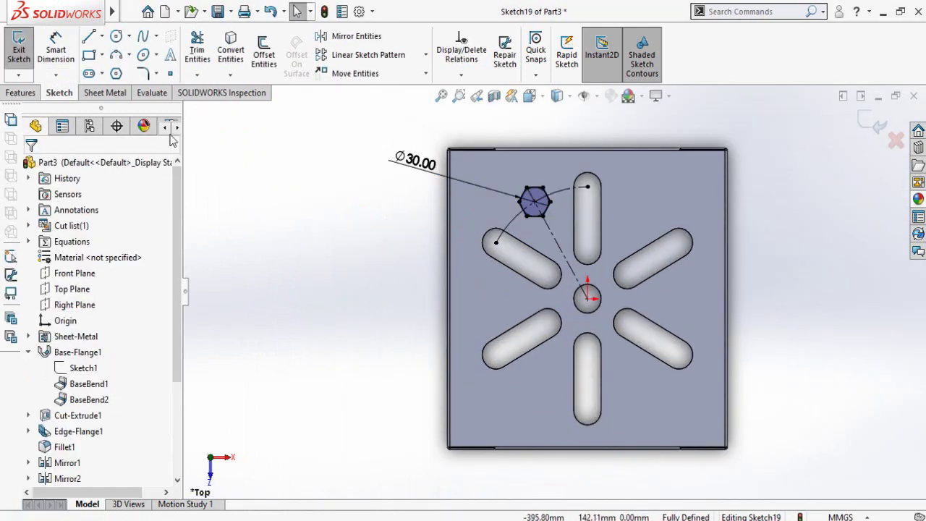
Step: Cut-extrude the hexagon through the tabletop as a blind cut with a depth of 449 mm
left_click(20, 93)
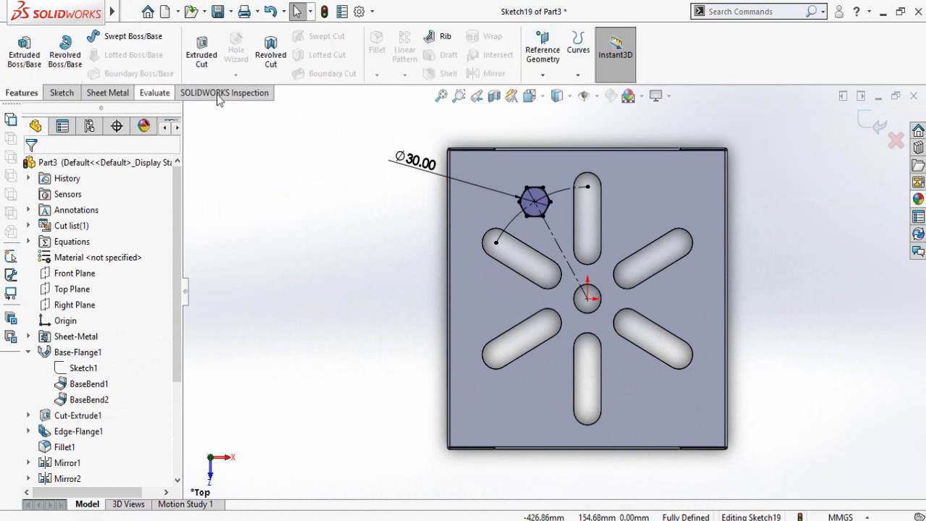
left_click(202, 58)
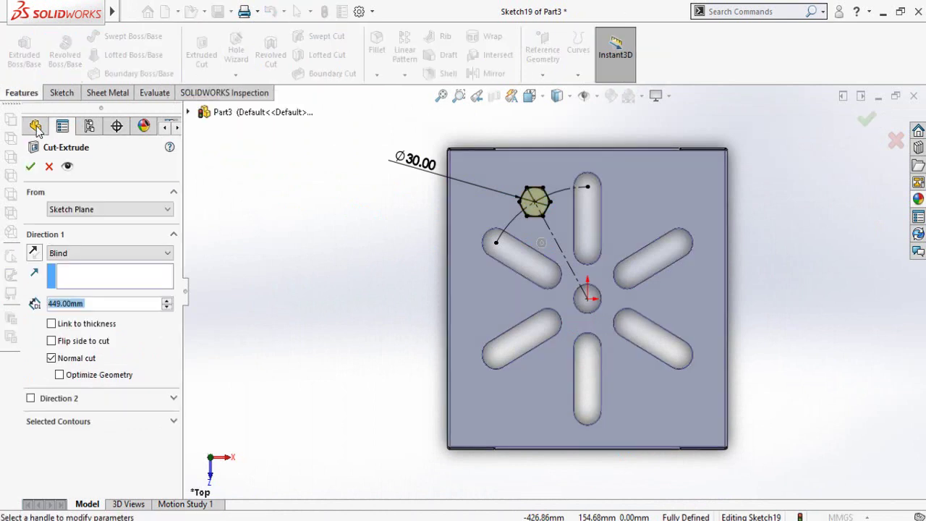
left_click(32, 168)
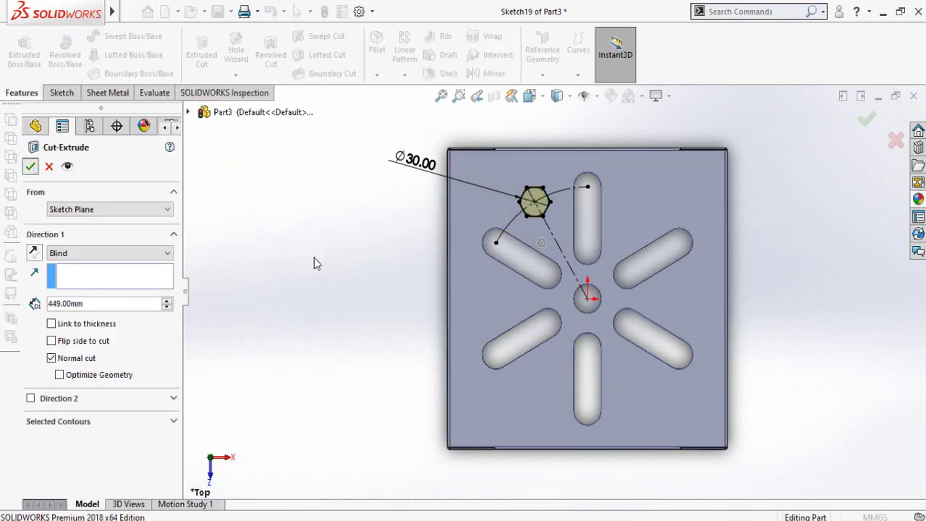
Step: Start a circular pattern with the centre hole's circular edge as the pattern axis
left_click(404, 75)
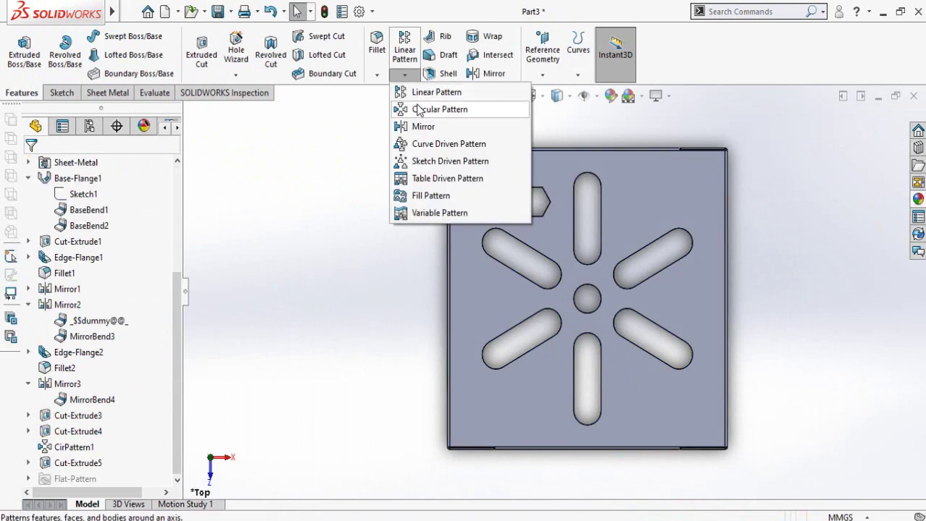
left_click(418, 109)
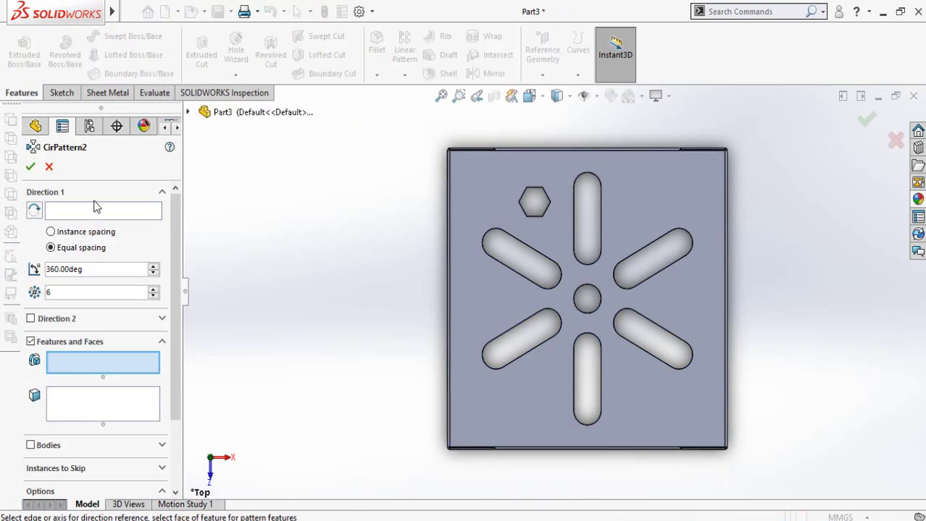
left_click(96, 206)
scroll(462, 295, "down", 2)
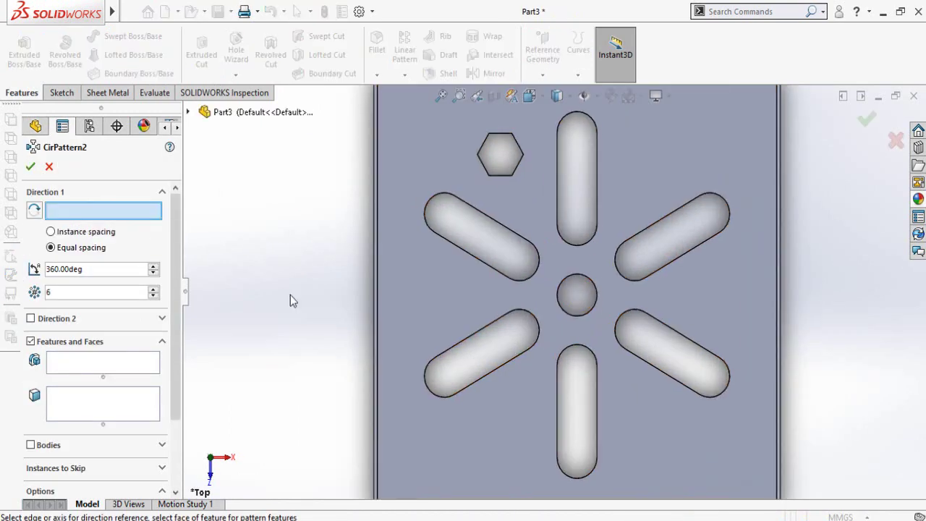
left_click(578, 322)
scroll(410, 326, "up", 3)
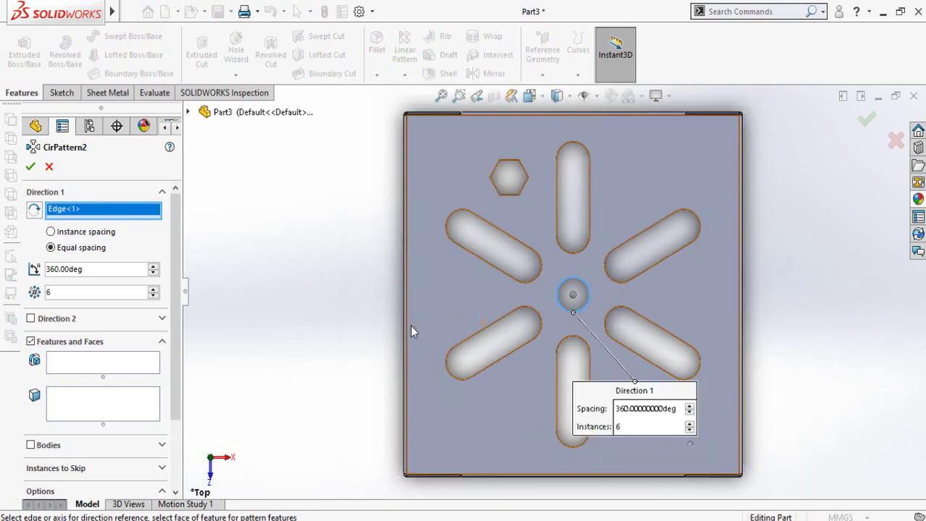
Step: Select the hexagonal cut as the feature to pattern and create 6 equally spaced instances over 360 degrees
left_click(101, 362)
scroll(552, 260, "down", 5)
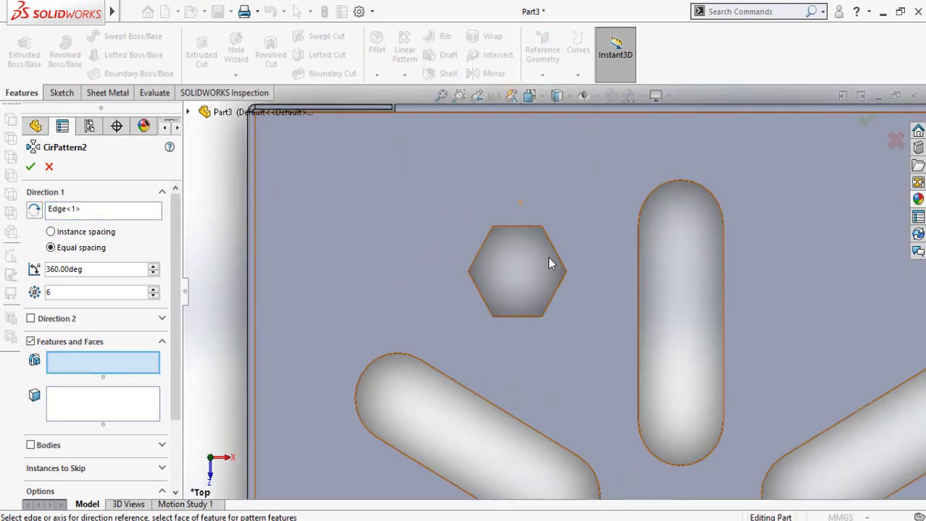
middle_click_drag(568, 281, 610, 274)
scroll(607, 282, "down", 4)
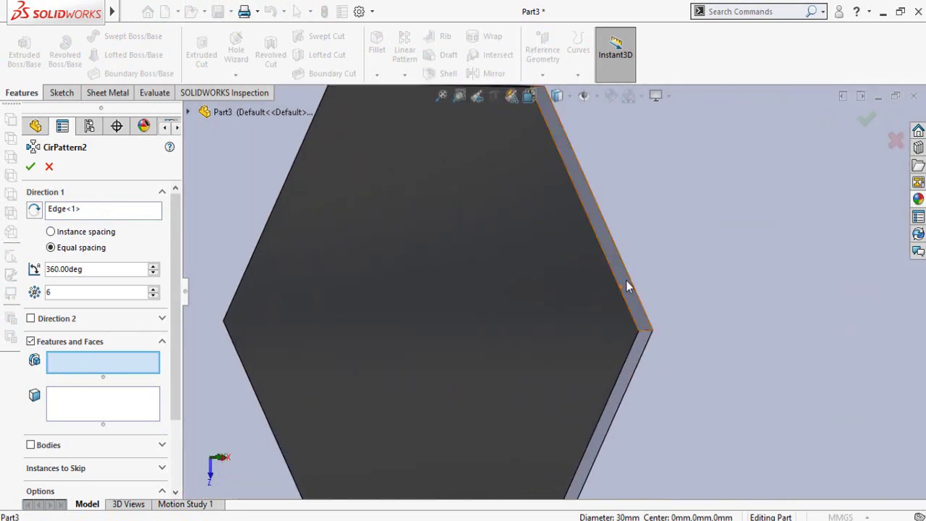
left_click(536, 335)
scroll(538, 340, "up", 5)
middle_click_drag(546, 353, 333, 319)
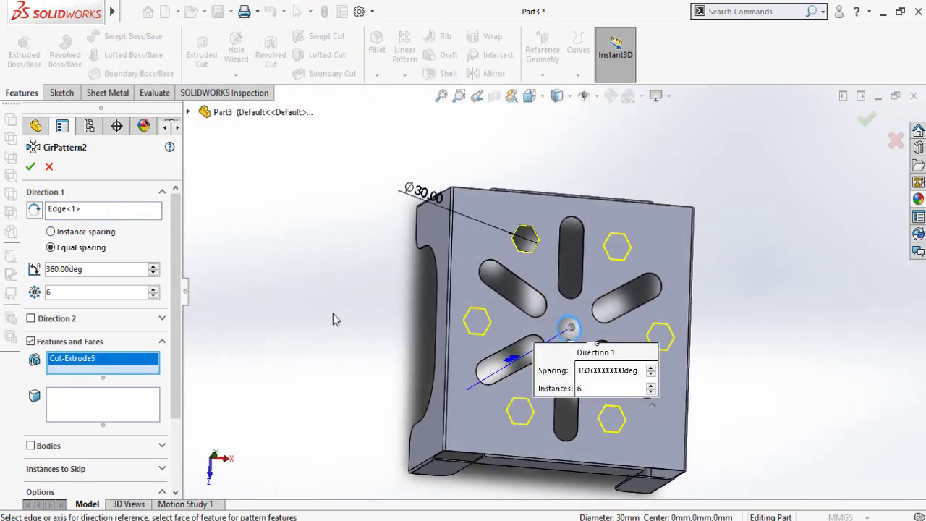
left_click(31, 167)
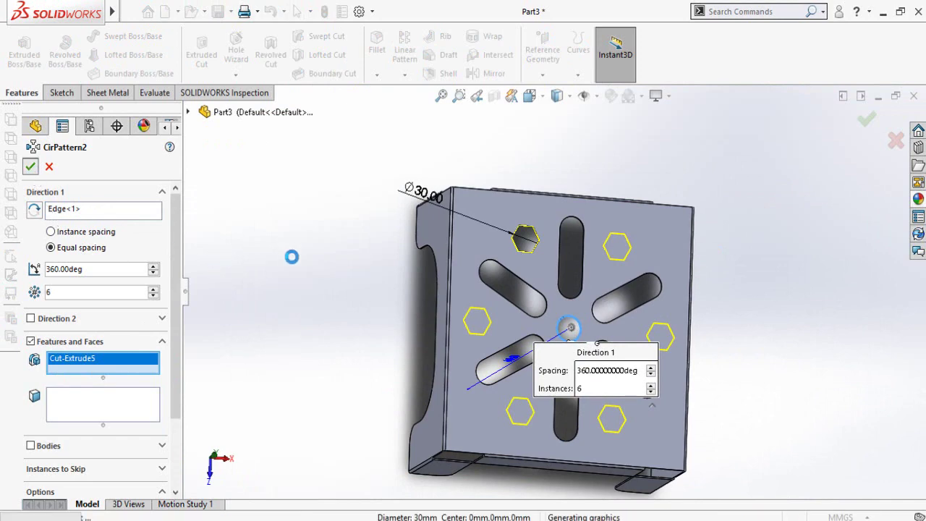
middle_click_drag(292, 262, 638, 260)
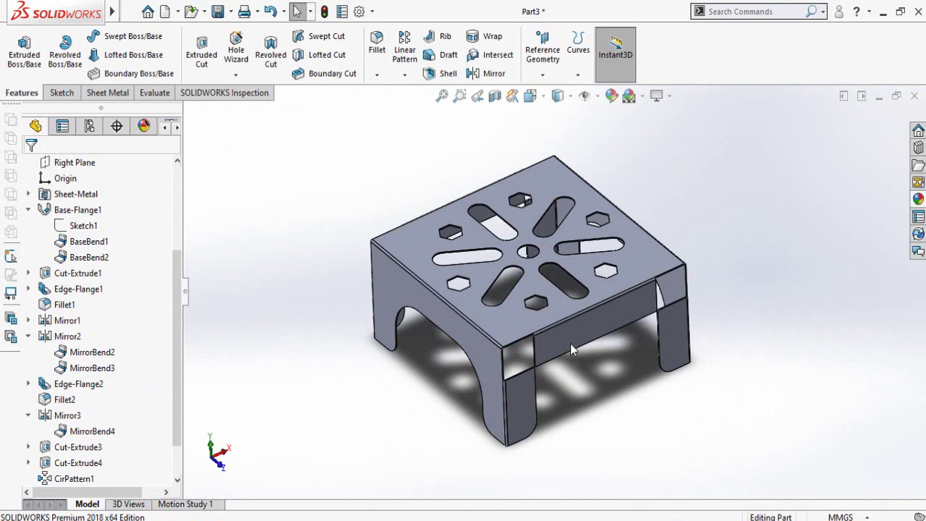
scroll(567, 329, "down", 1)
scroll(527, 347, "down", 3)
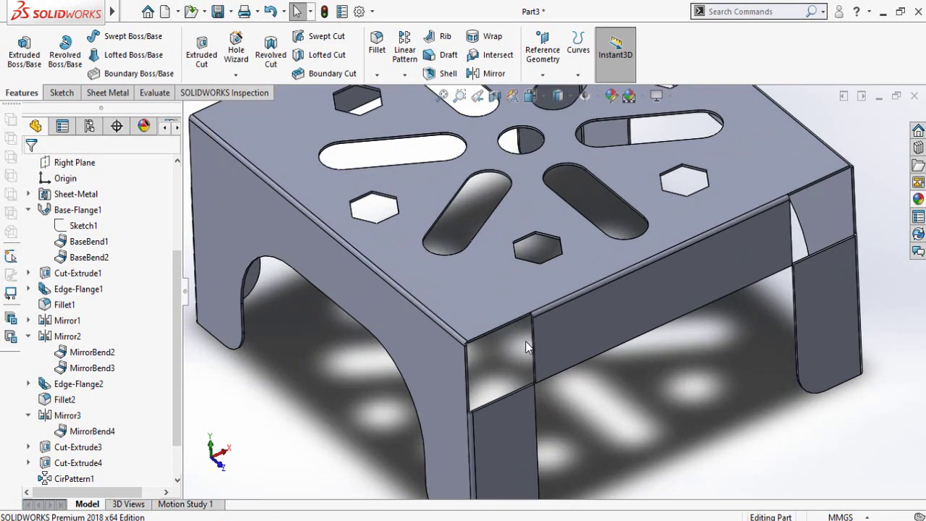
scroll(492, 345, "down", 2)
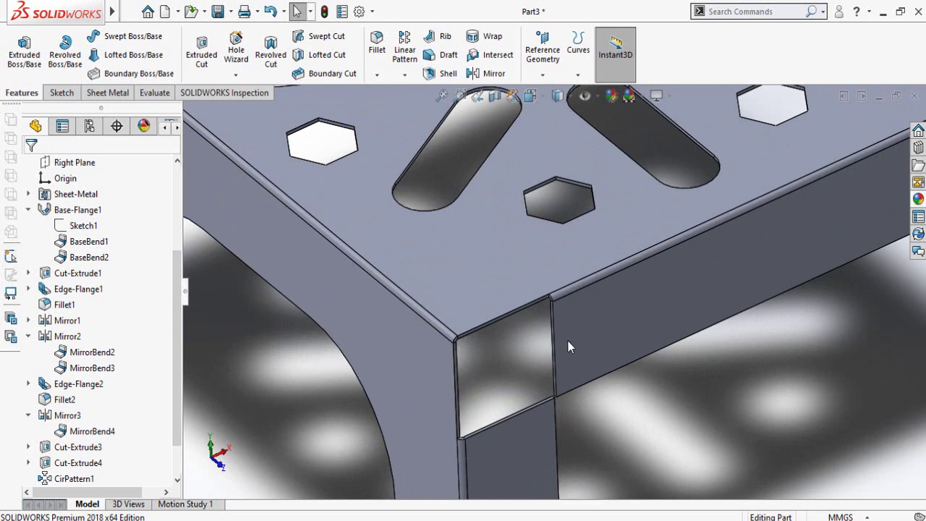
scroll(568, 340, "up", 6)
scroll(556, 261, "up", 2)
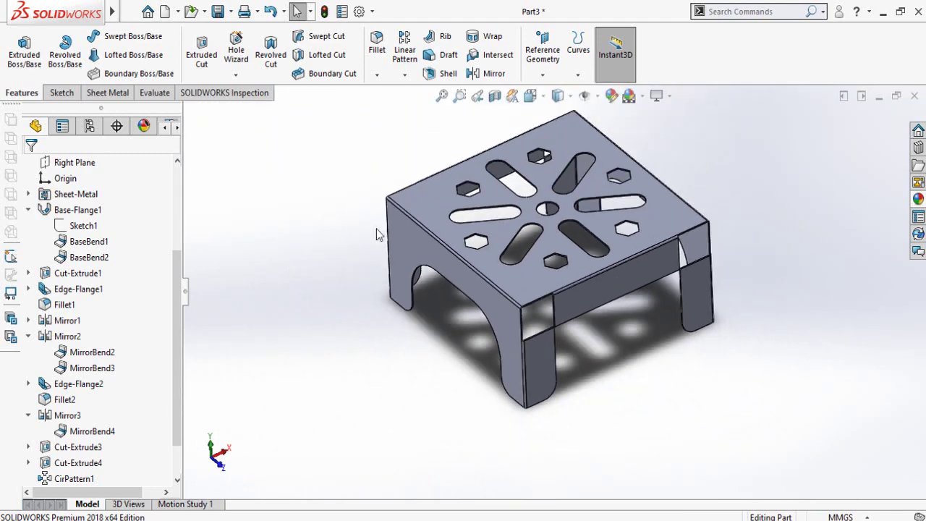
Step: Unfold all collected bends of the stool, keeping the underside face of the tabletop fixed
left_click(106, 93)
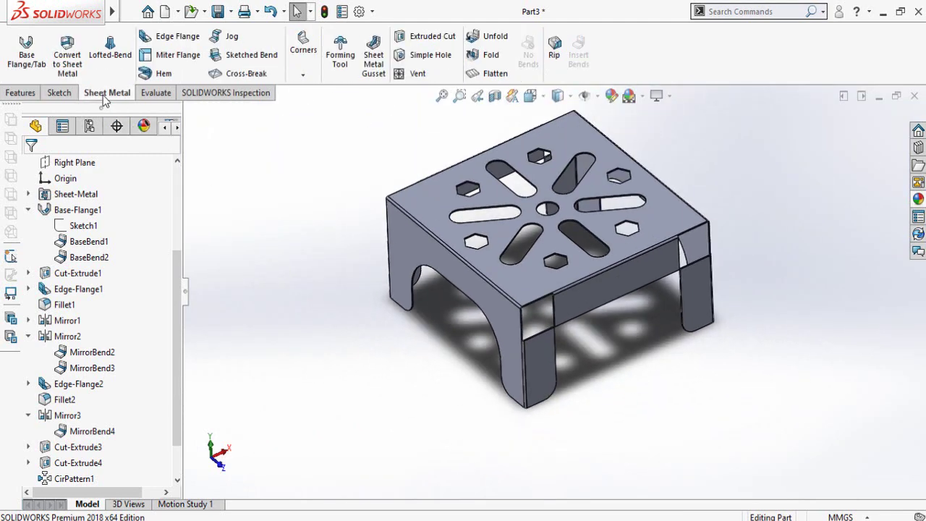
left_click(494, 39)
middle_click_drag(430, 236, 452, 124)
left_click(450, 234)
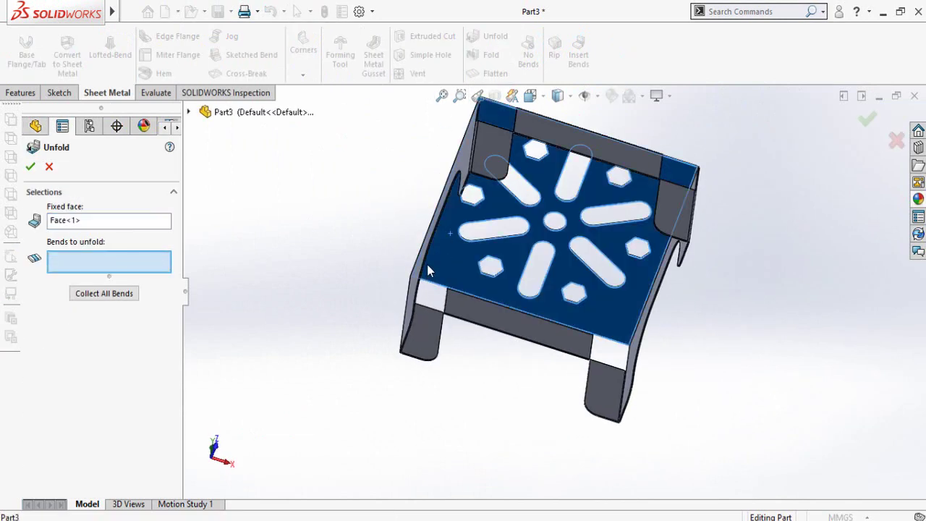
left_click(86, 296)
left_click(30, 167)
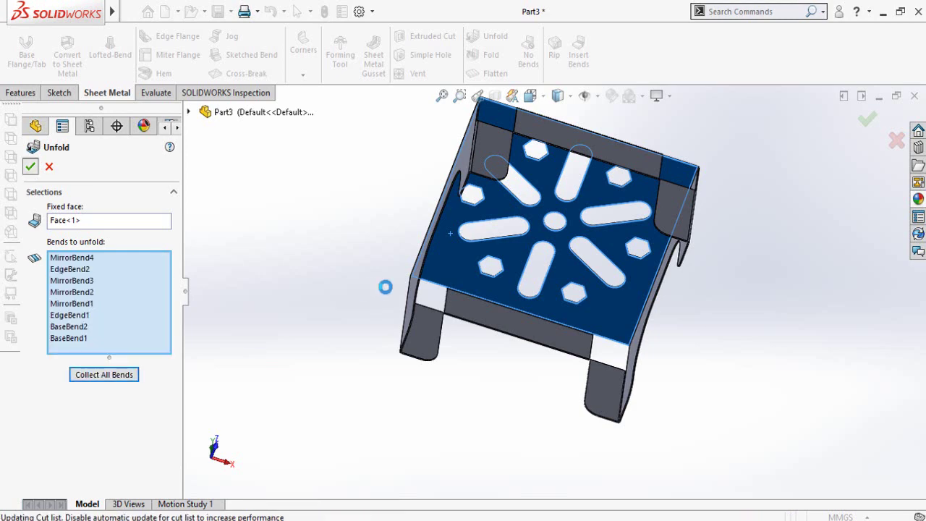
left_click(356, 244)
left_click(541, 421)
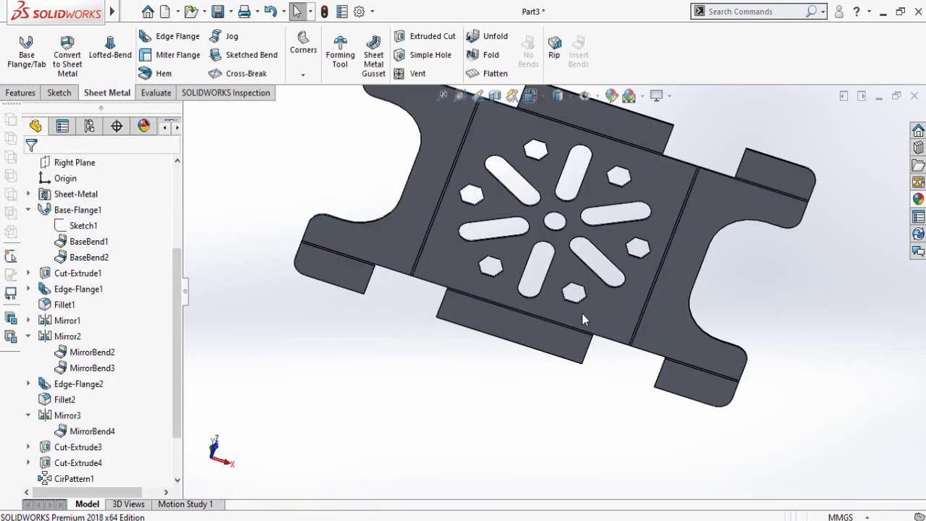
Step: Start a new sketch on the tabletop's underside face of the unfolded part
left_click(581, 313)
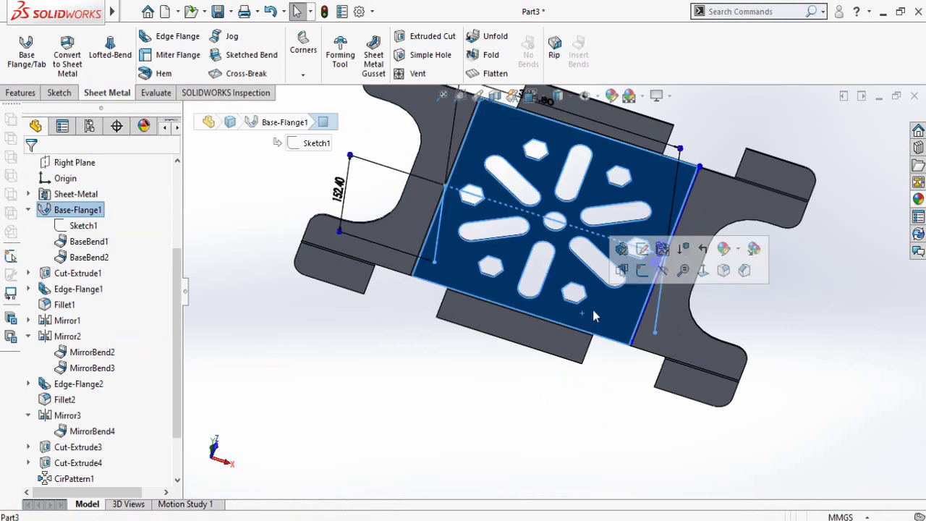
left_click(642, 271)
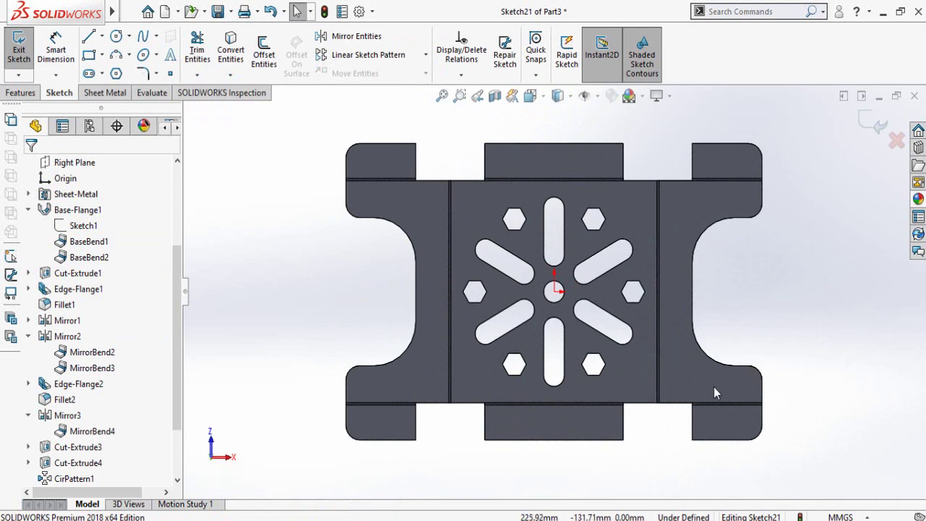
scroll(705, 406, "down", 1)
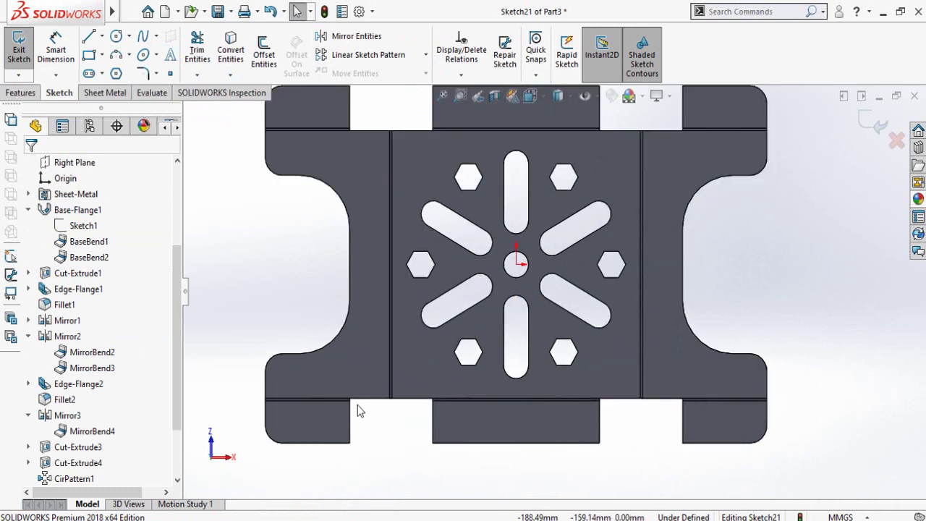
scroll(360, 408, "up", 2)
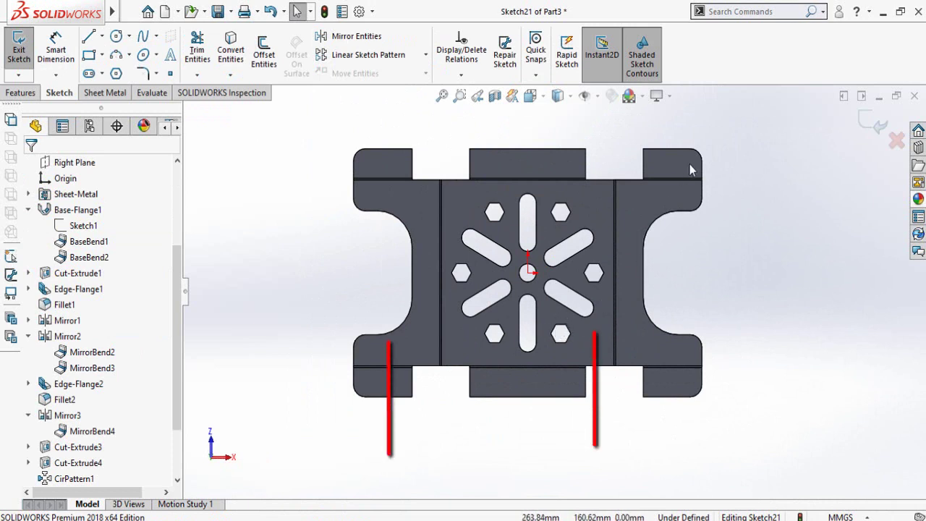
scroll(690, 181, "down", 1)
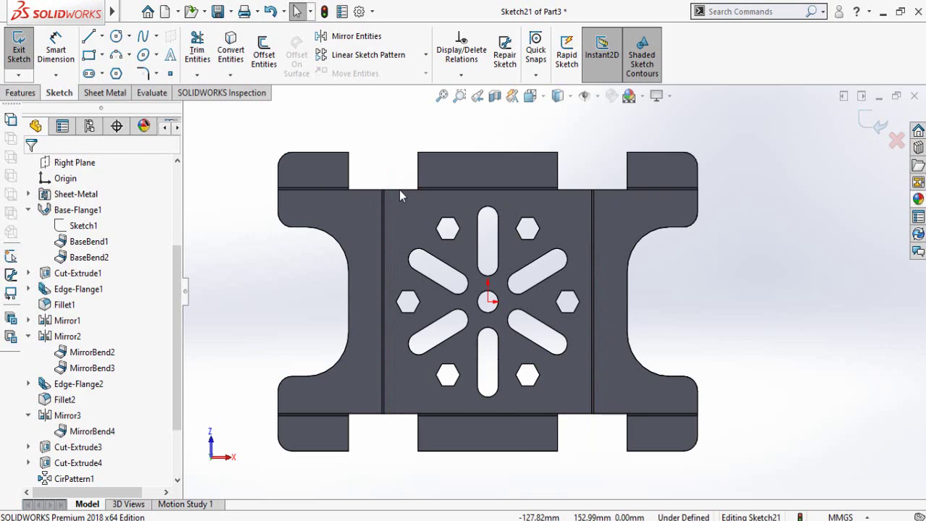
Step: Sketch a closed downward-pointing triangle about 33 mm wide and 30 mm high in the notch above the left bend's upper end
scroll(399, 190, "down", 3)
key("l")
scroll(390, 209, "down", 2)
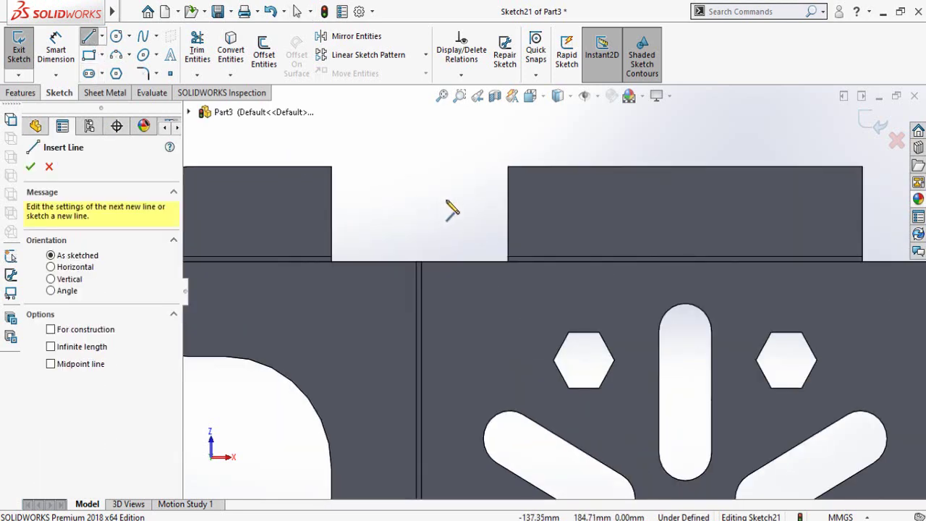
left_click(463, 162)
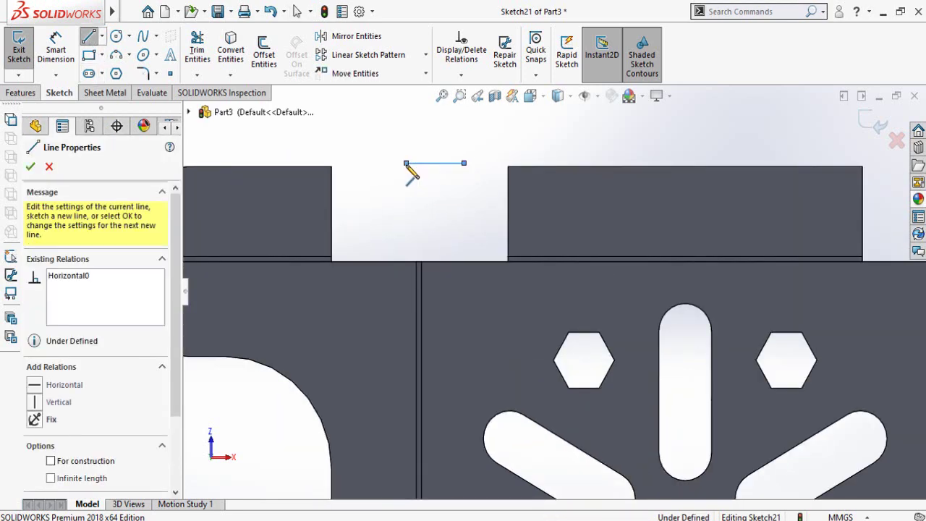
left_click(405, 162)
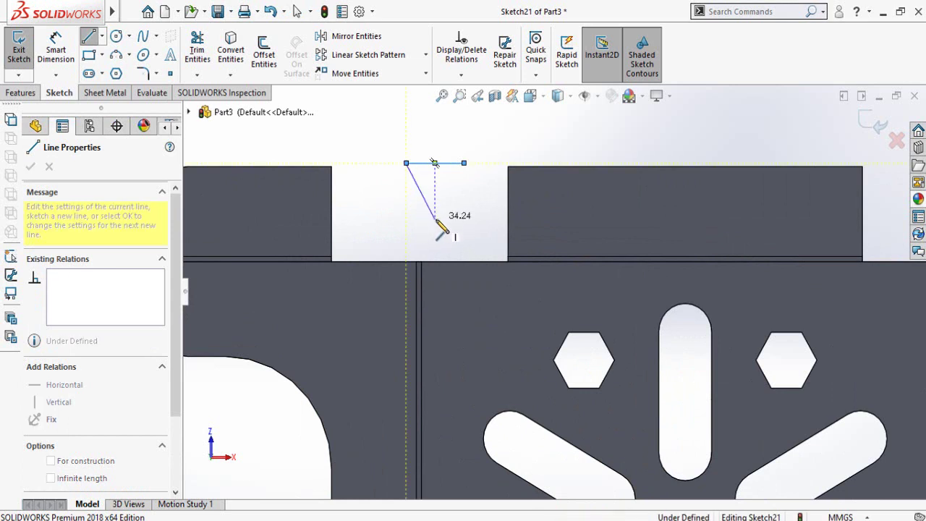
left_click(434, 219)
left_click(463, 162)
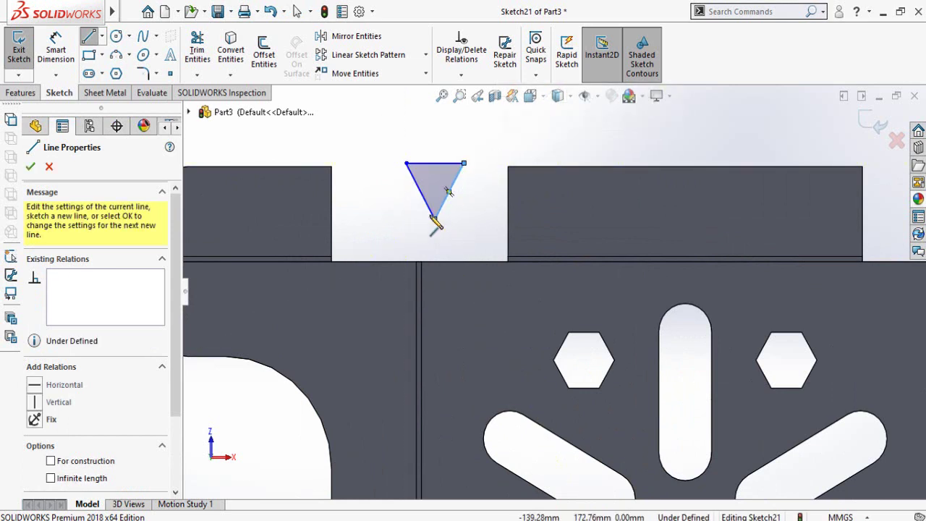
left_click(447, 191)
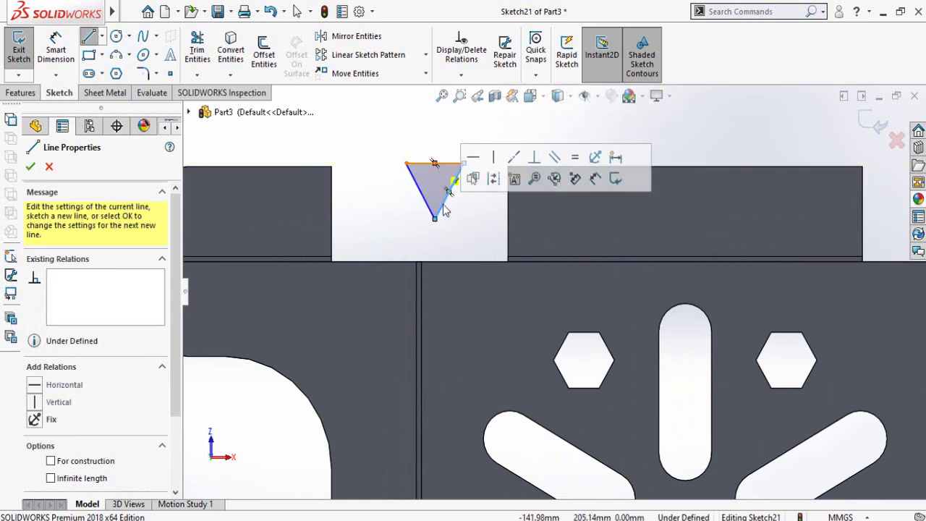
key("Escape")
Step: Add a vertical line from the triangle's lower tip to the midpoint of its top edge and convert it to construction geometry
key("l")
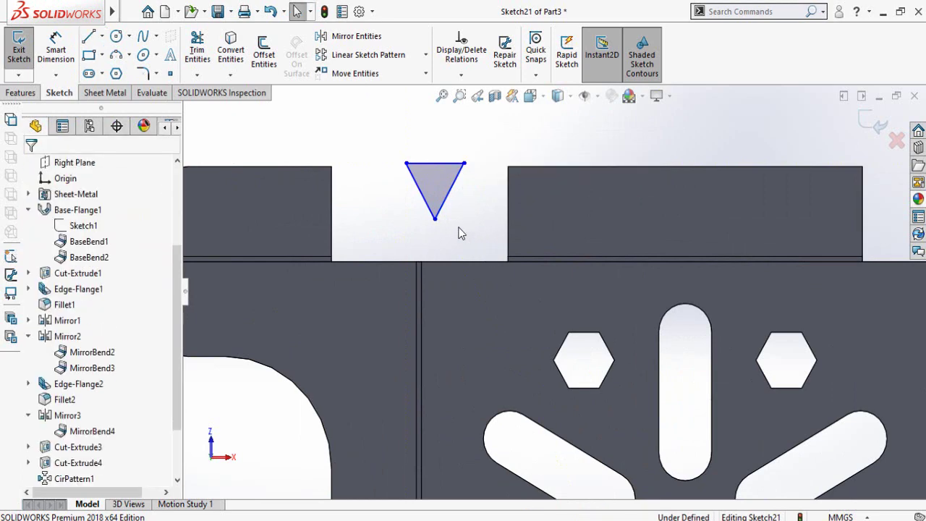
left_click(435, 218)
left_click(434, 163)
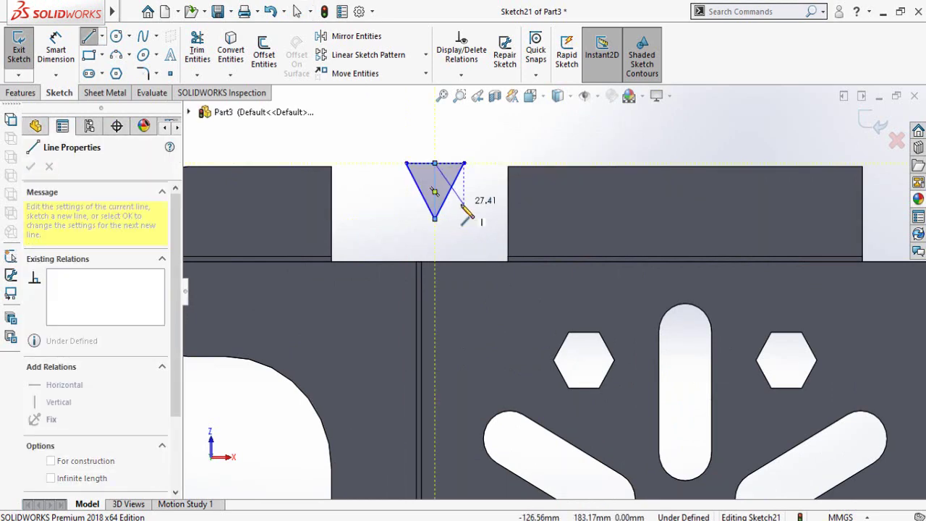
key("Escape")
left_click(436, 188)
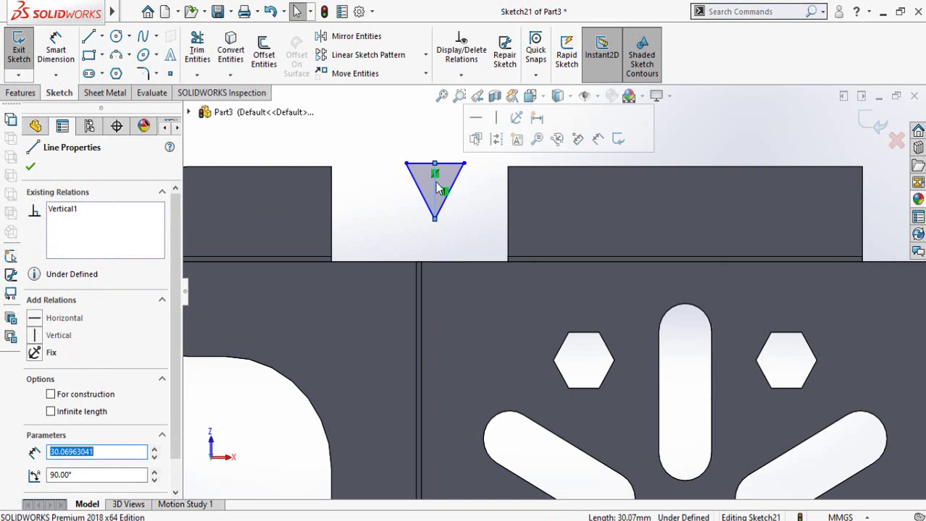
left_click(496, 138)
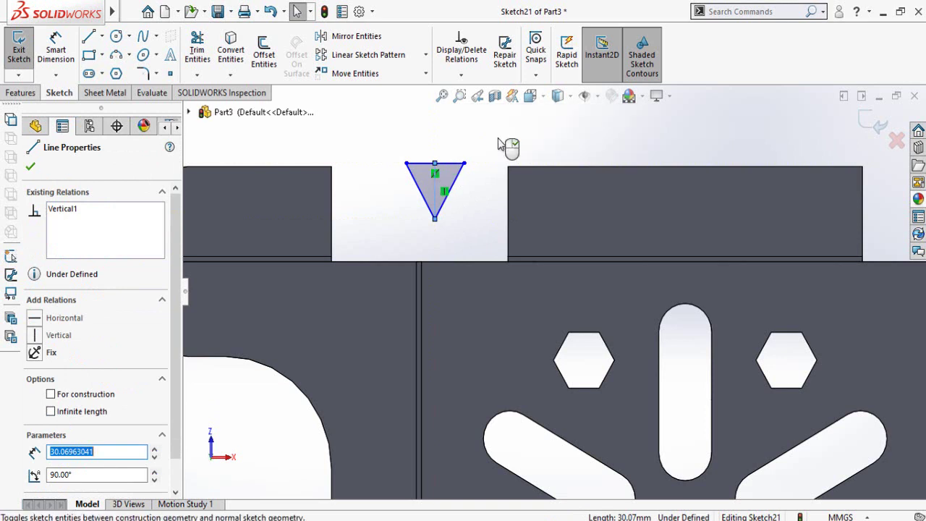
Step: Make the triangle's top edge and its vertical construction line equal in length
scroll(468, 206, "down", 3)
left_click(453, 186)
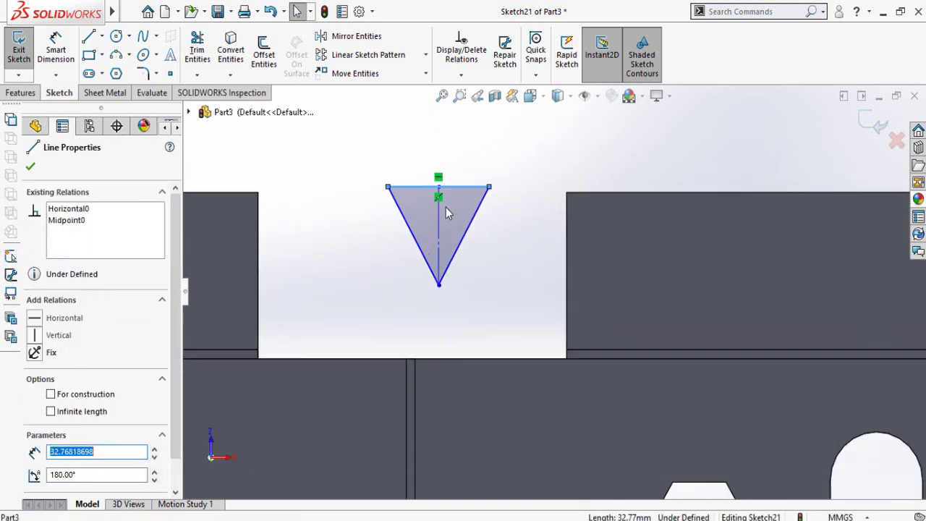
left_click(439, 212, "ctrl")
left_click(580, 148)
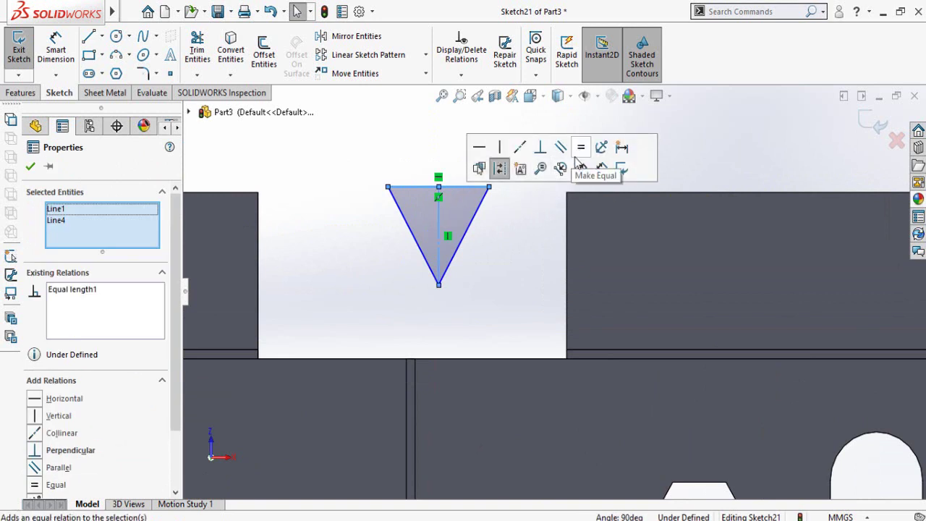
left_click(502, 282)
Step: Dimension the triangle's top edge to 3 mm
scroll(499, 275, "up", 2)
right_click_drag(510, 226, 509, 189)
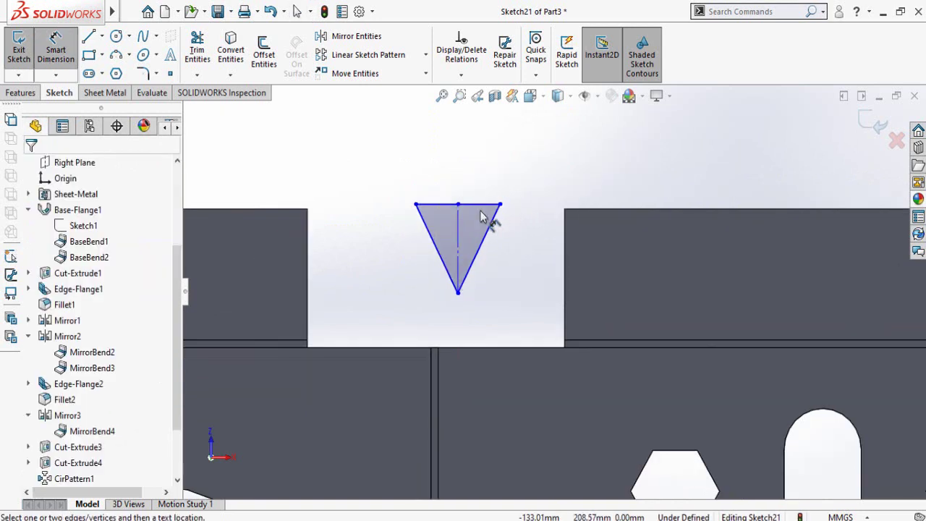
left_click(479, 205)
left_click(464, 159)
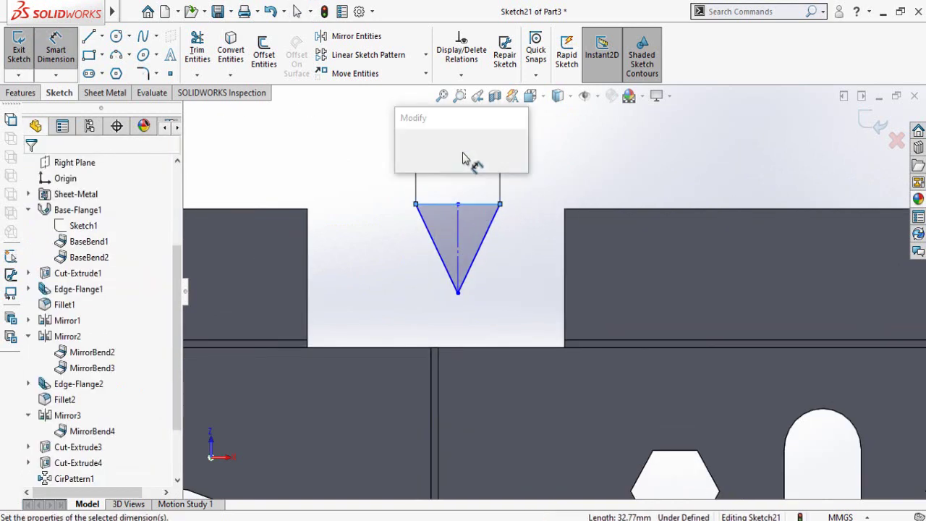
type("3")
left_click(404, 149)
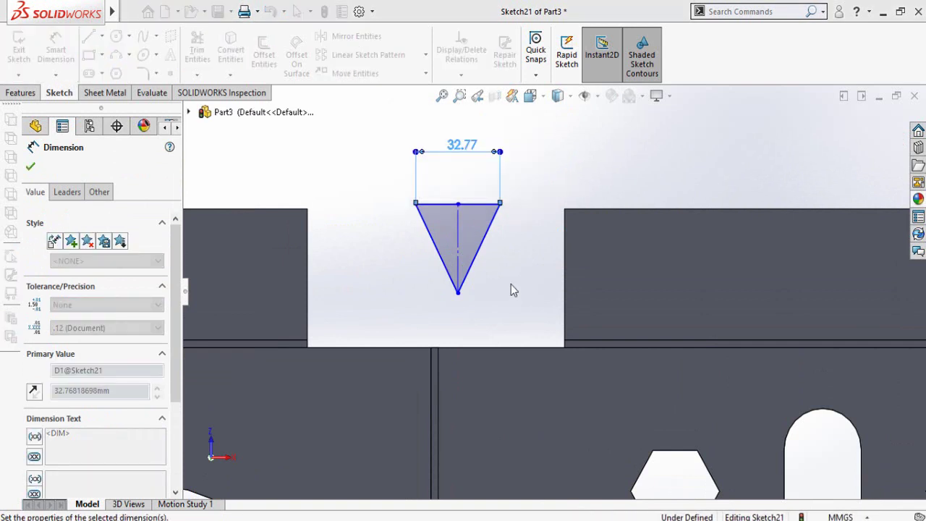
Step: Copy the whole dimensioned triangle and attach the original's top-edge midpoint to the midpoint of the left bend's upper end
scroll(492, 246, "up", 3)
left_click_drag(512, 167, 447, 263)
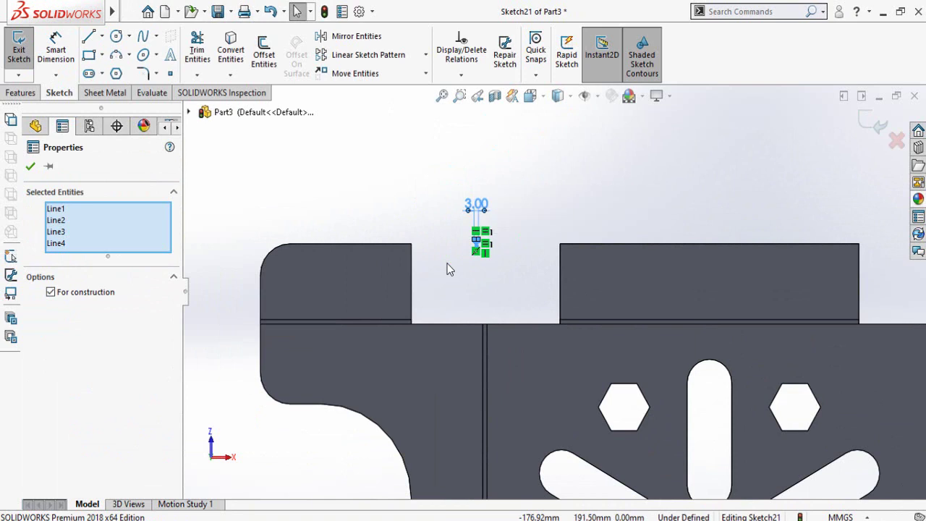
left_click(510, 278)
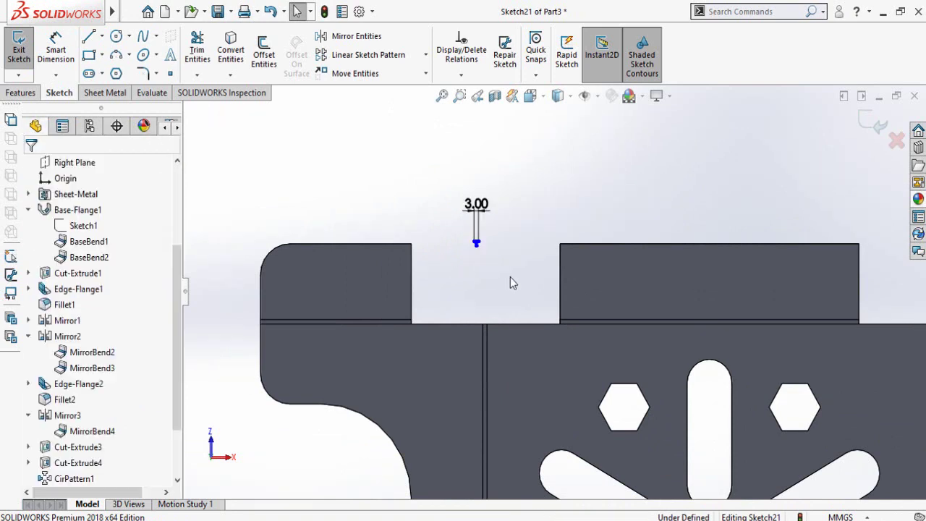
scroll(515, 285, "down", 5)
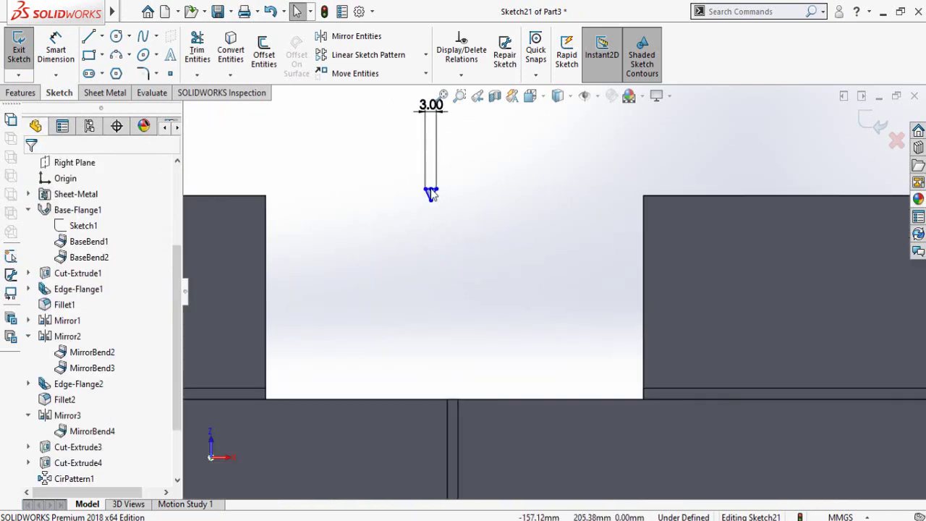
left_click(431, 192)
left_click_drag(432, 213, 451, 401)
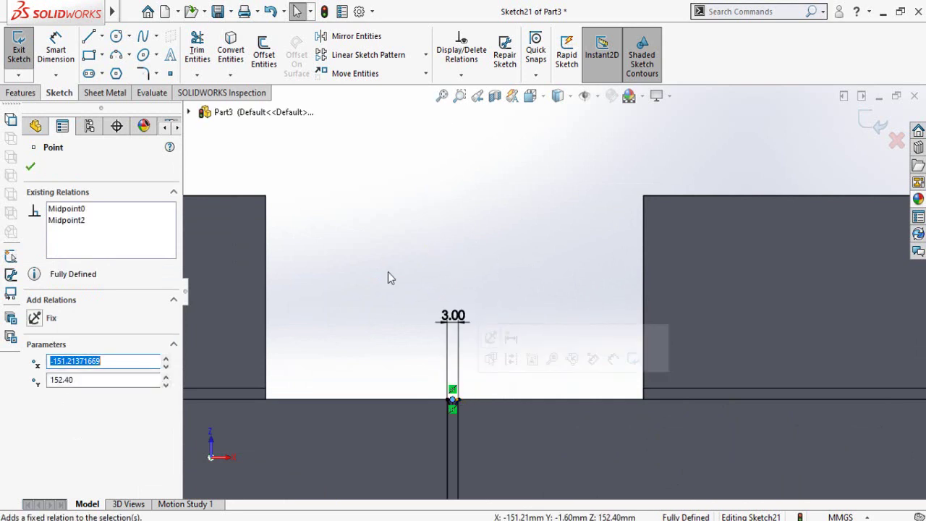
left_click(547, 275)
Step: Paste the triangle copy above the right bend and attach its top-edge midpoint to the midpoint of that bend's upper end
scroll(583, 271, "up", 3)
scroll(858, 302, "down", 3)
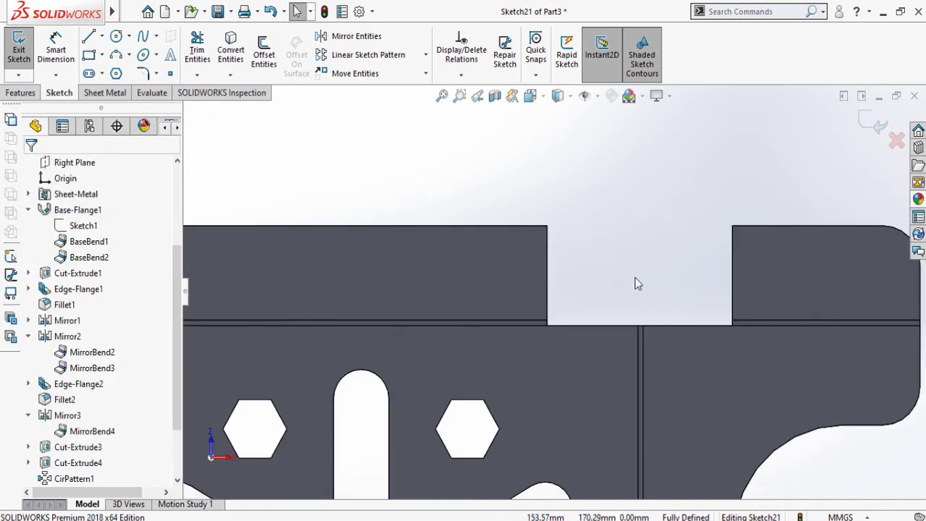
left_click(635, 276)
scroll(639, 303, "down", 4)
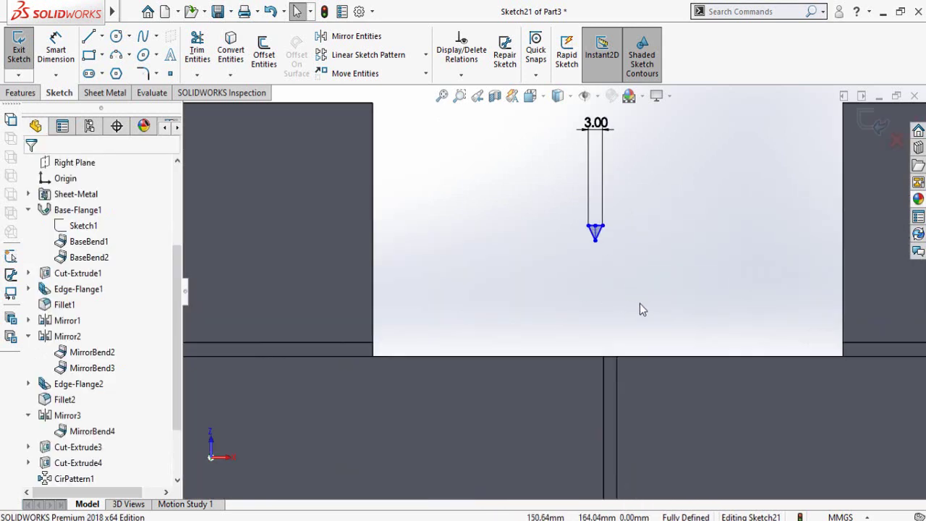
mouse_move(583, 215)
left_mouse_down()
mouse_move(587, 313)
mouse_move(603, 369)
left_mouse_up()
left_click(483, 319)
scroll(497, 364, "up", 5)
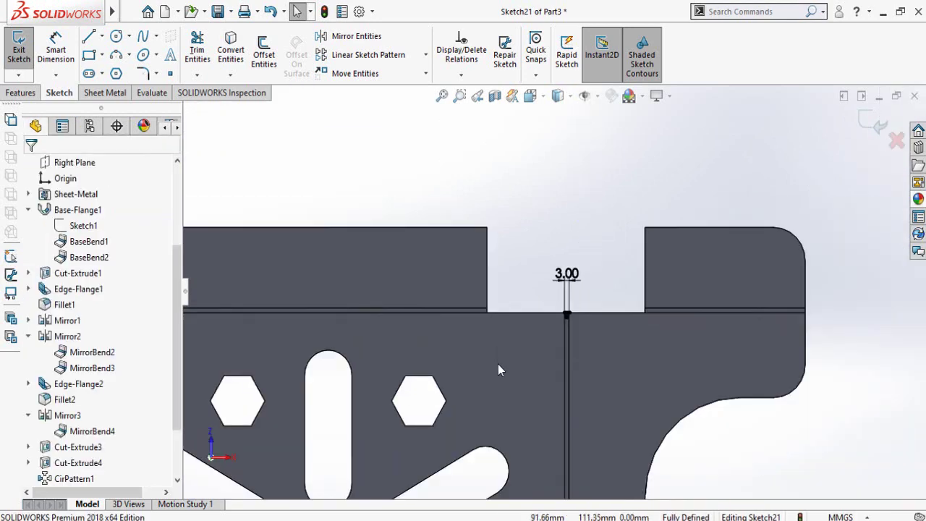
Step: Draw a horizontal construction line through the origin, joining the inner edges of the two large side cutouts
key("f")
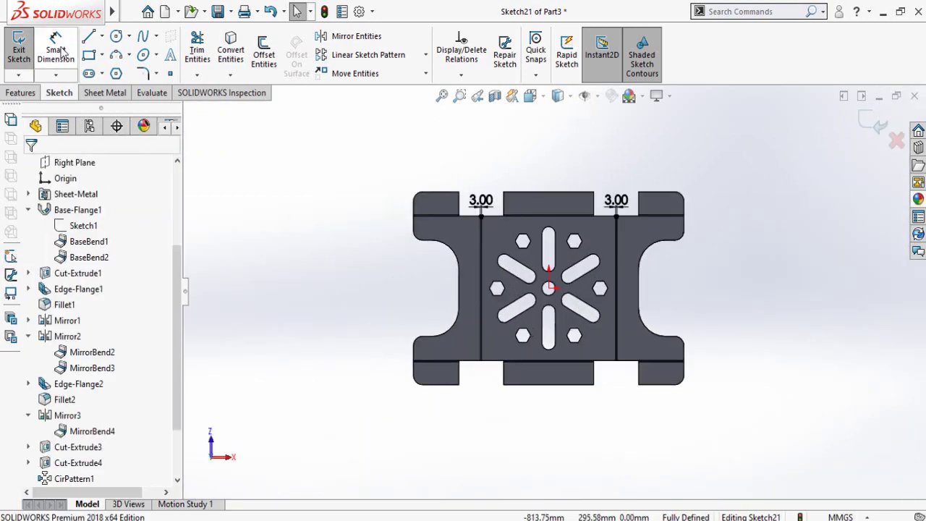
left_click(101, 36)
left_click(120, 72)
scroll(504, 309, "up", 3)
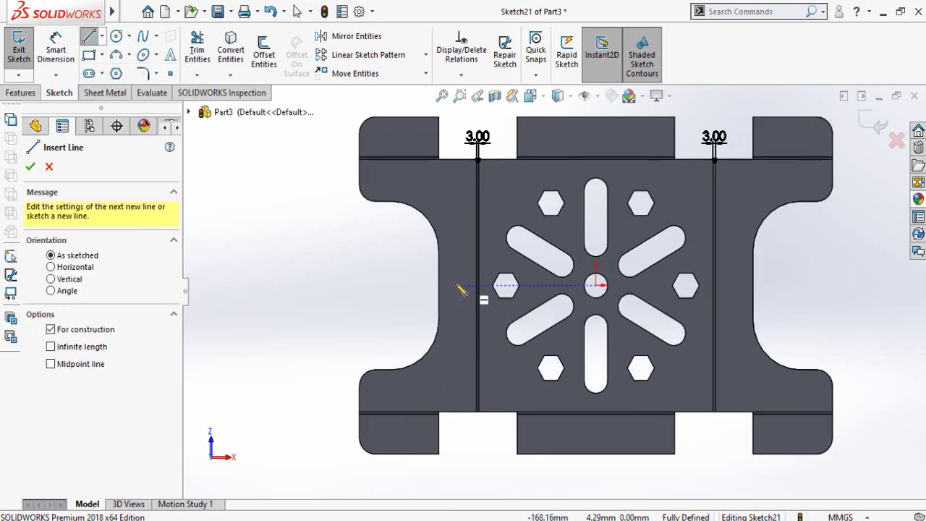
left_click(437, 285)
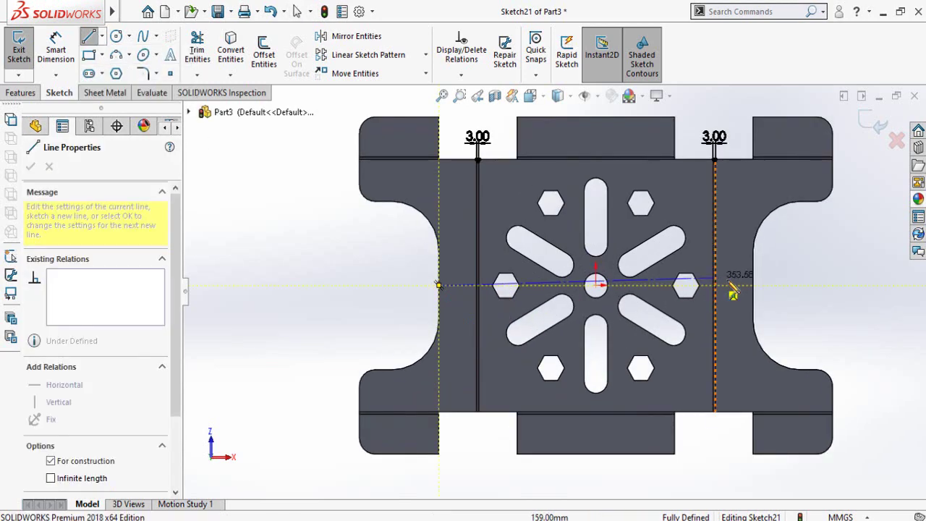
left_click(752, 284)
key("Escape")
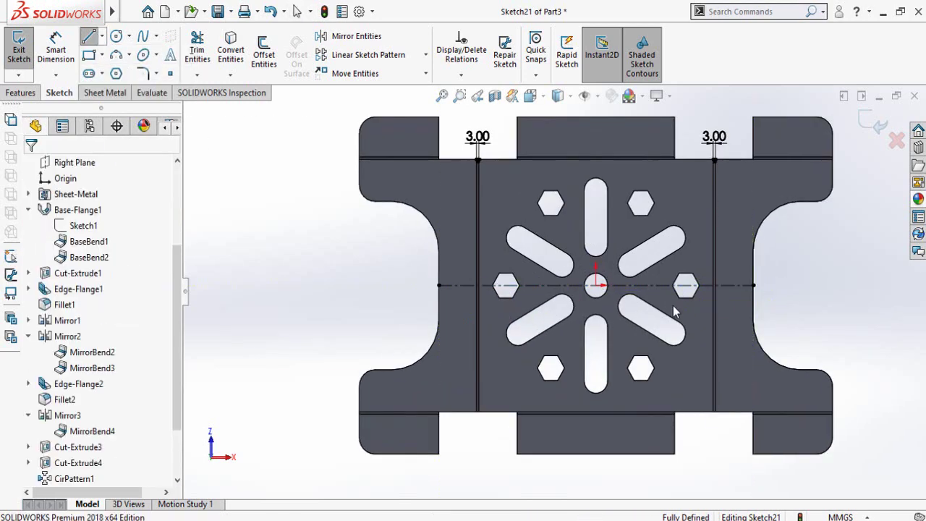
Step: Mirror both upper triangles about the horizontal construction line onto the lower bend ends, keeping the originals
left_click(356, 36)
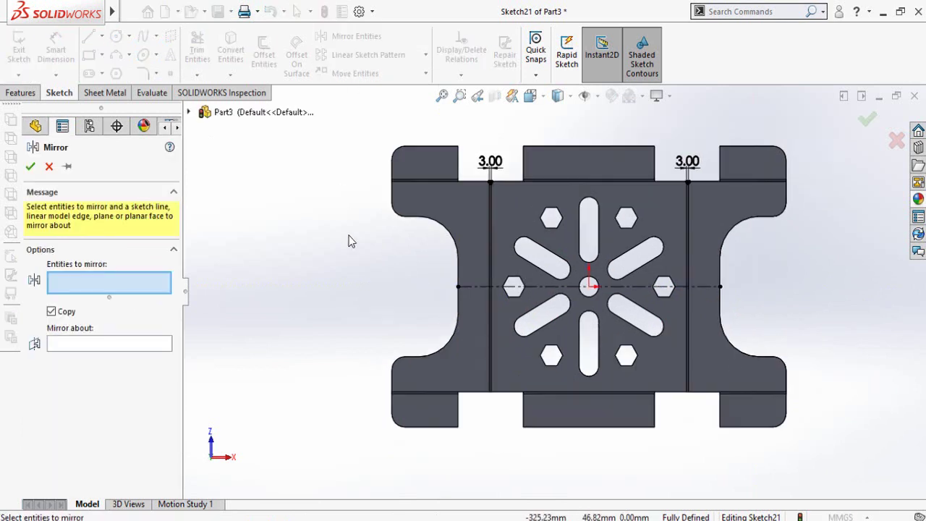
left_click_drag(331, 101, 751, 228)
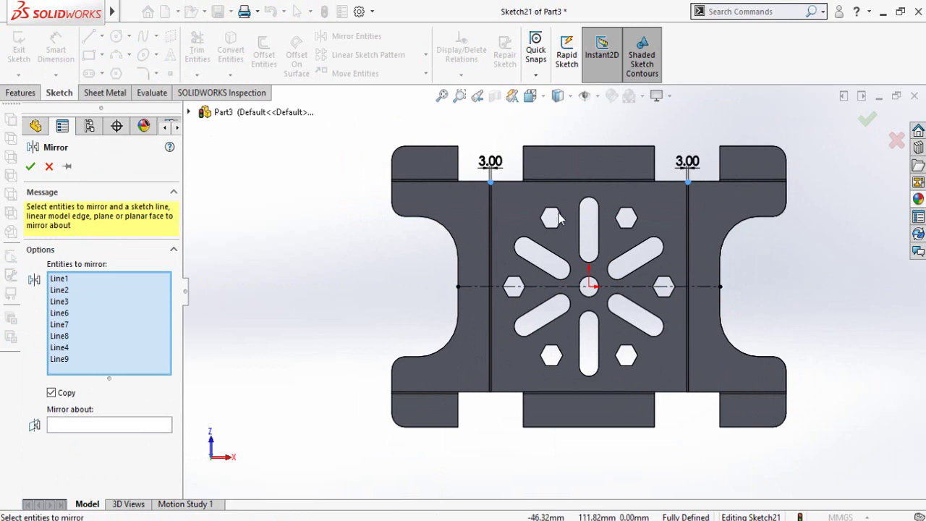
left_click(72, 425)
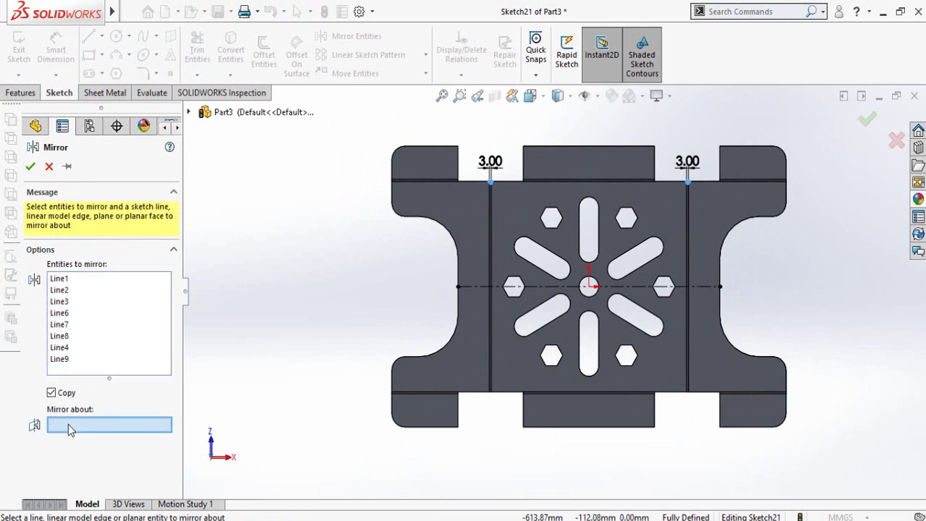
left_click(497, 287)
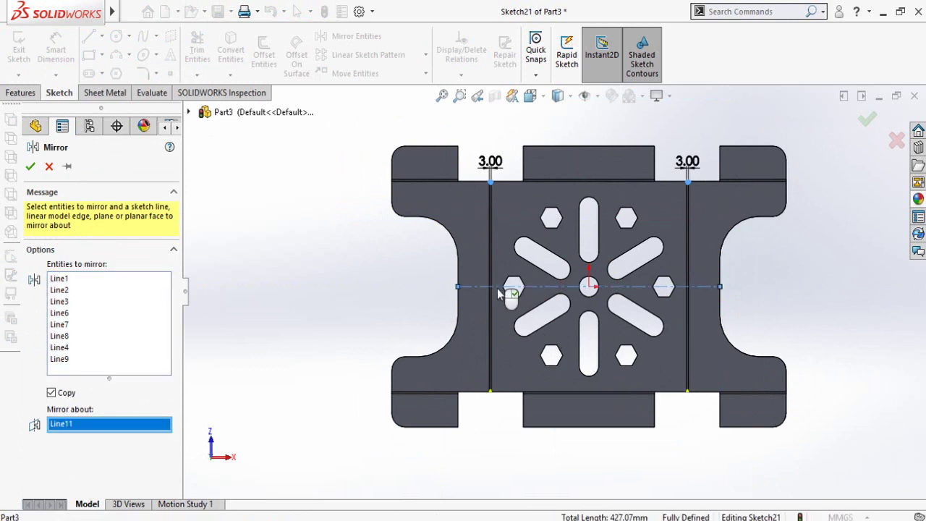
left_click(29, 167)
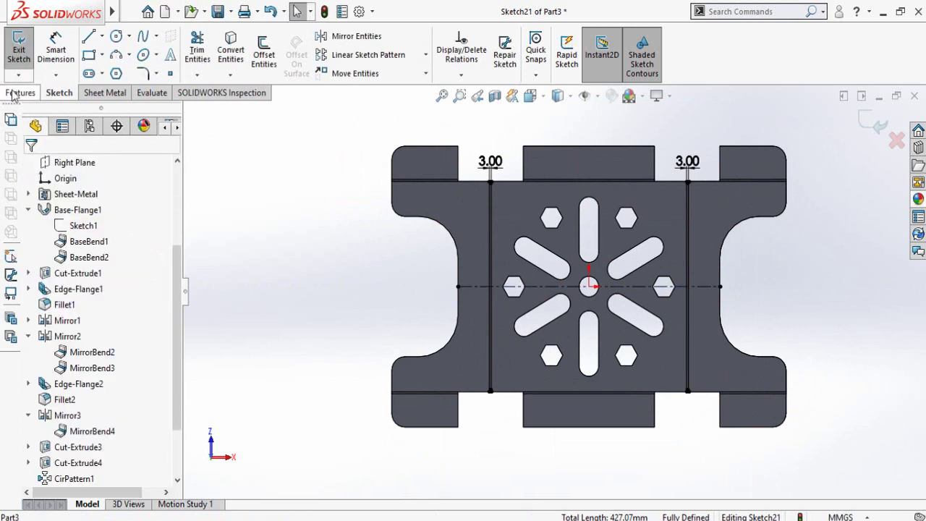
Step: Cut-extrude the four triangles through the unfolded sheet as a blind 449 mm cut with Normal cut enabled
left_click(16, 94)
left_click(203, 63)
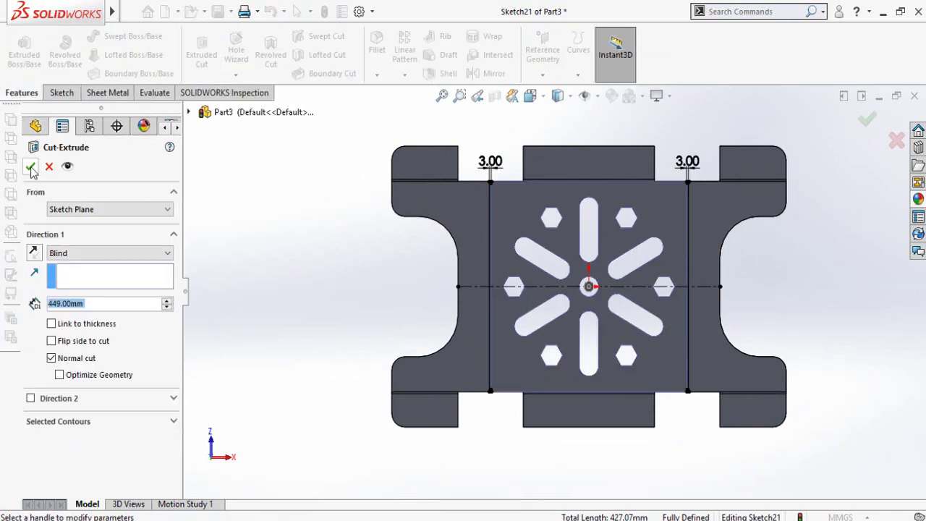
left_click(30, 167)
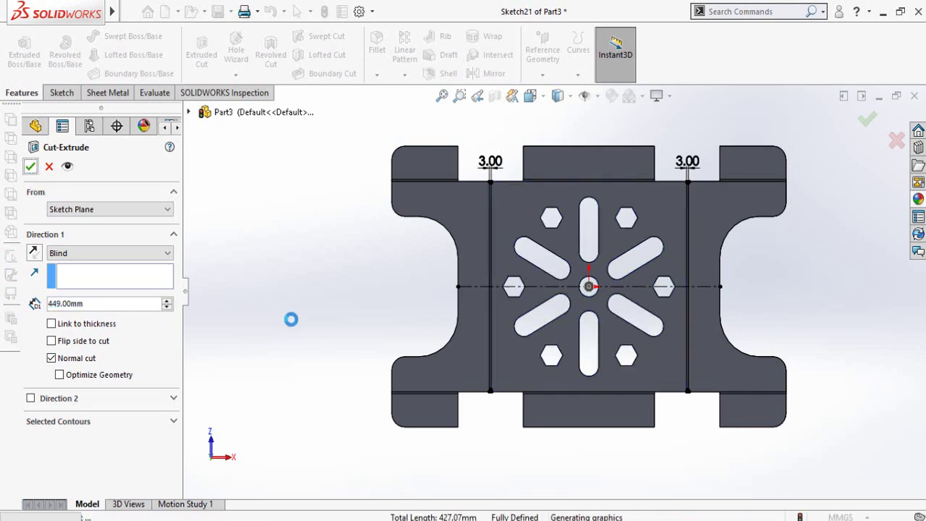
Step: Examine the triangular relief notches at the bend ends of the unfolded sheet
scroll(507, 347, "down", 8)
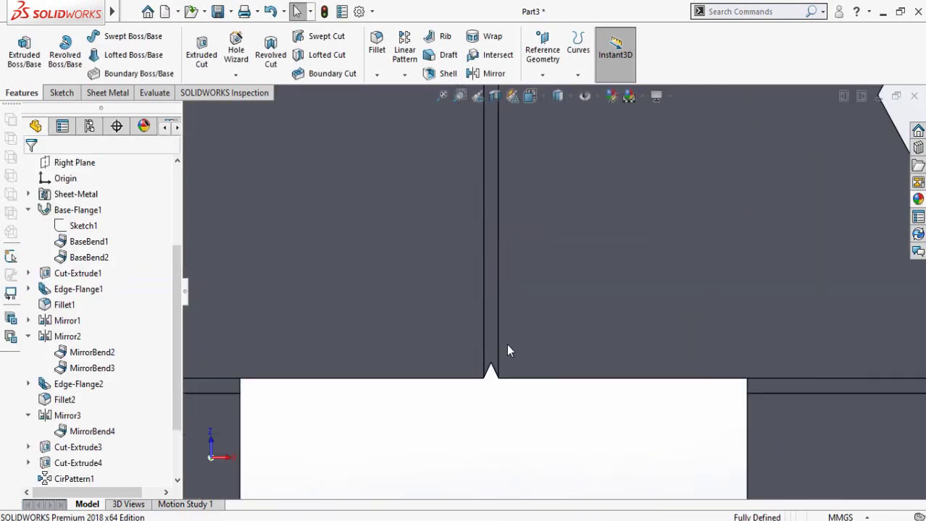
scroll(498, 391, "up", 10)
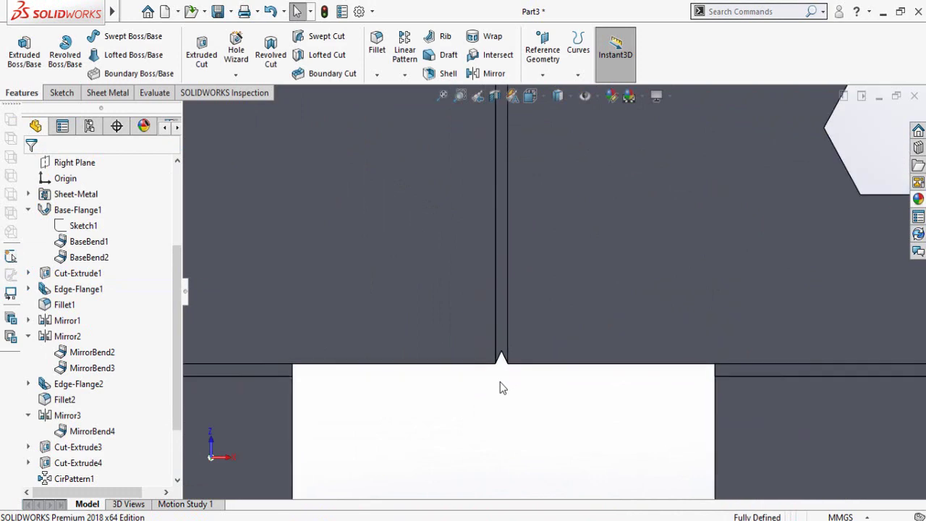
scroll(573, 349, "down", 8)
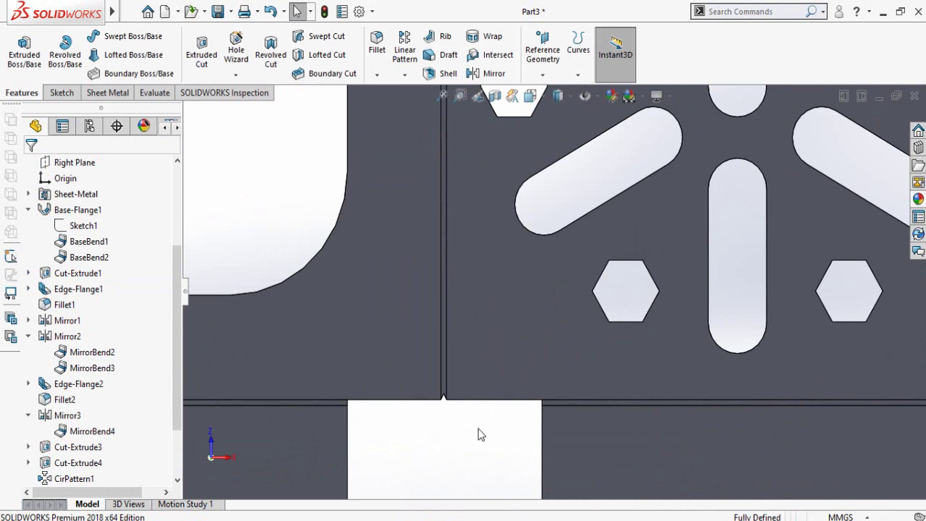
scroll(478, 434, "up", 8)
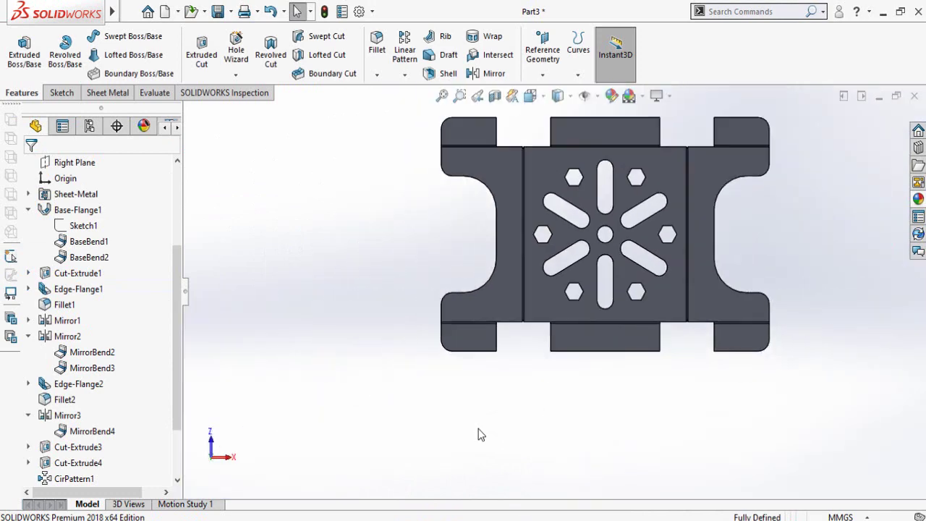
scroll(478, 428, "up", 2)
scroll(685, 187, "down", 3)
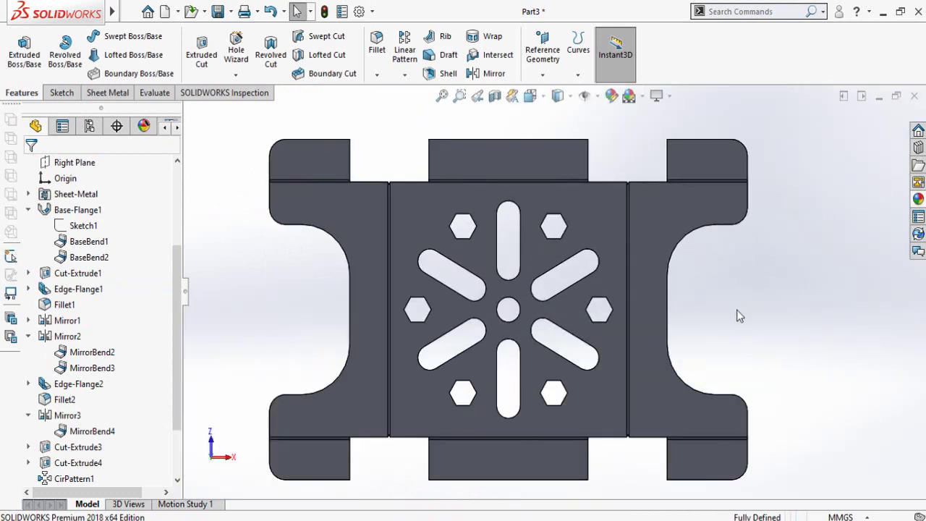
scroll(733, 318, "up", 2)
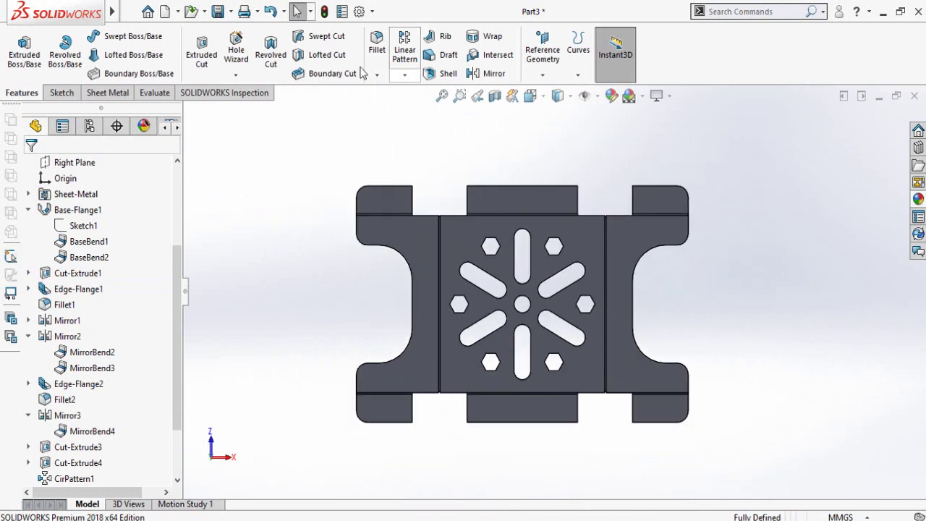
Step: Fold all collected bends of the sheet, keeping the central tabletop face fixed
left_click(107, 94)
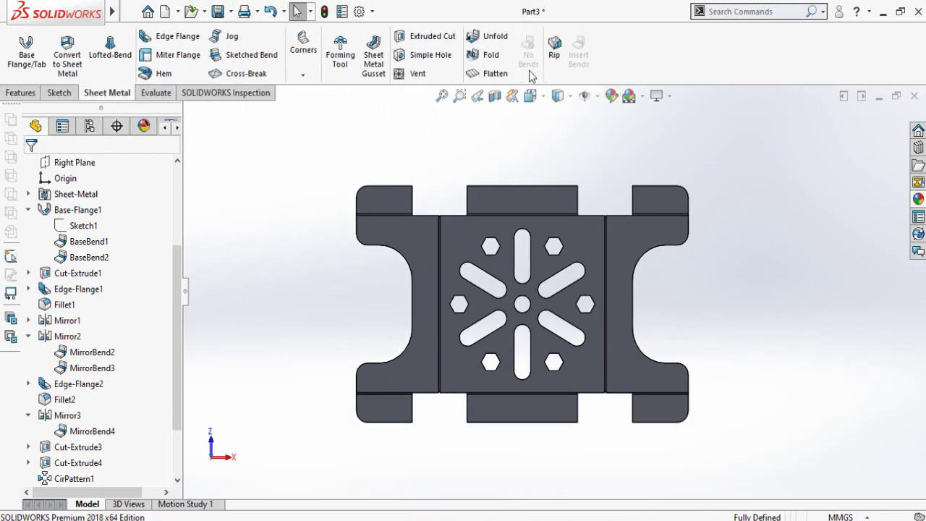
left_click(491, 55)
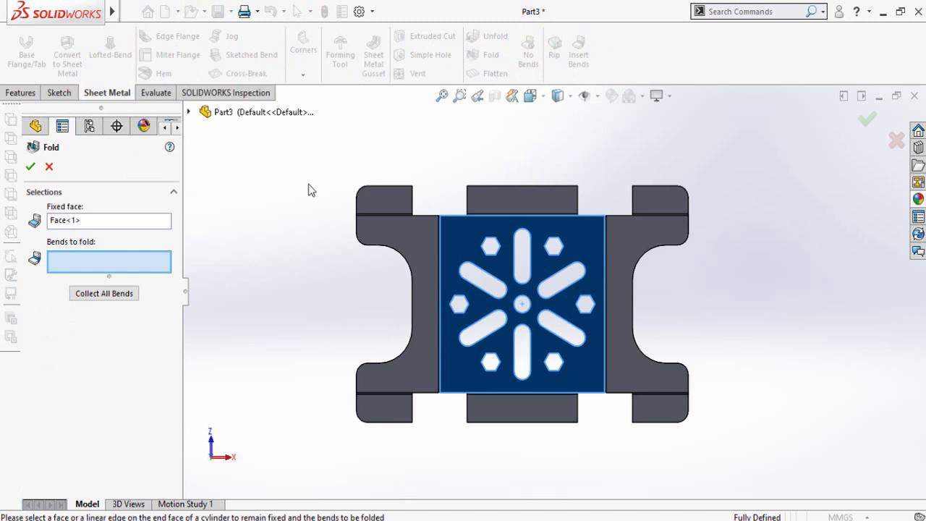
left_click(91, 296)
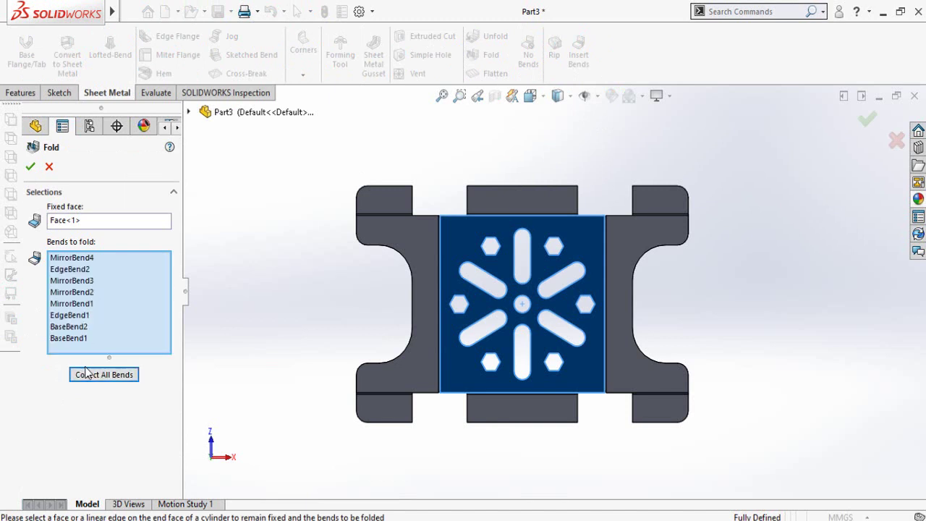
left_click(30, 167)
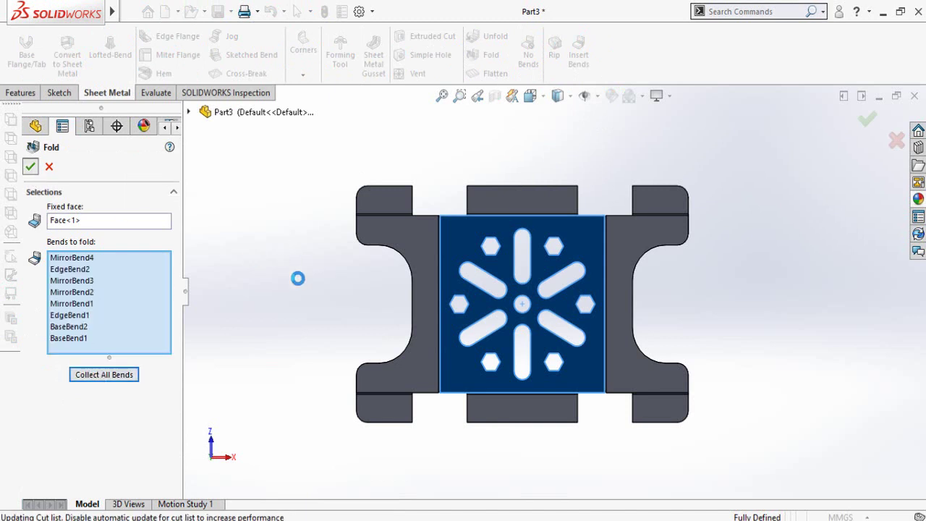
Step: Flatten the folded stool and view its flat pattern normal to the top face
middle_click_drag(412, 208, 550, 202)
left_click(491, 76)
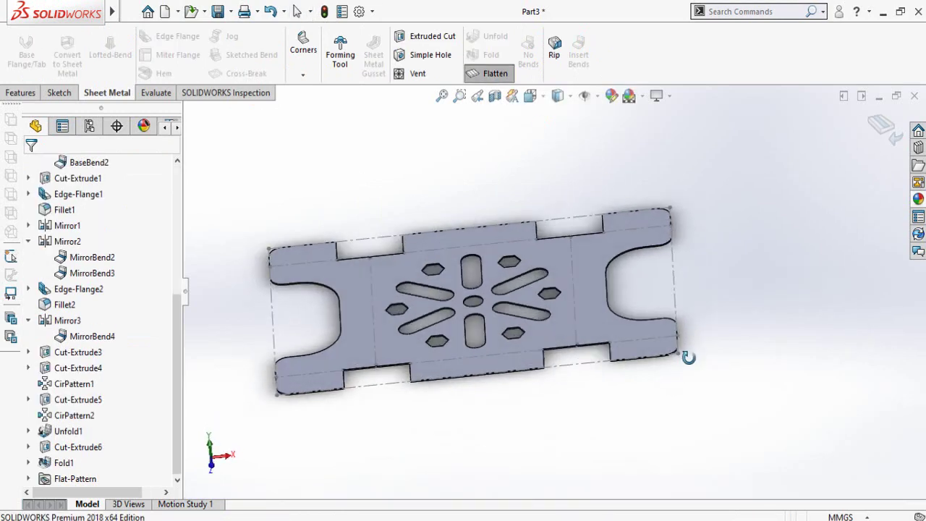
middle_click_drag(691, 355, 590, 311)
left_click(604, 309)
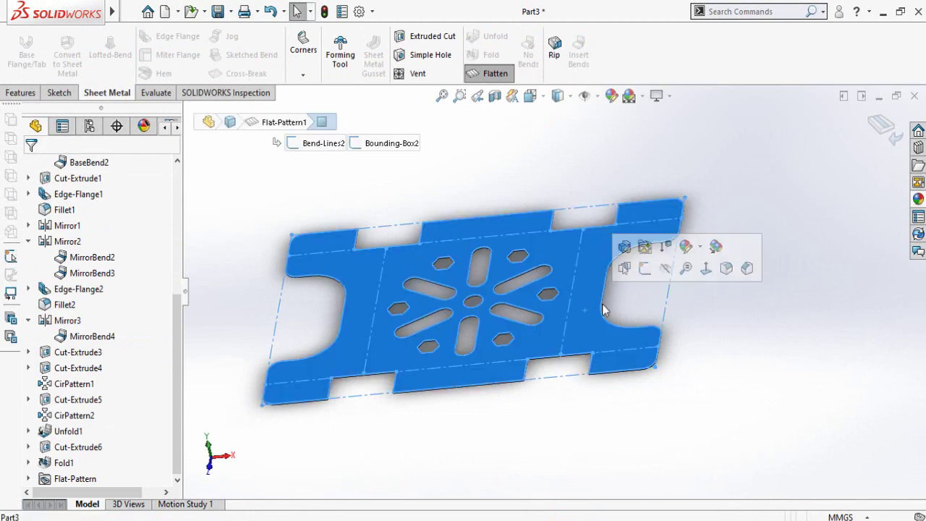
left_click(705, 269)
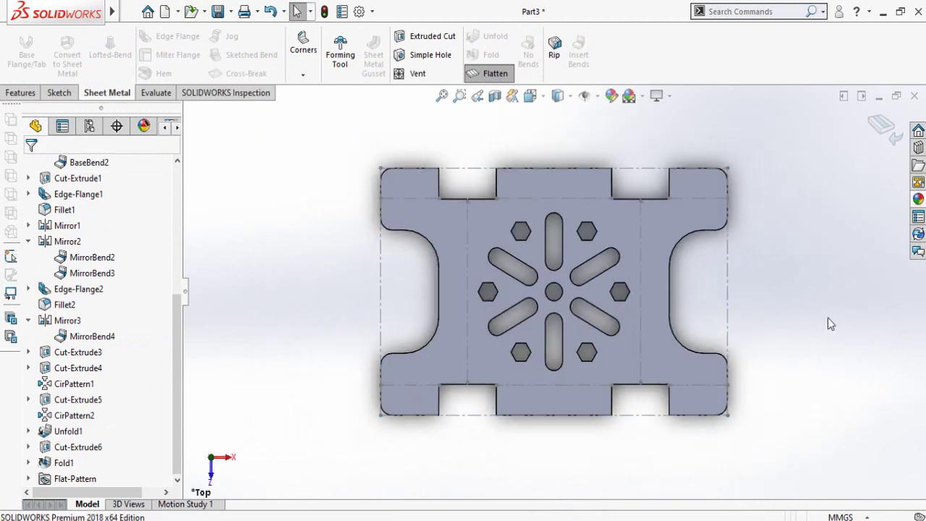
left_click(231, 12)
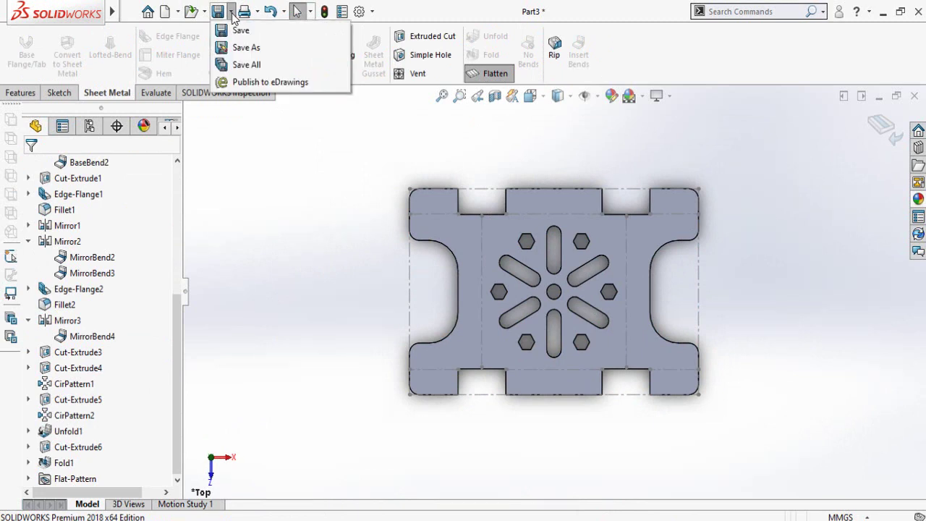
left_click(246, 49)
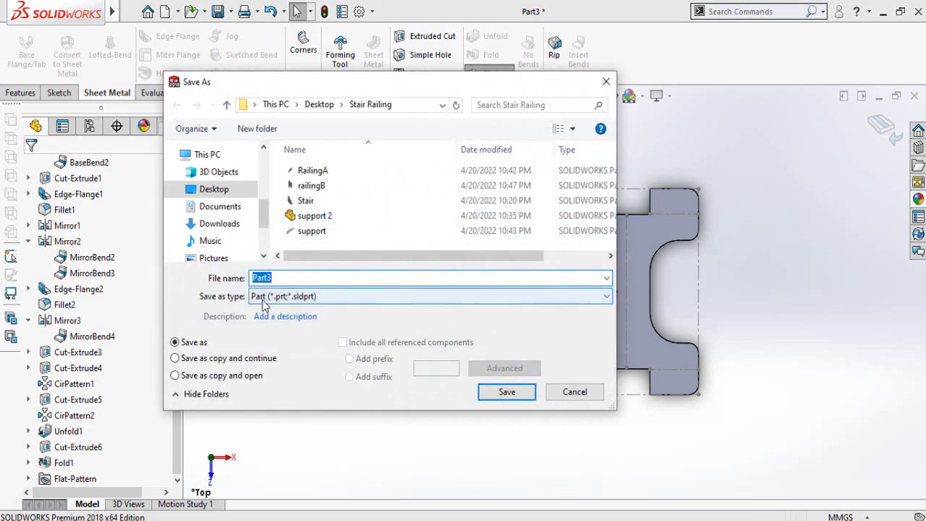
left_click(264, 297)
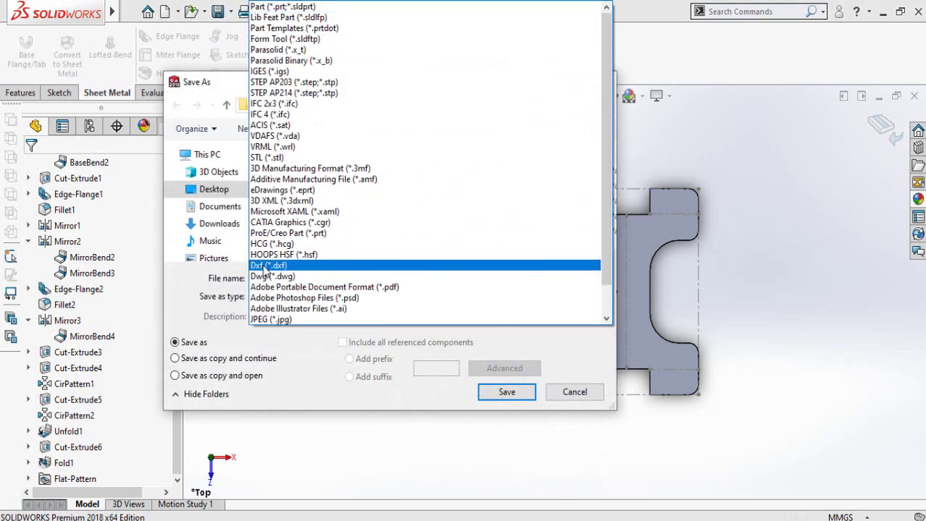
left_click(264, 266)
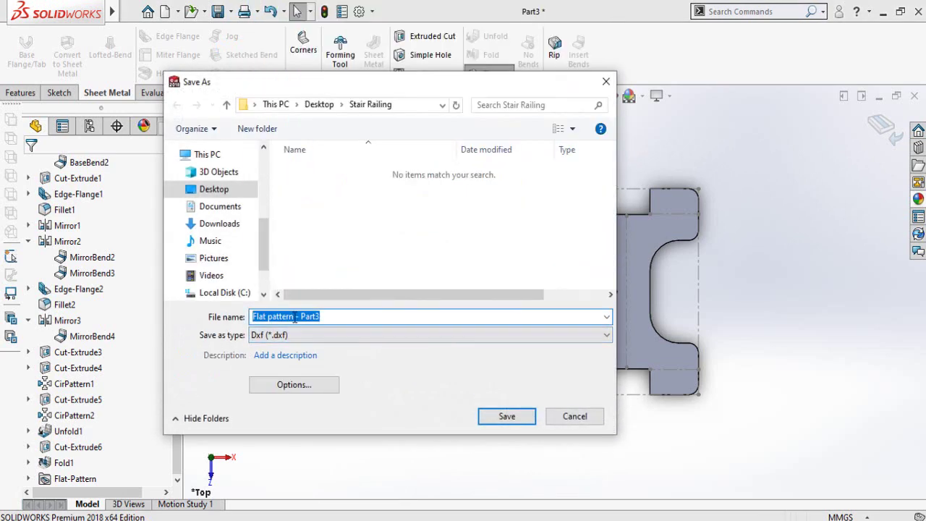
left_click(554, 417)
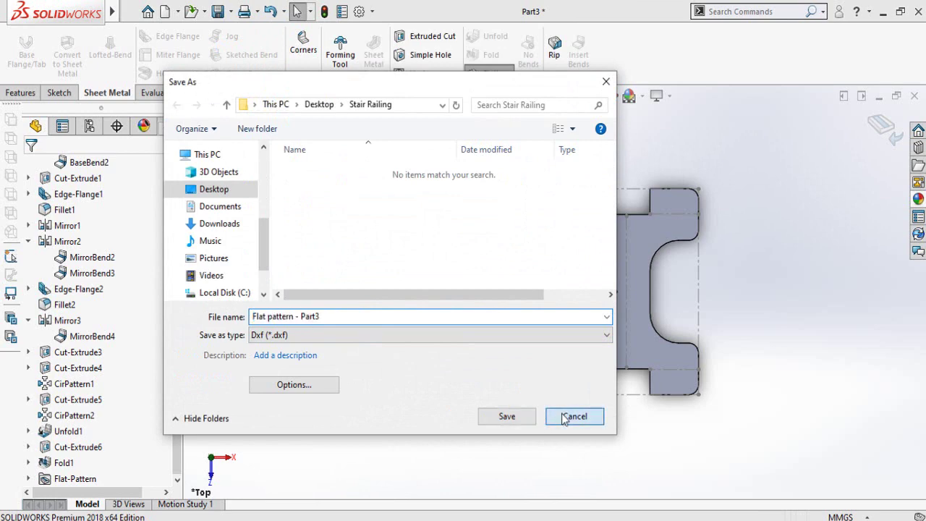